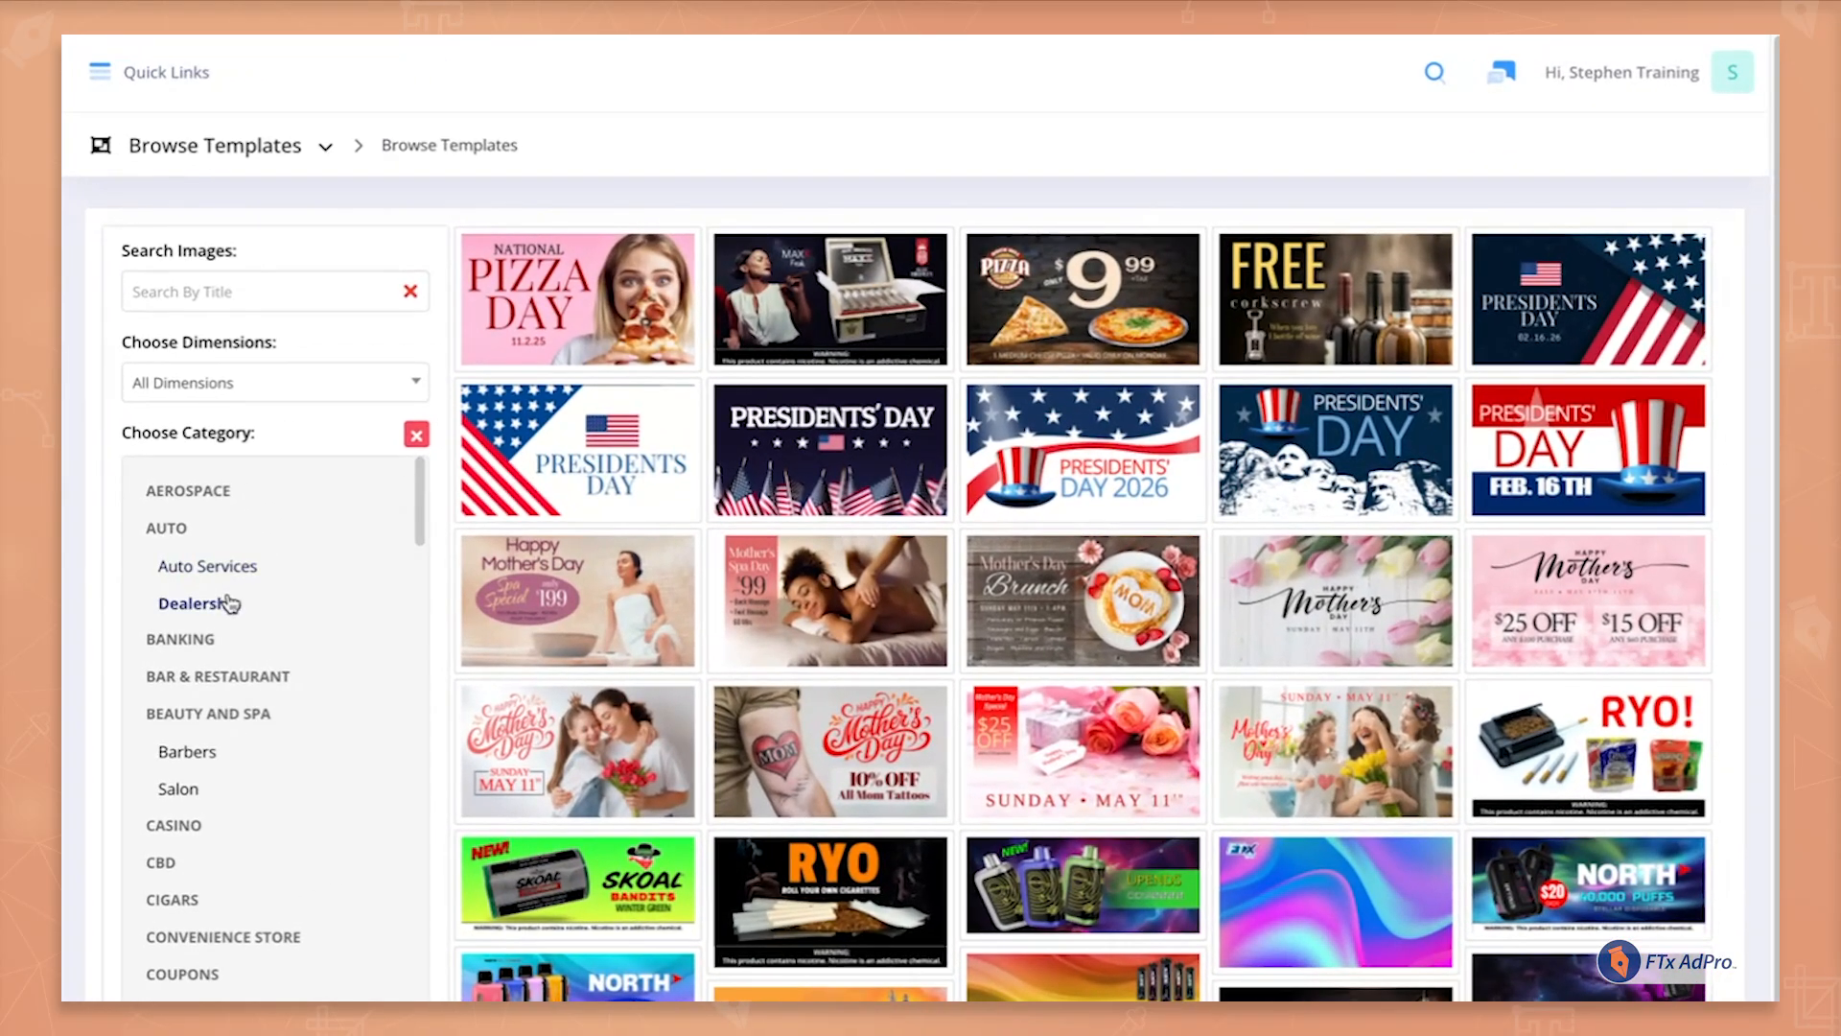
Browse the Dealership and Supermarket template categories and look over the available dimension options
left_click(224, 604)
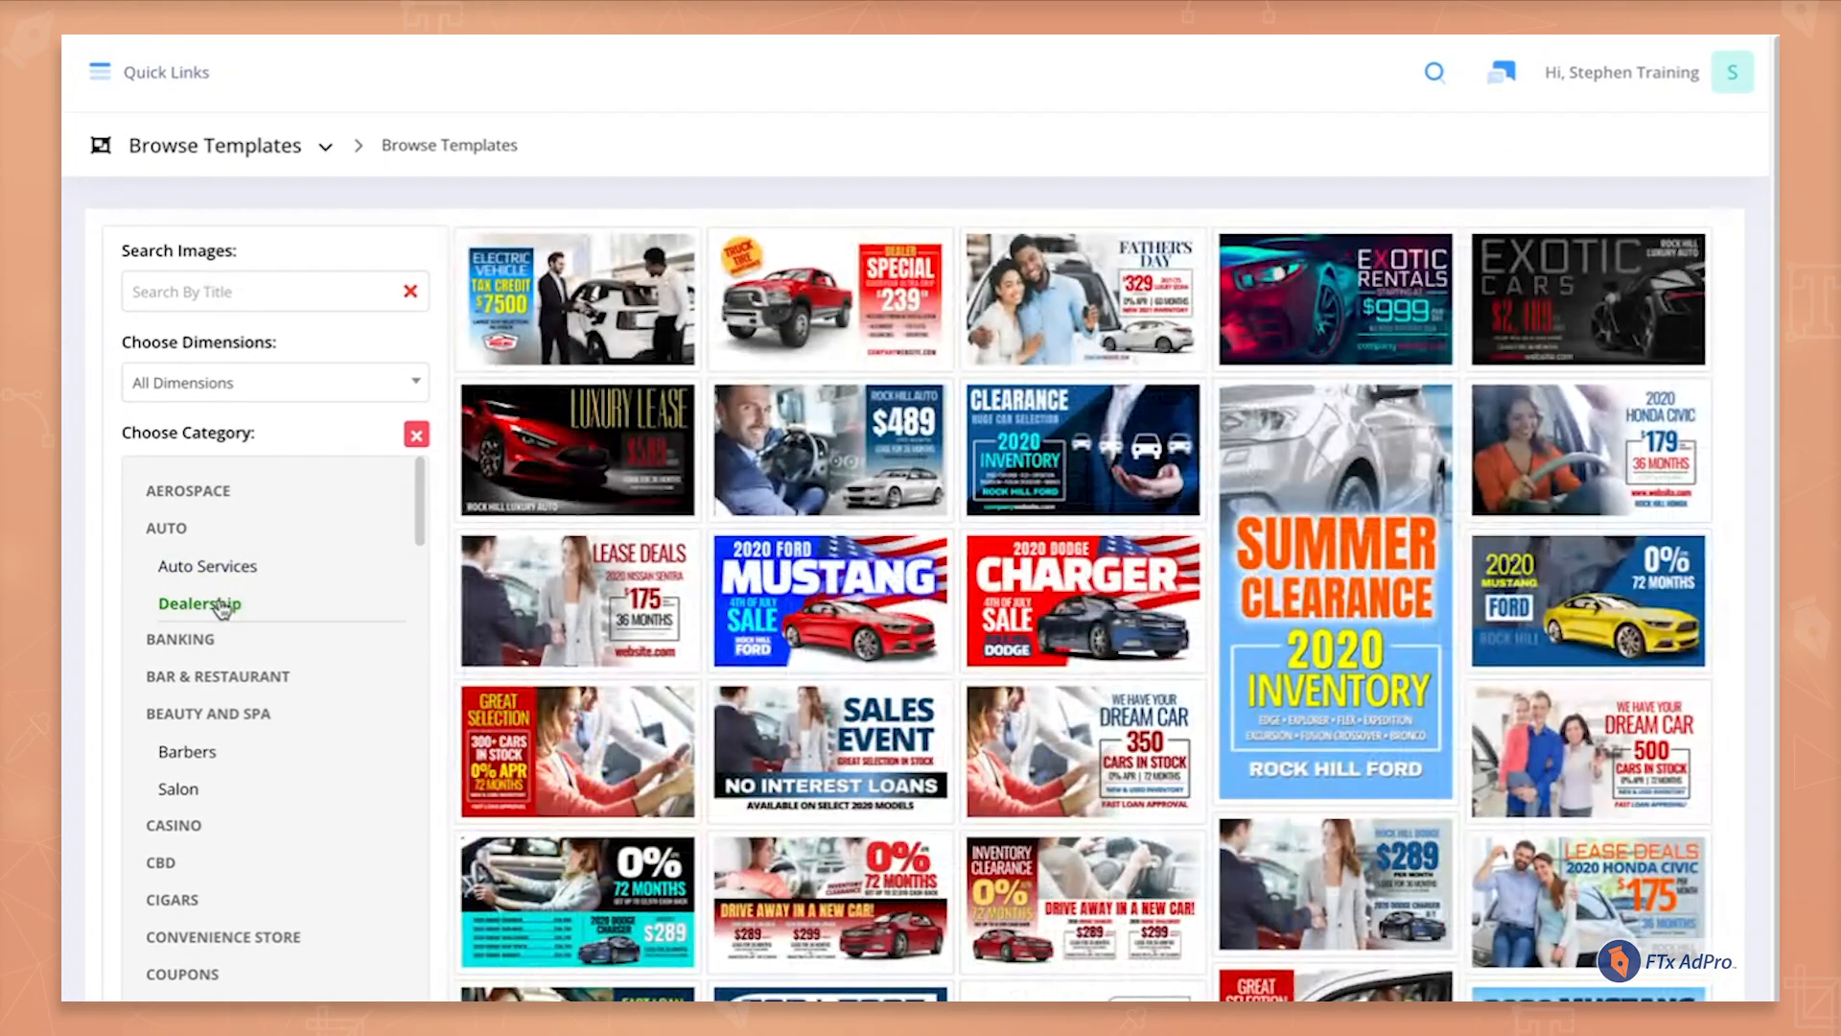
left_click_drag(419, 502, 469, 971)
left_click(198, 759)
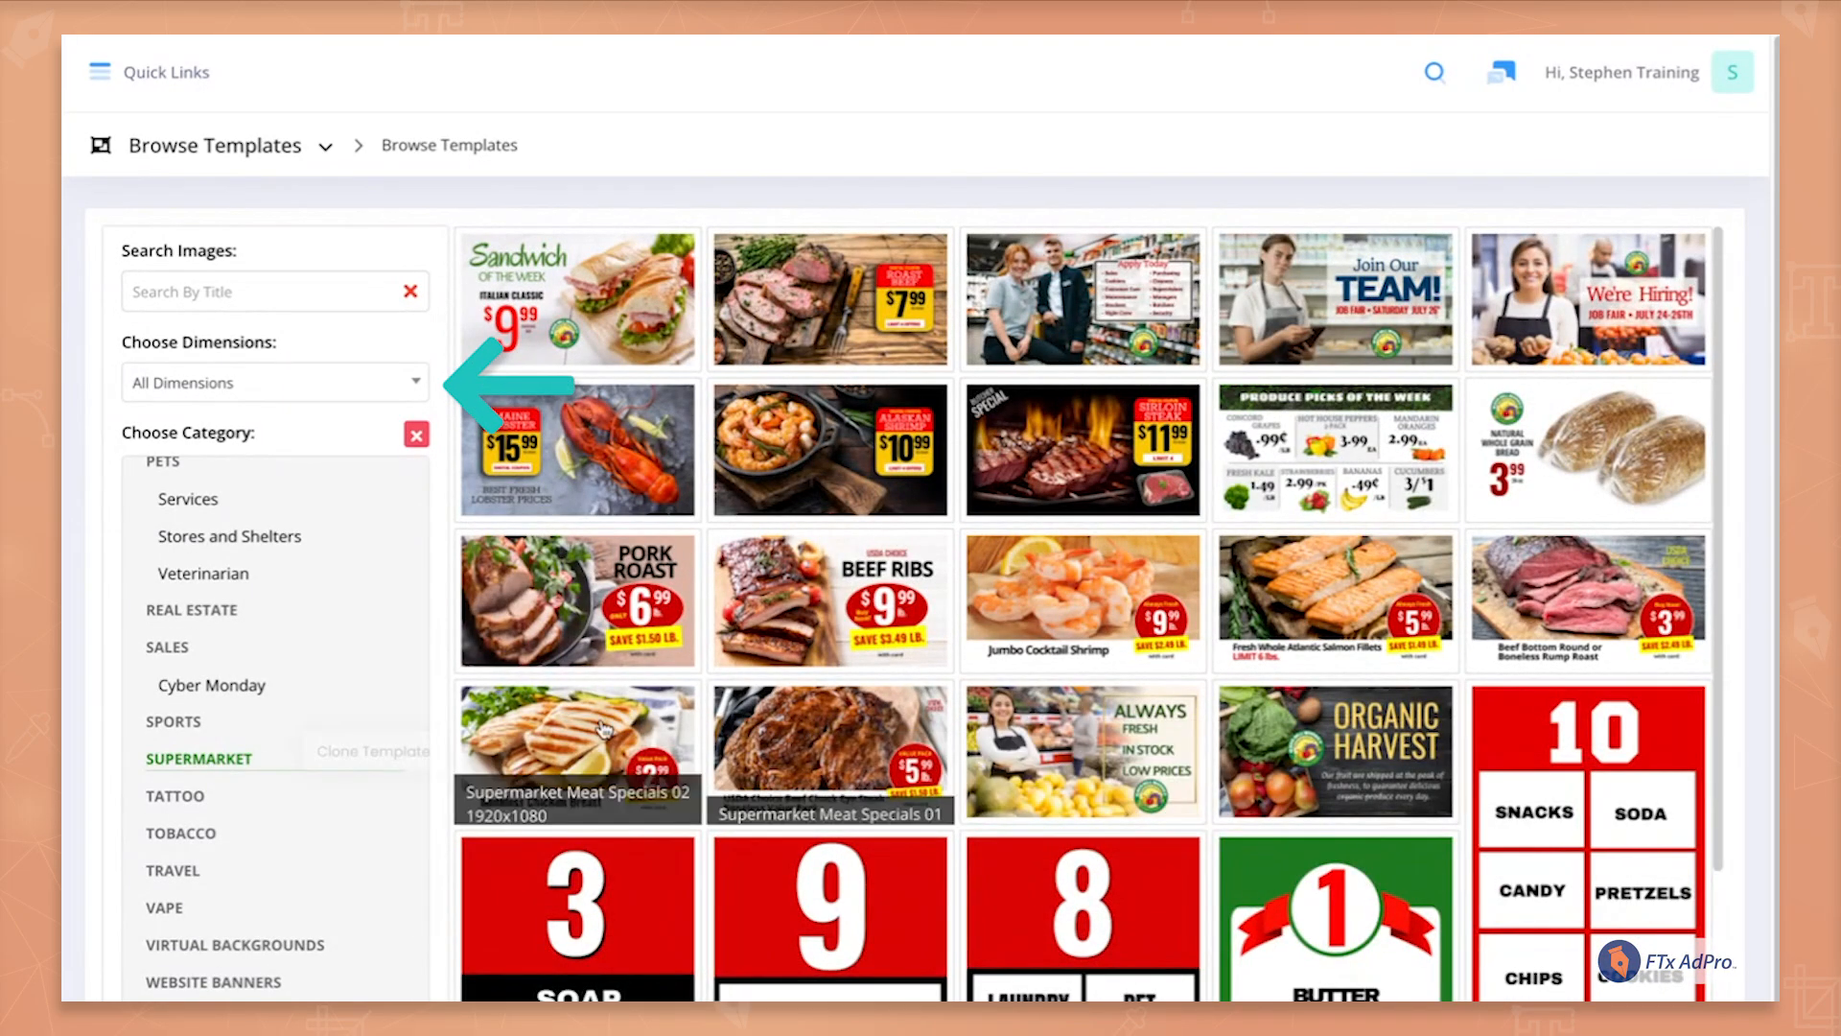
left_click(257, 385)
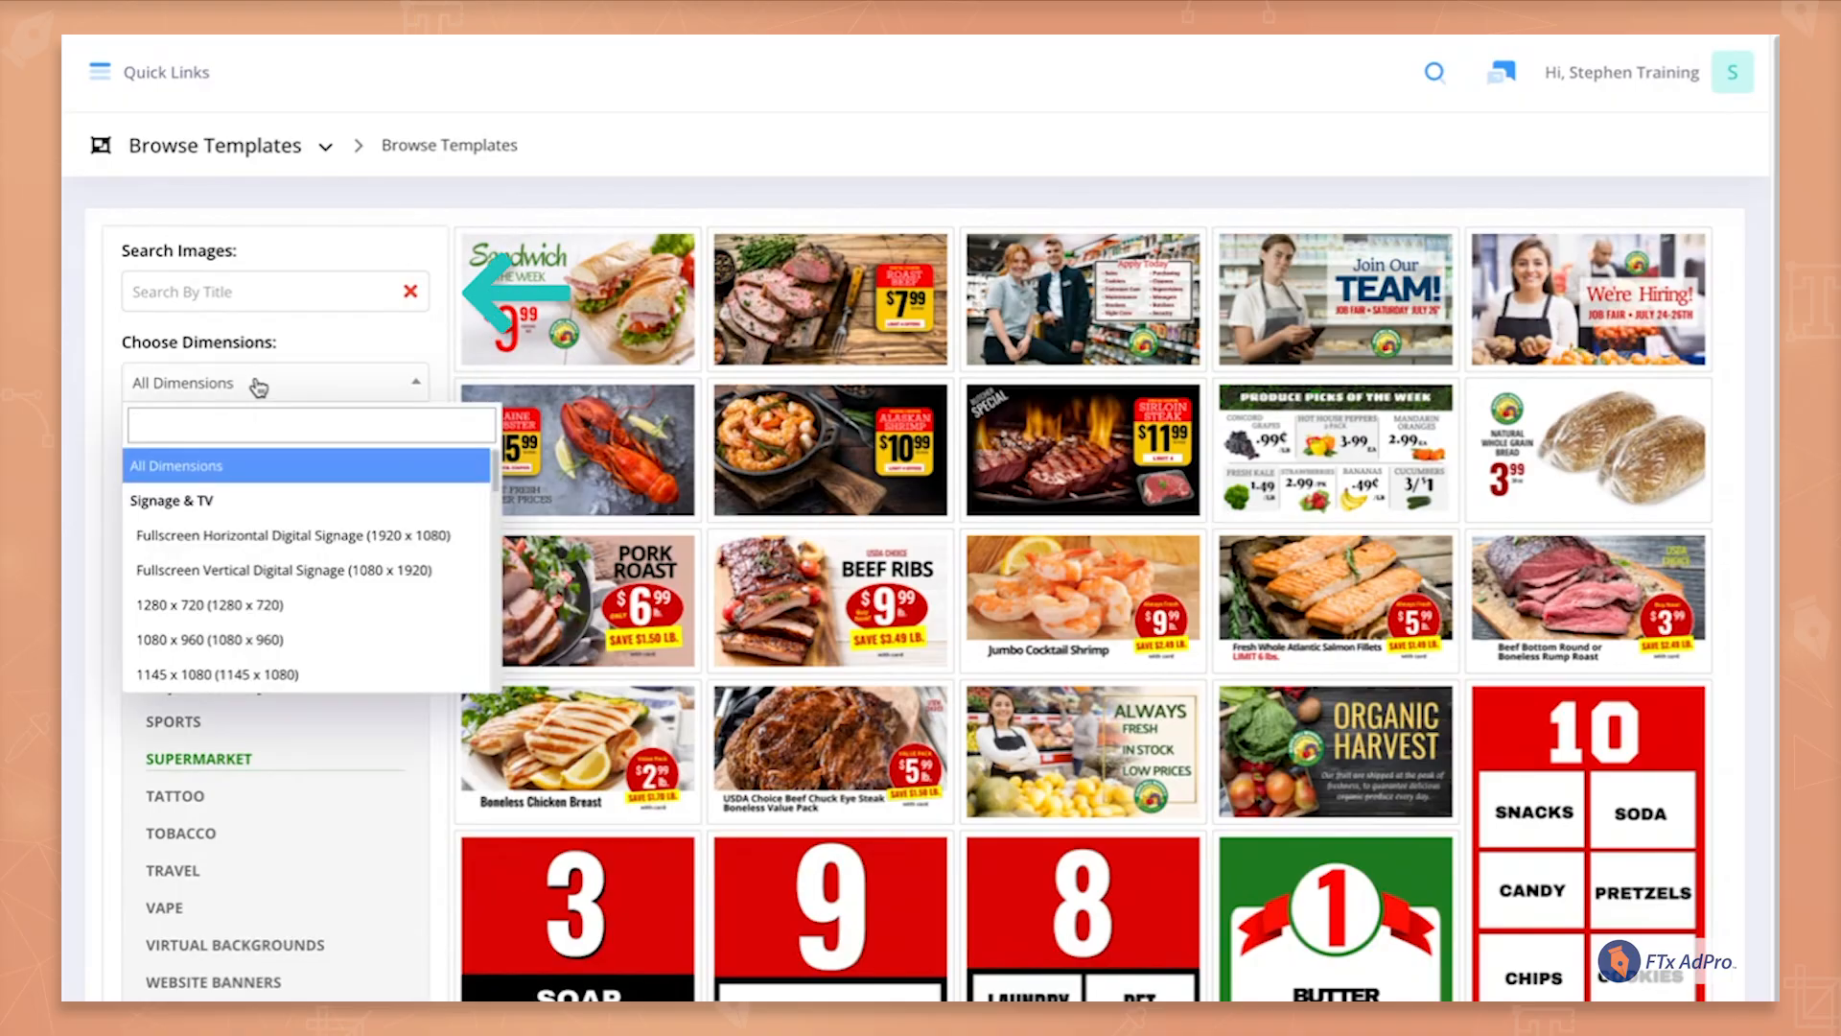
Search the templates for "pizza" and clone the PIZZA MENU 02 1920x1080 template for editing
left_click(255, 291)
type("pizza")
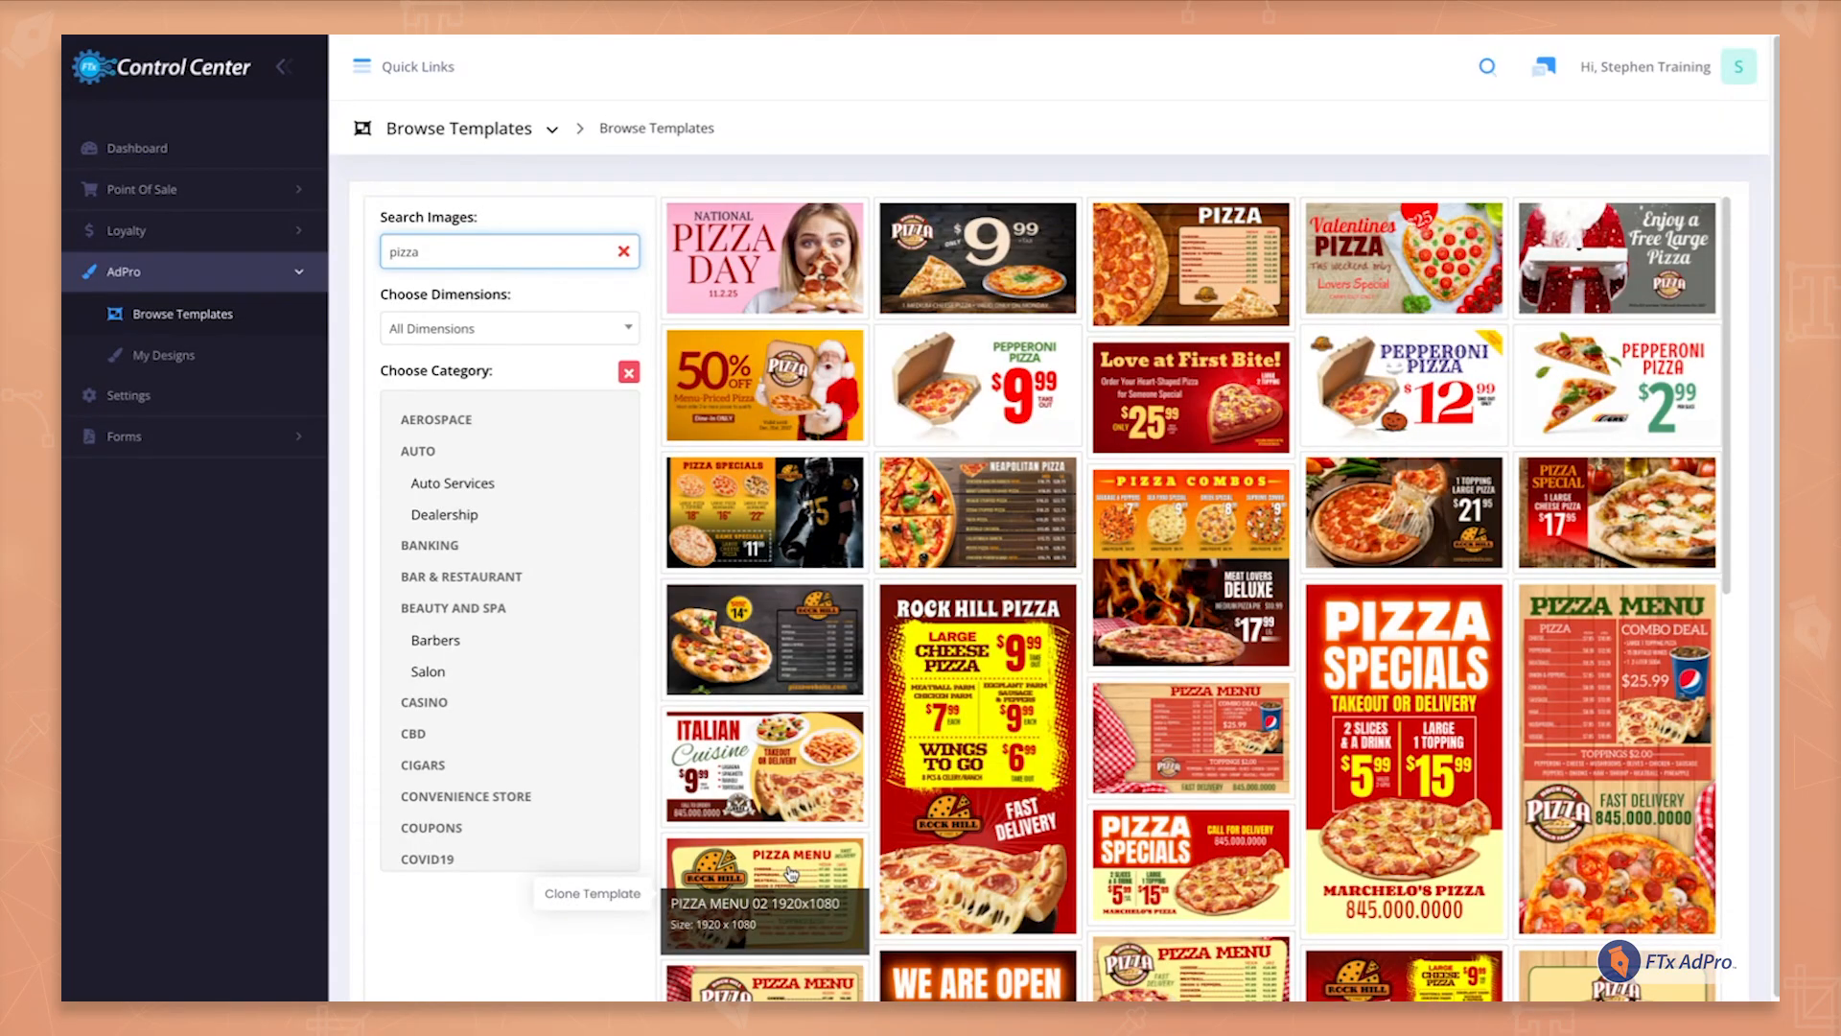
left_click(792, 873)
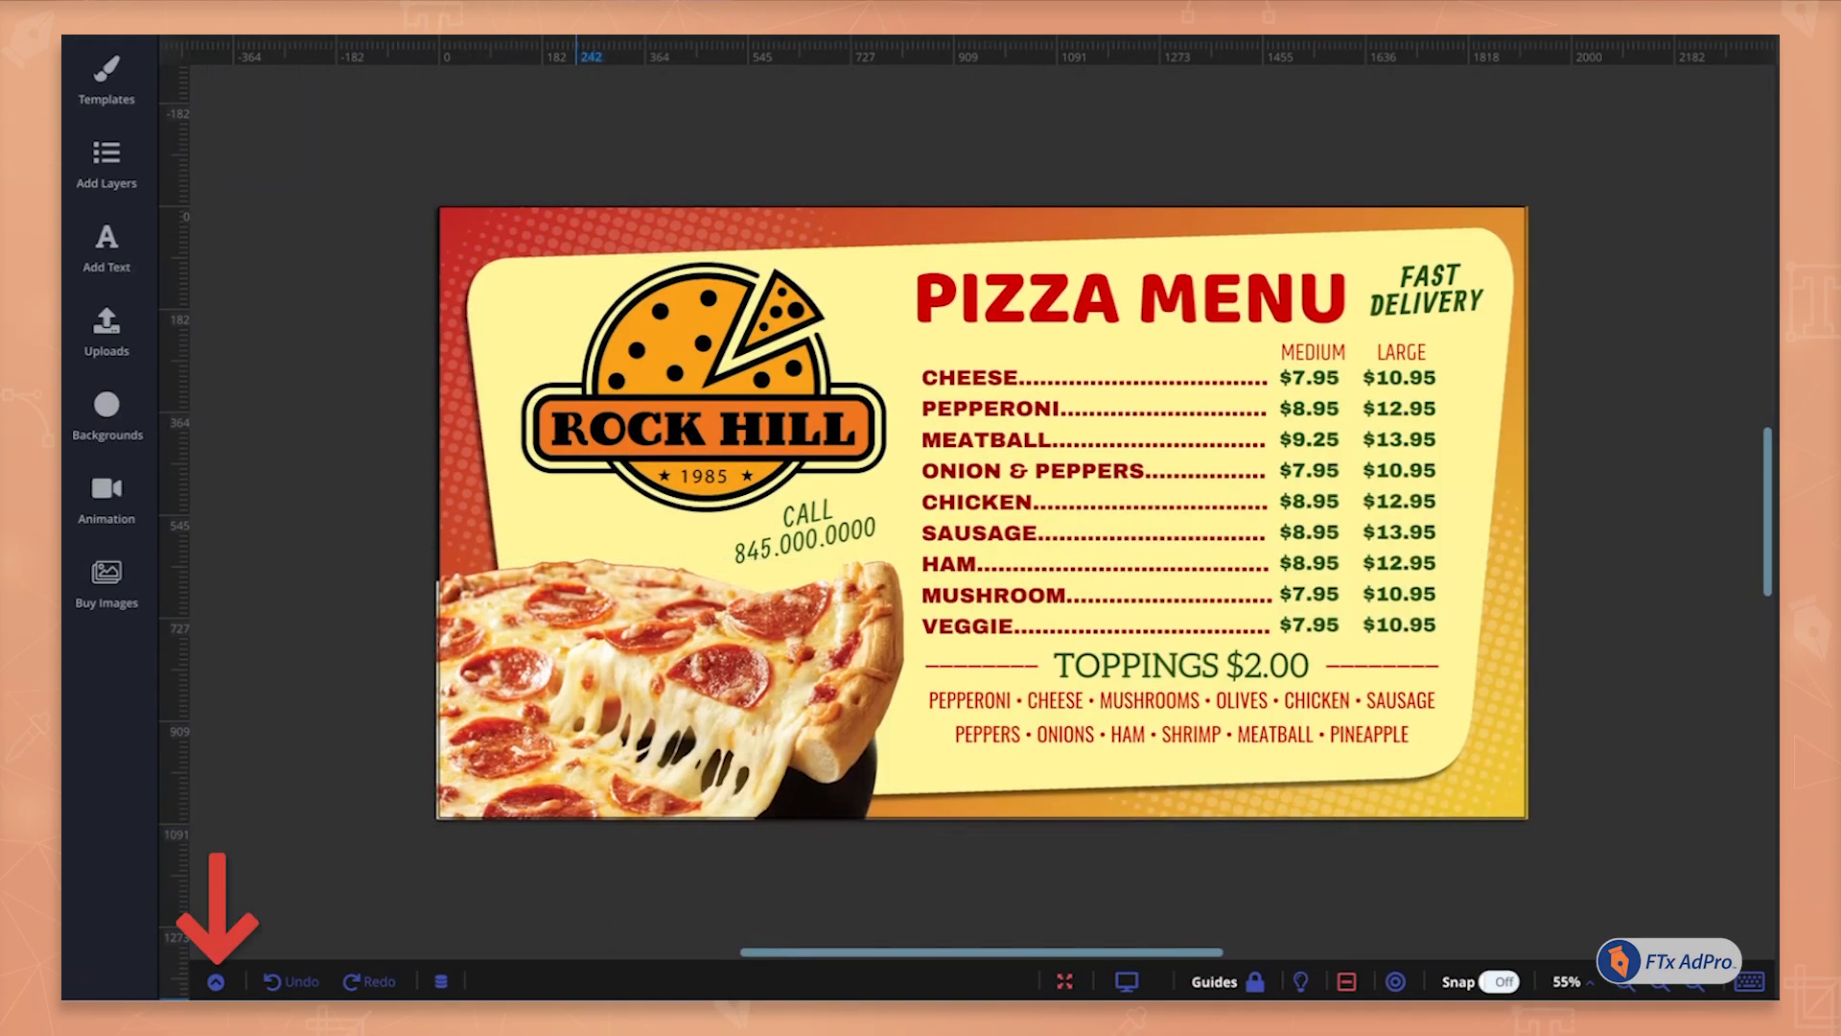
Show the design's layer list and enlarge it so that every layer fits
left_click(217, 982)
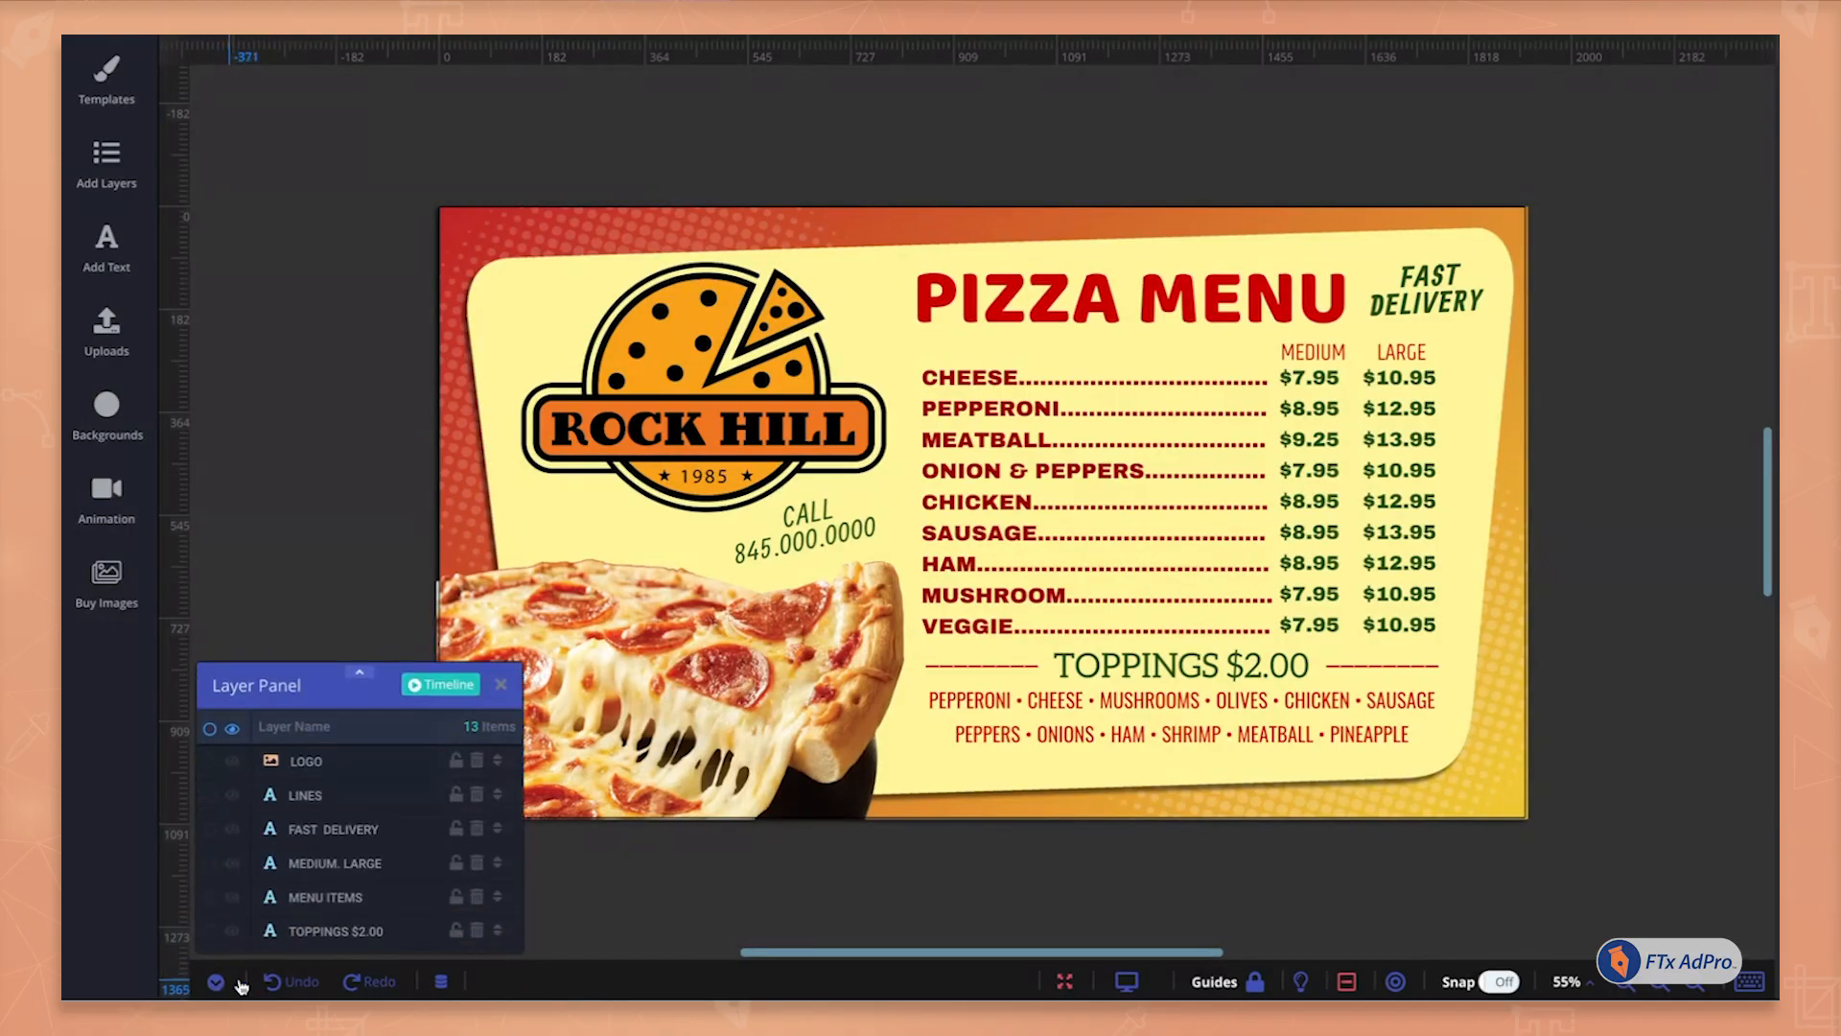
left_click_drag(359, 671, 367, 407)
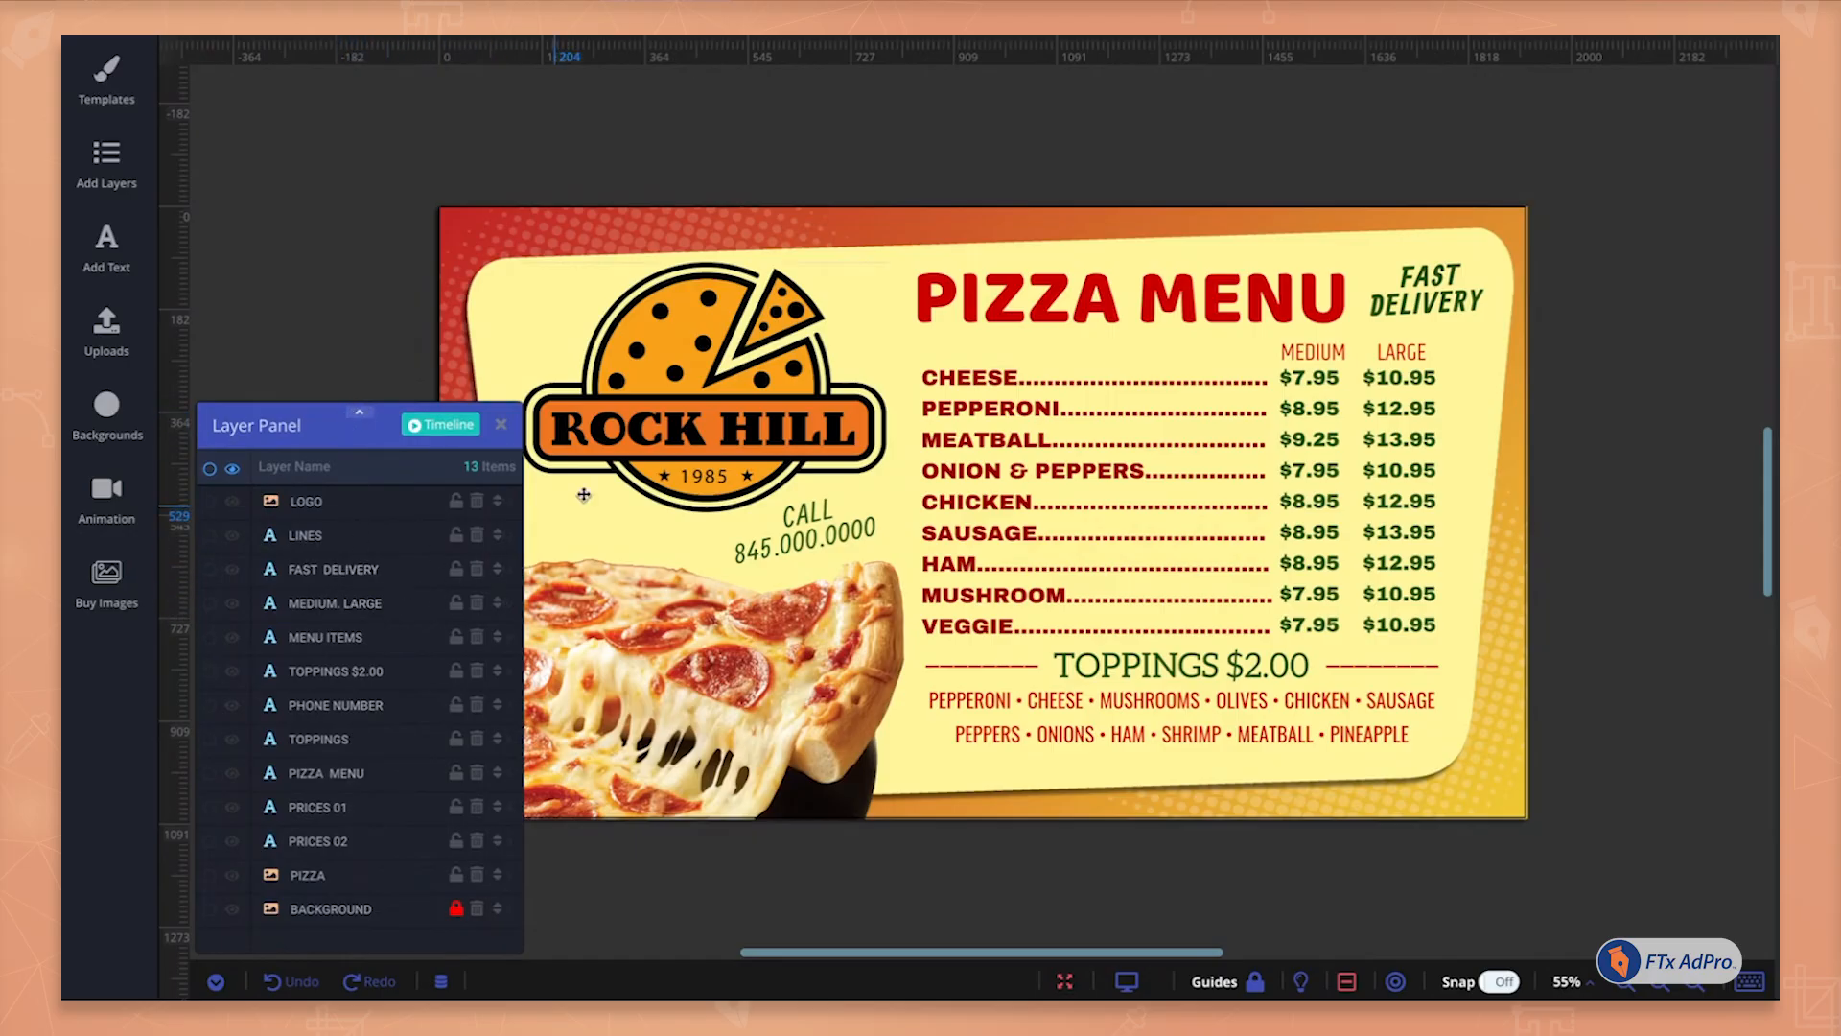
Hide the LOGO layer and show it again, and do the same with the PIZZA layer
left_click(643, 419)
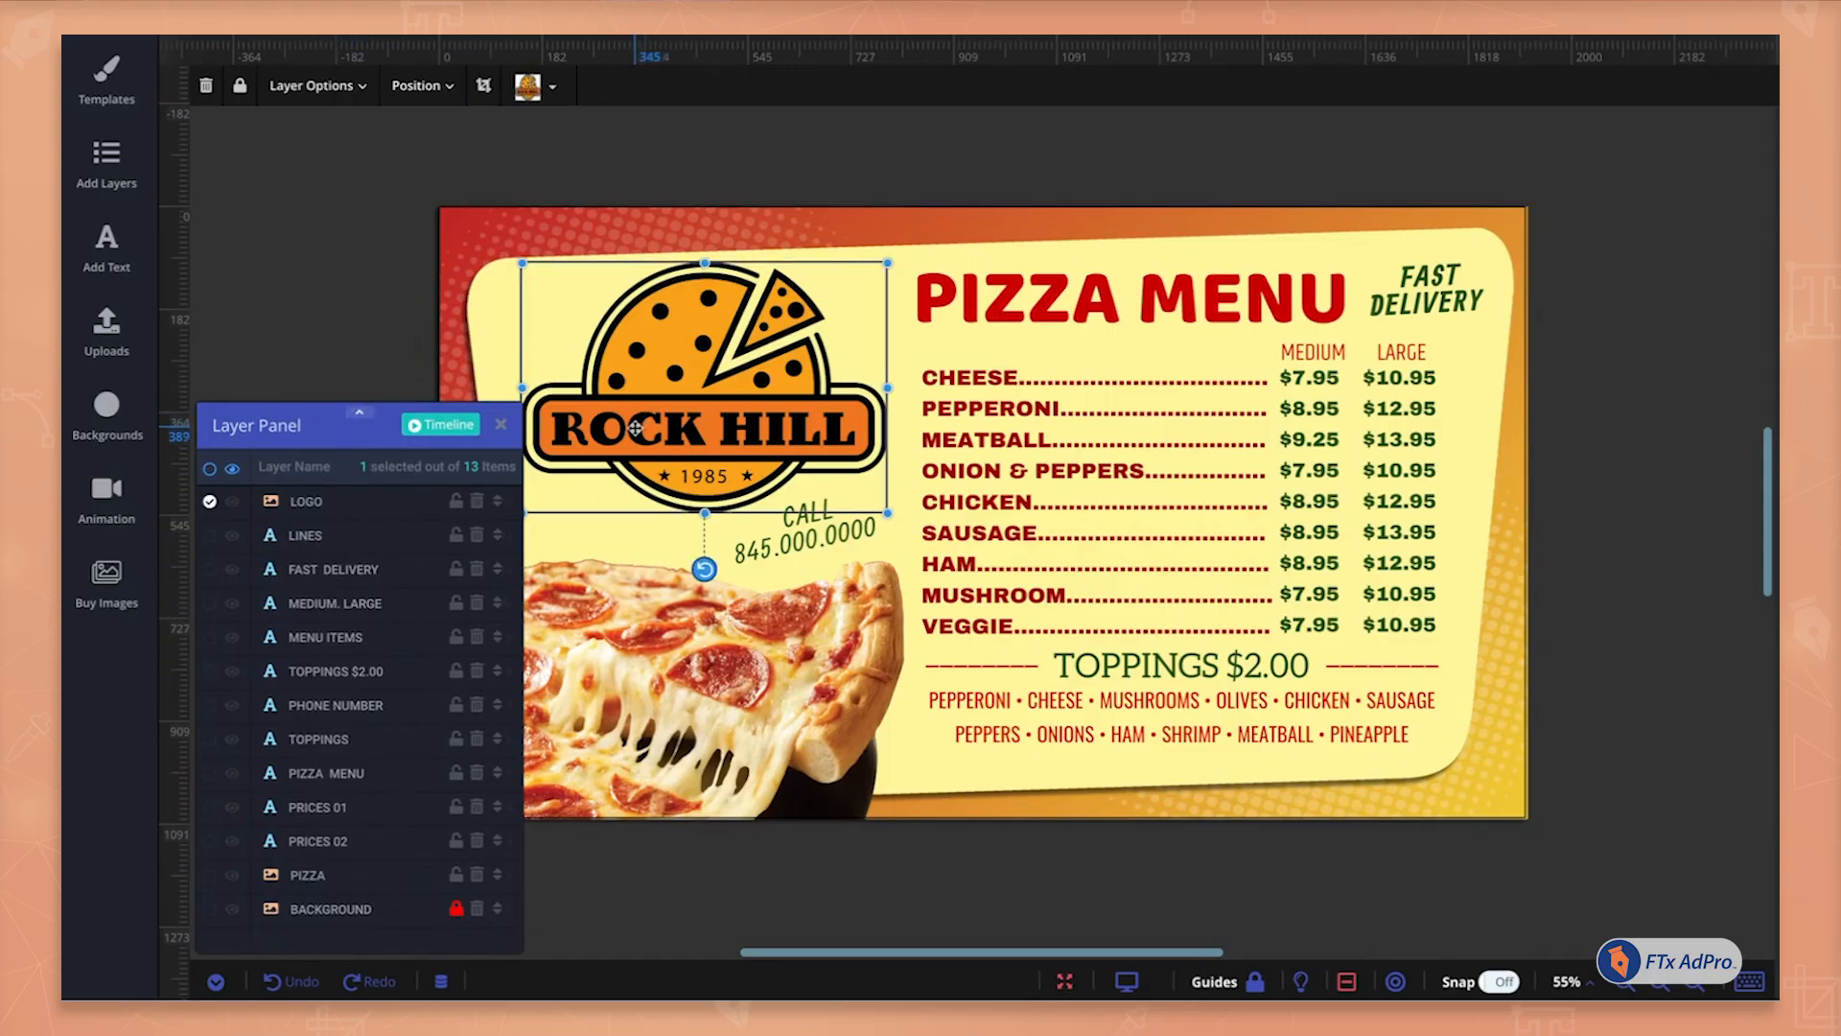
left_click(233, 504)
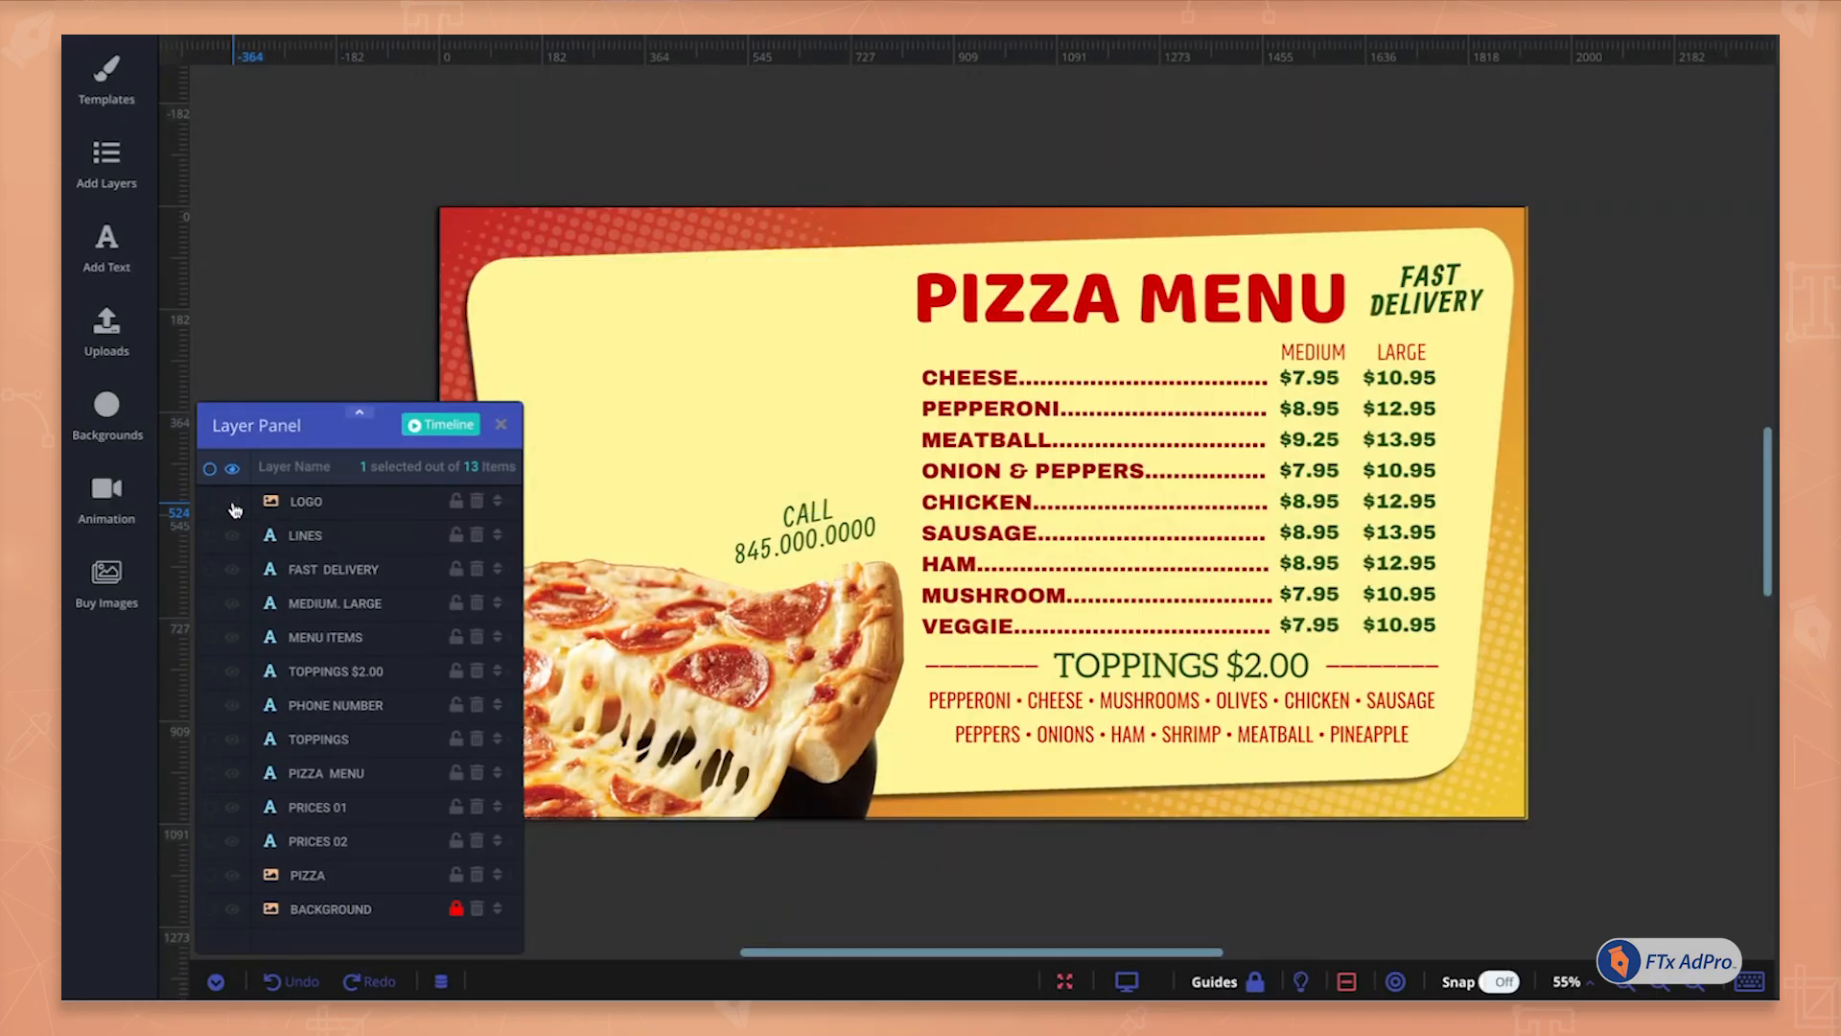
left_click(233, 511)
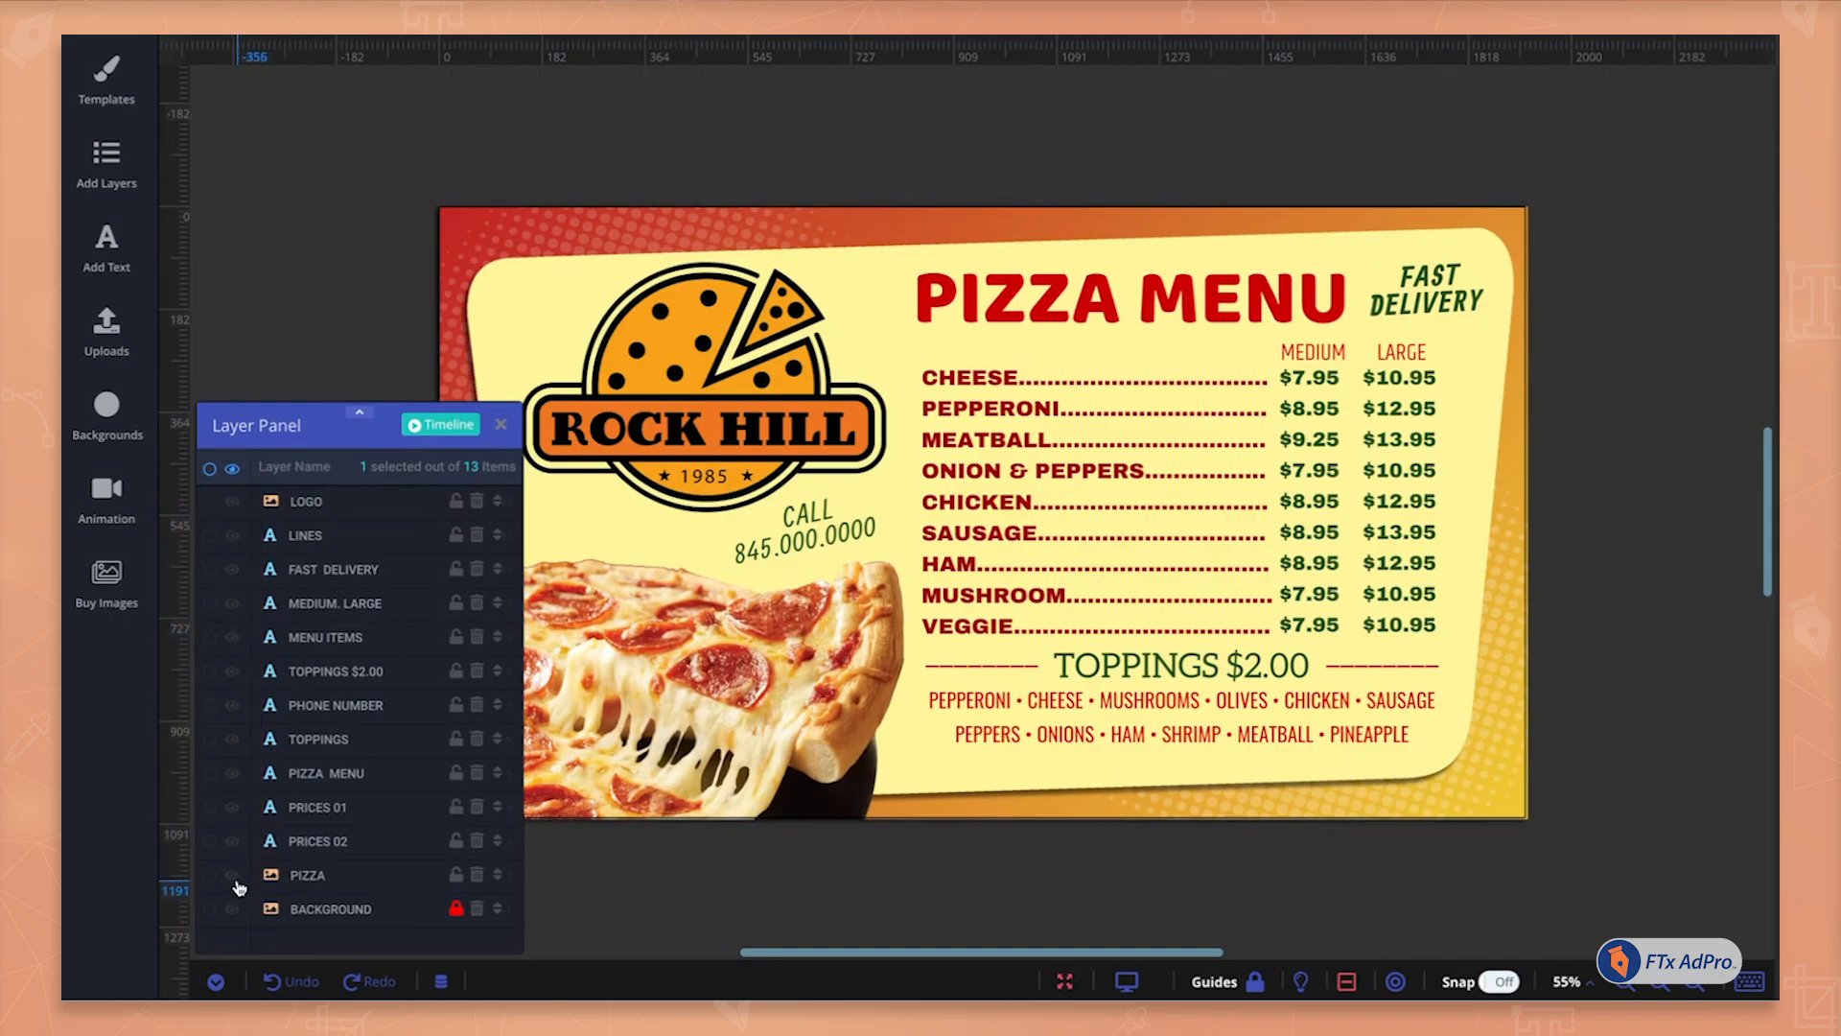
left_click(233, 876)
left_click(235, 879)
Move the LINES layer down in the stacking order to just below the TOPPINGS $2.00 layer
left_click_drag(498, 537, 503, 687)
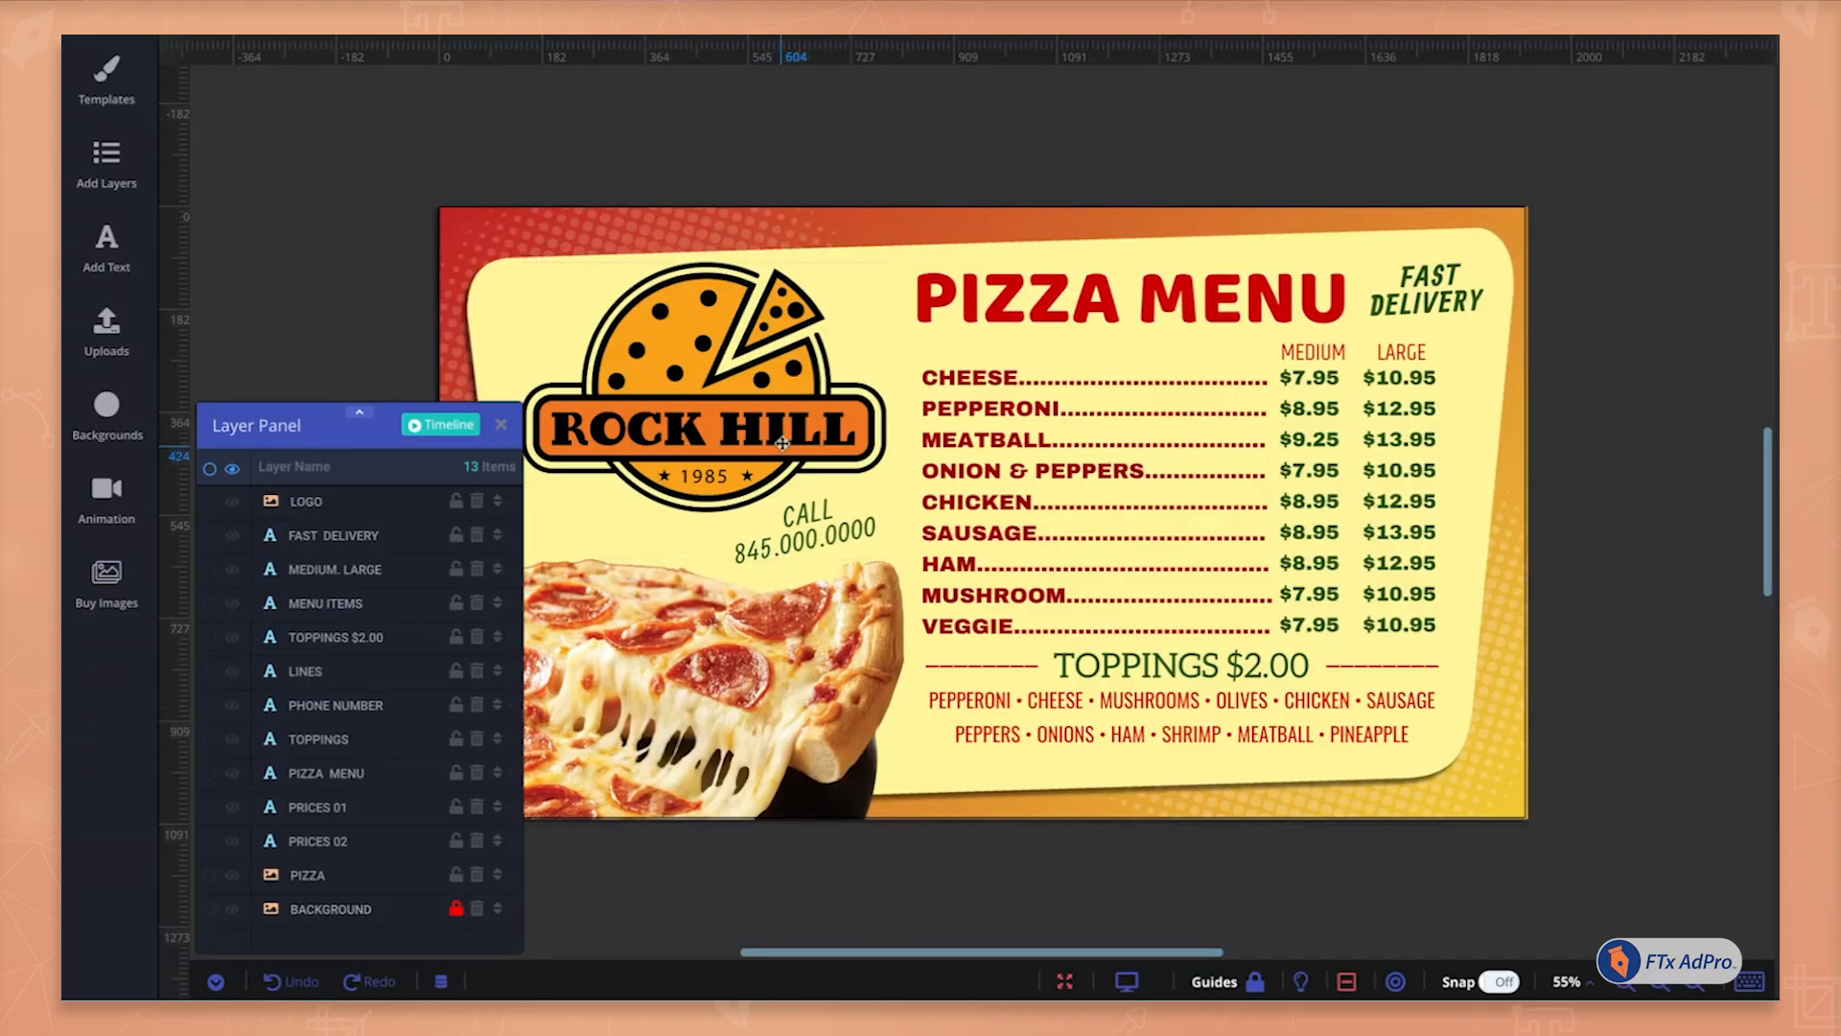
Shrink the Rock Hill logo slightly from its upper-right corner and deselect it
left_click(790, 393)
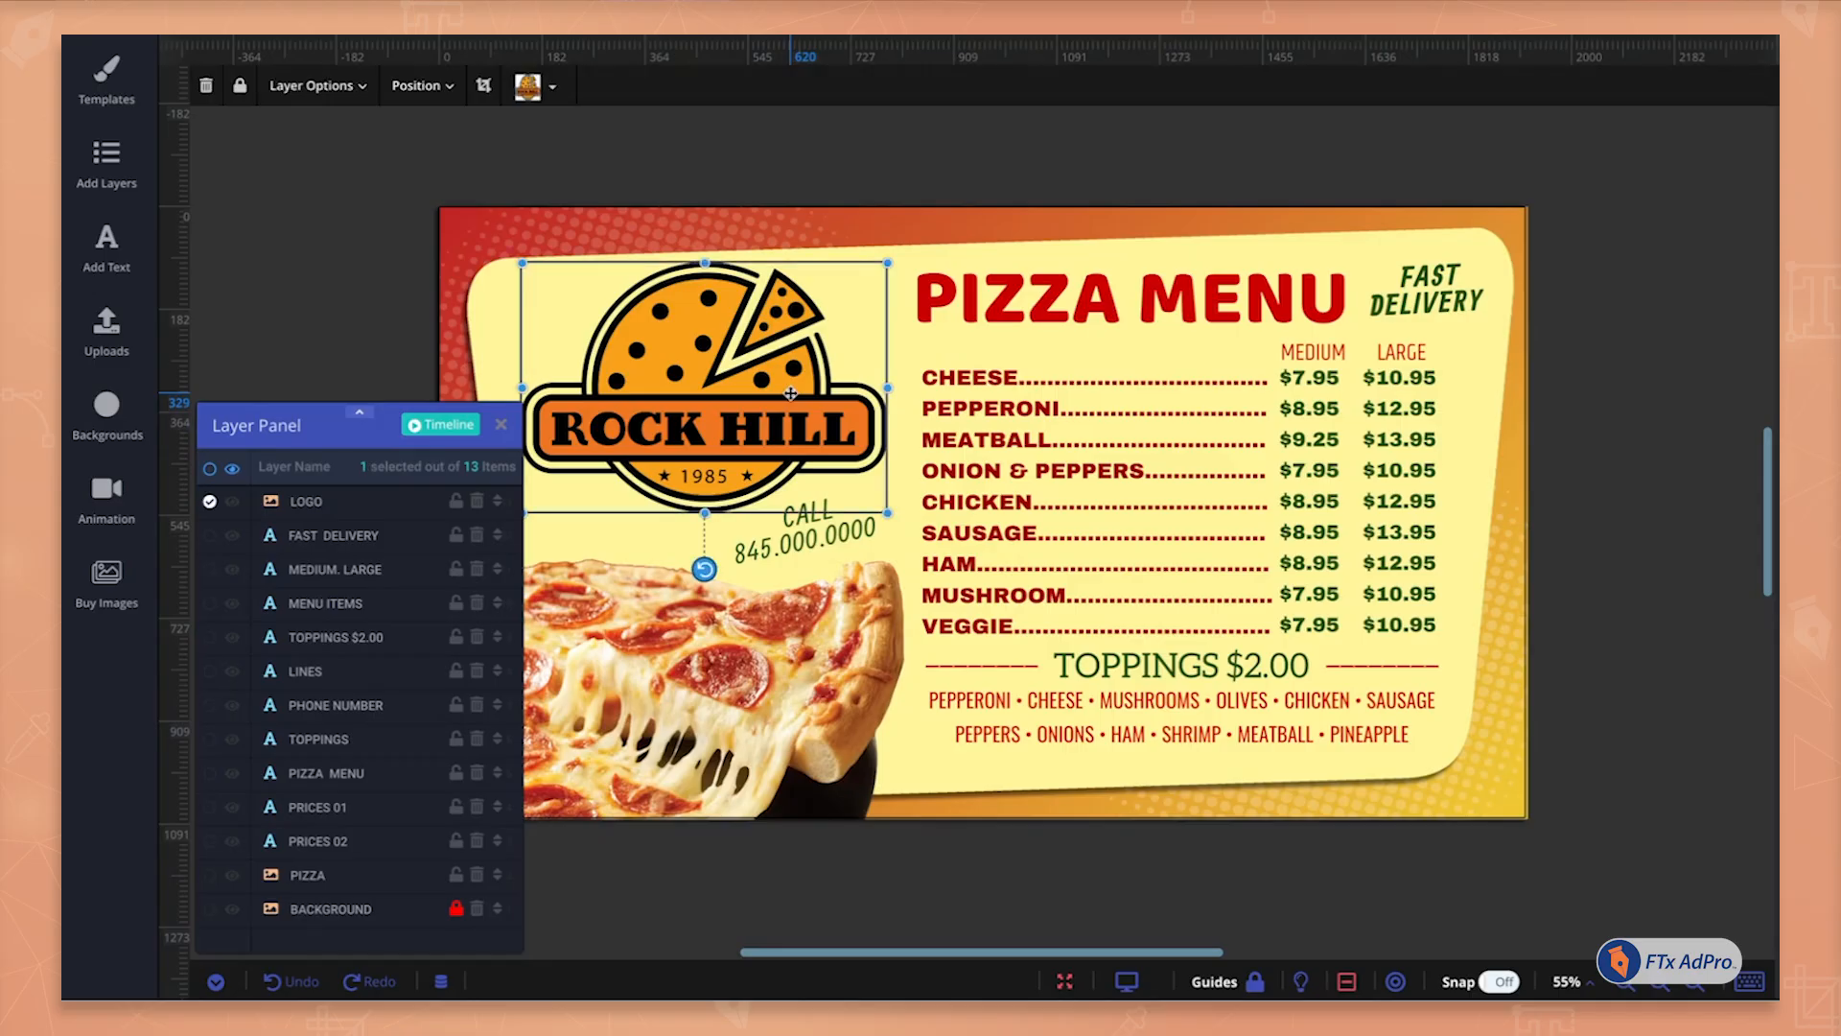
mouse_move(703, 569)
left_mouse_down()
mouse_move(751, 562)
mouse_move(704, 568)
left_mouse_up()
mouse_move(882, 265)
left_mouse_down()
mouse_move(792, 320)
mouse_move(880, 267)
left_mouse_up()
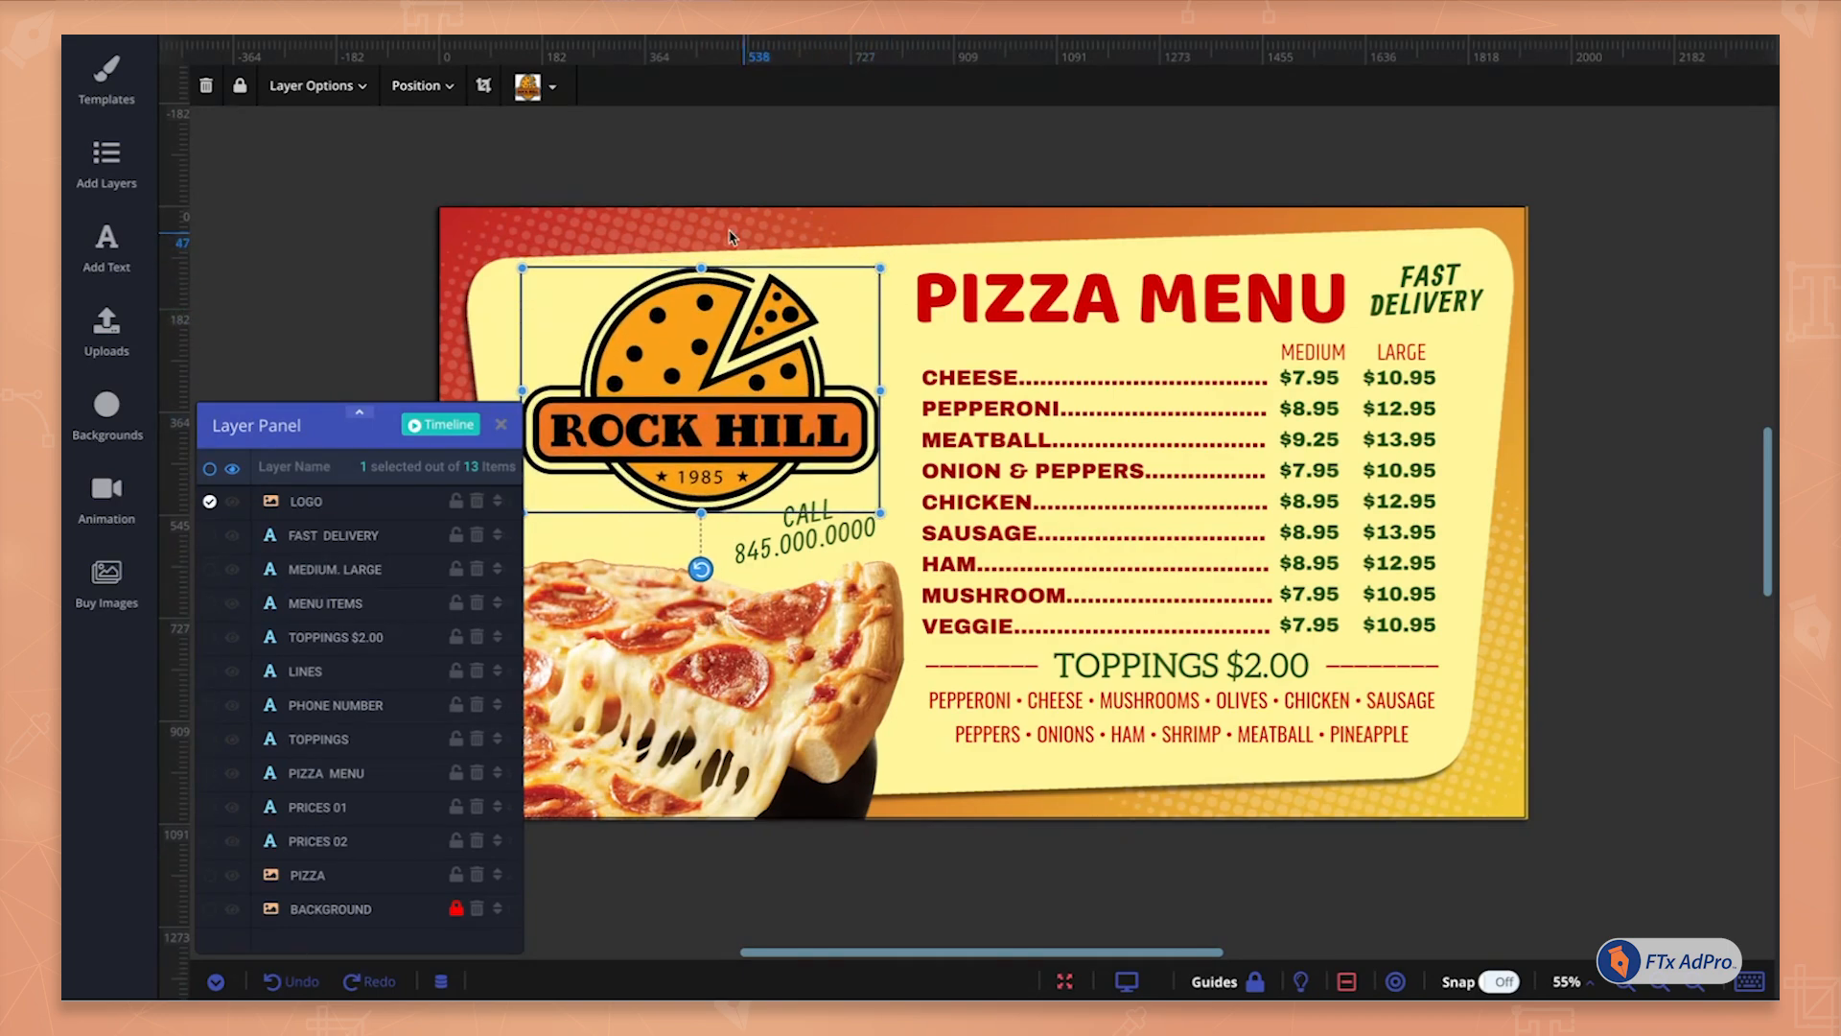
left_click(348, 159)
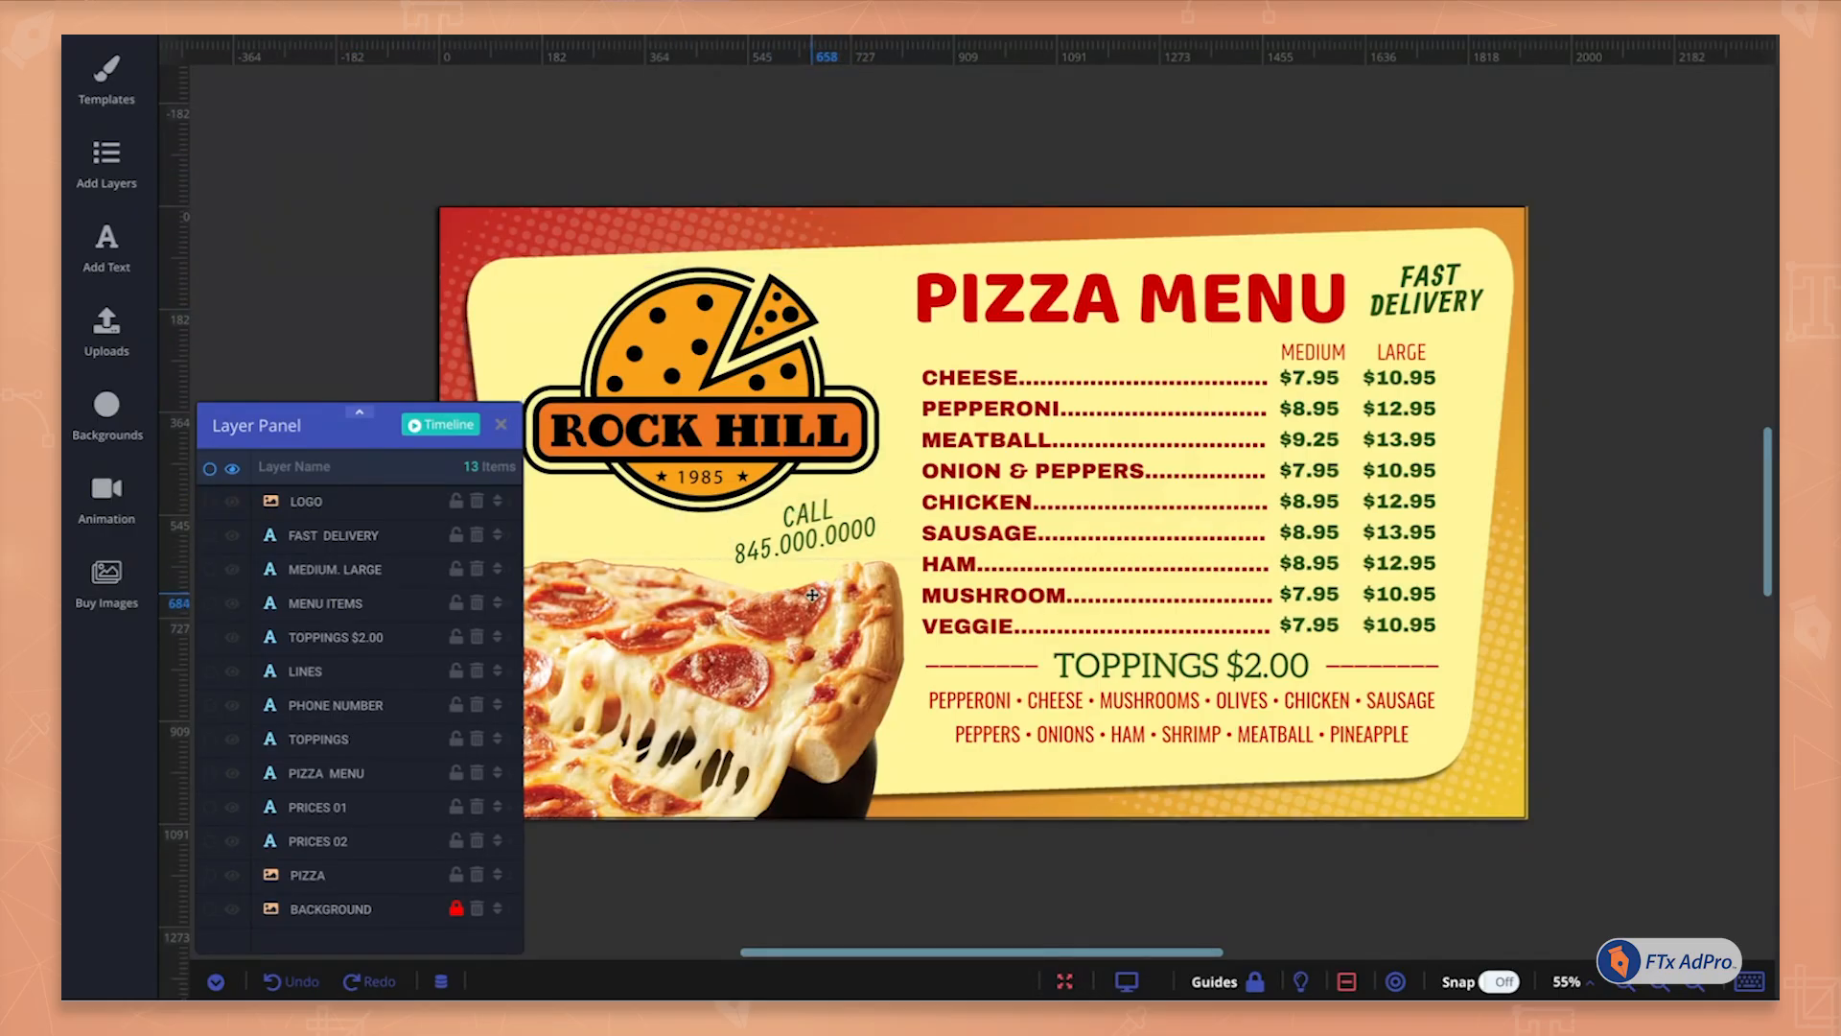
View the layer position and layer action options available for the pizza photo
left_click(810, 595)
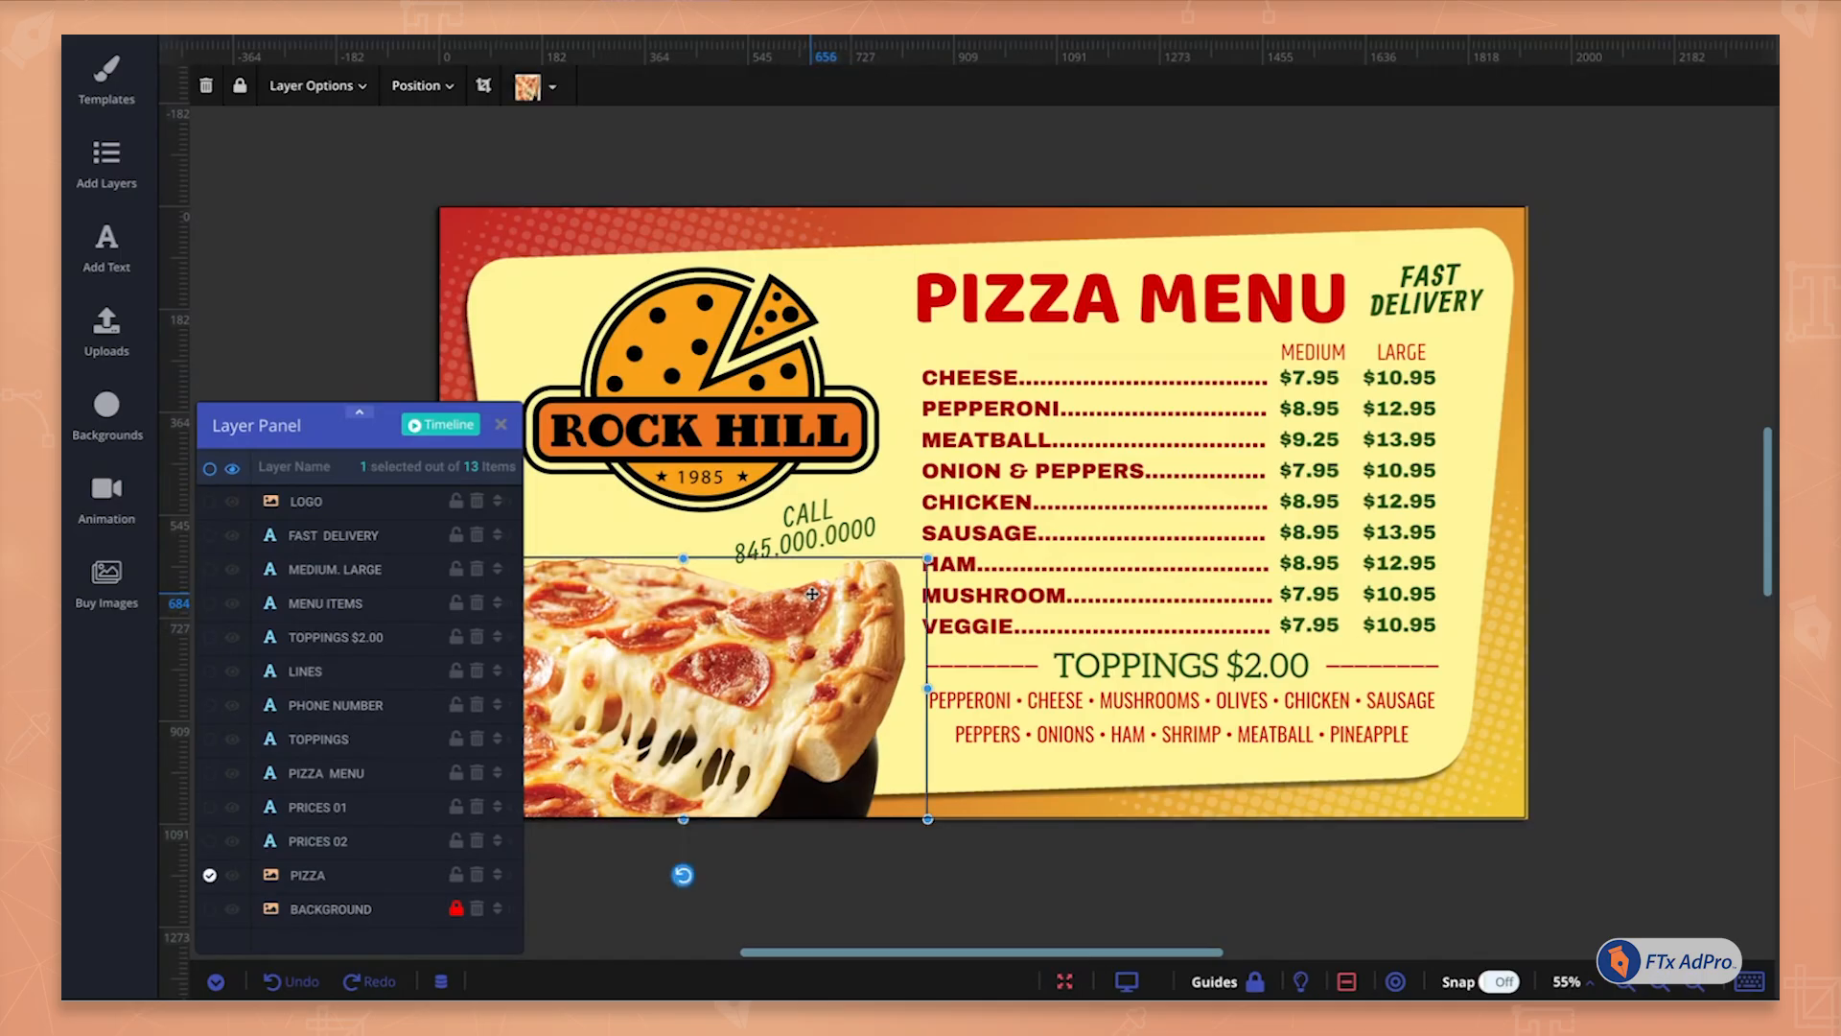
right_click(846, 596)
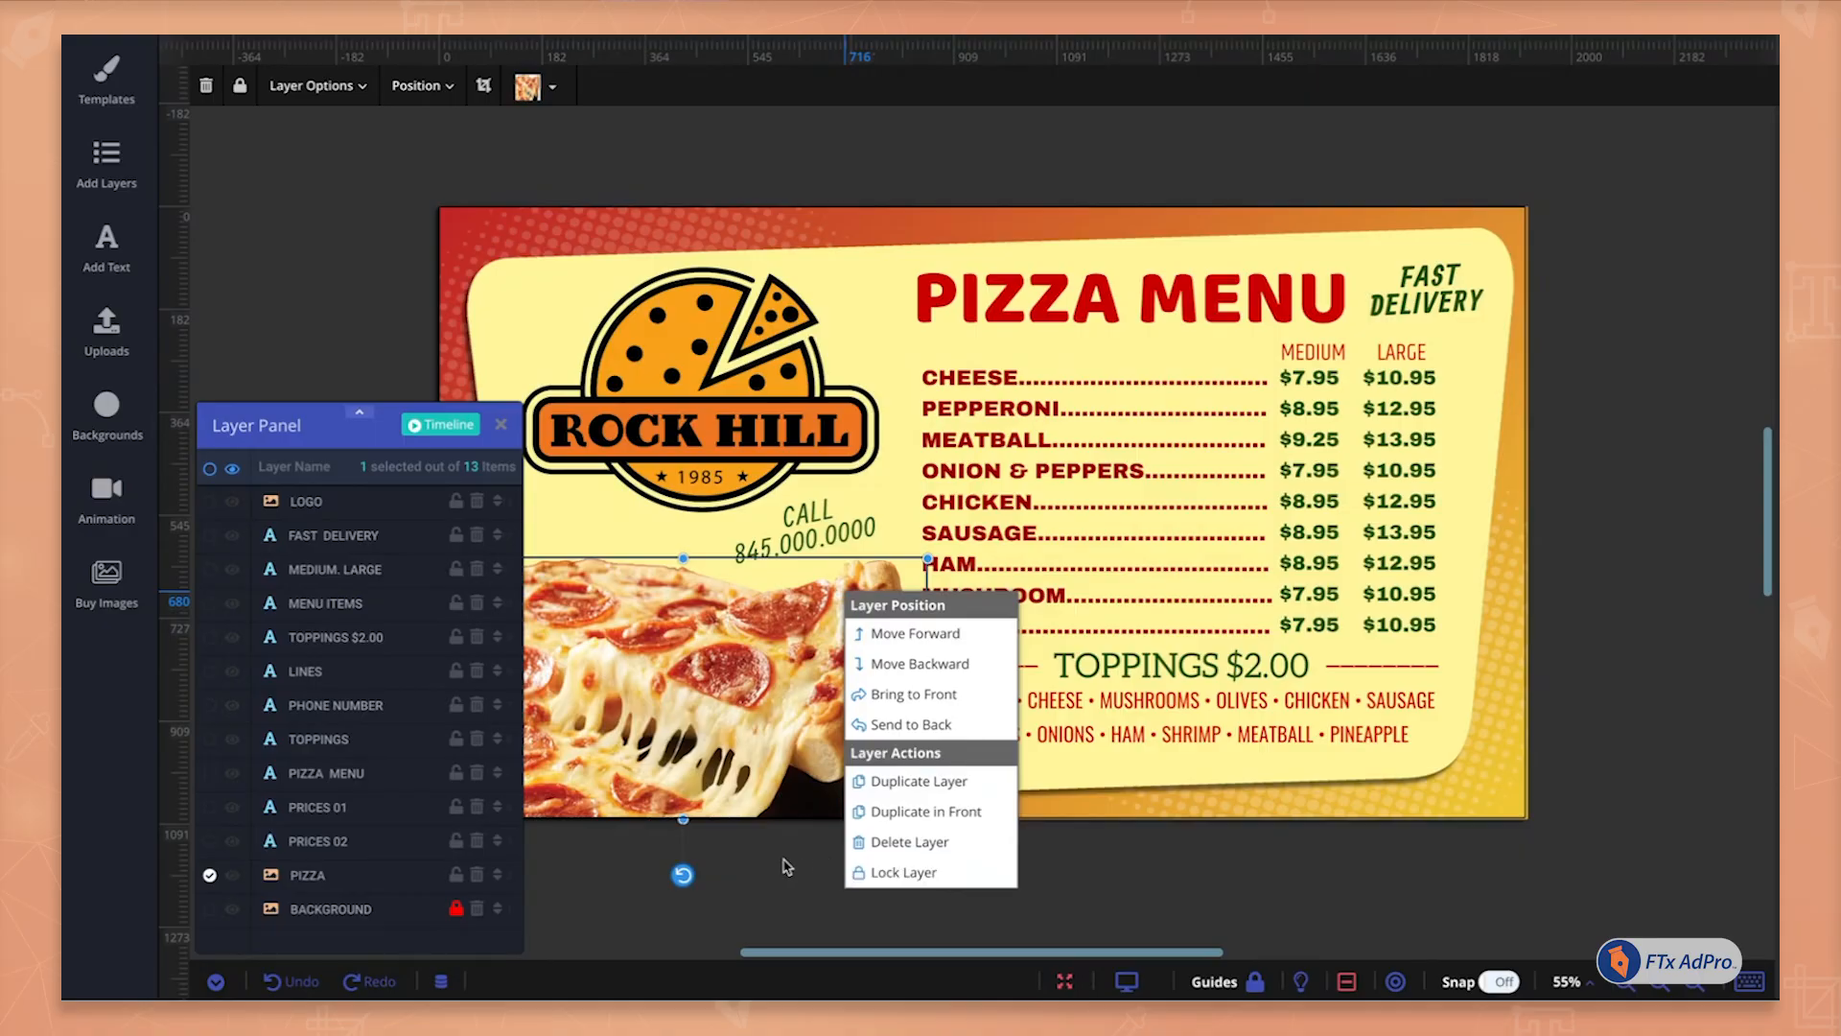
left_click(787, 865)
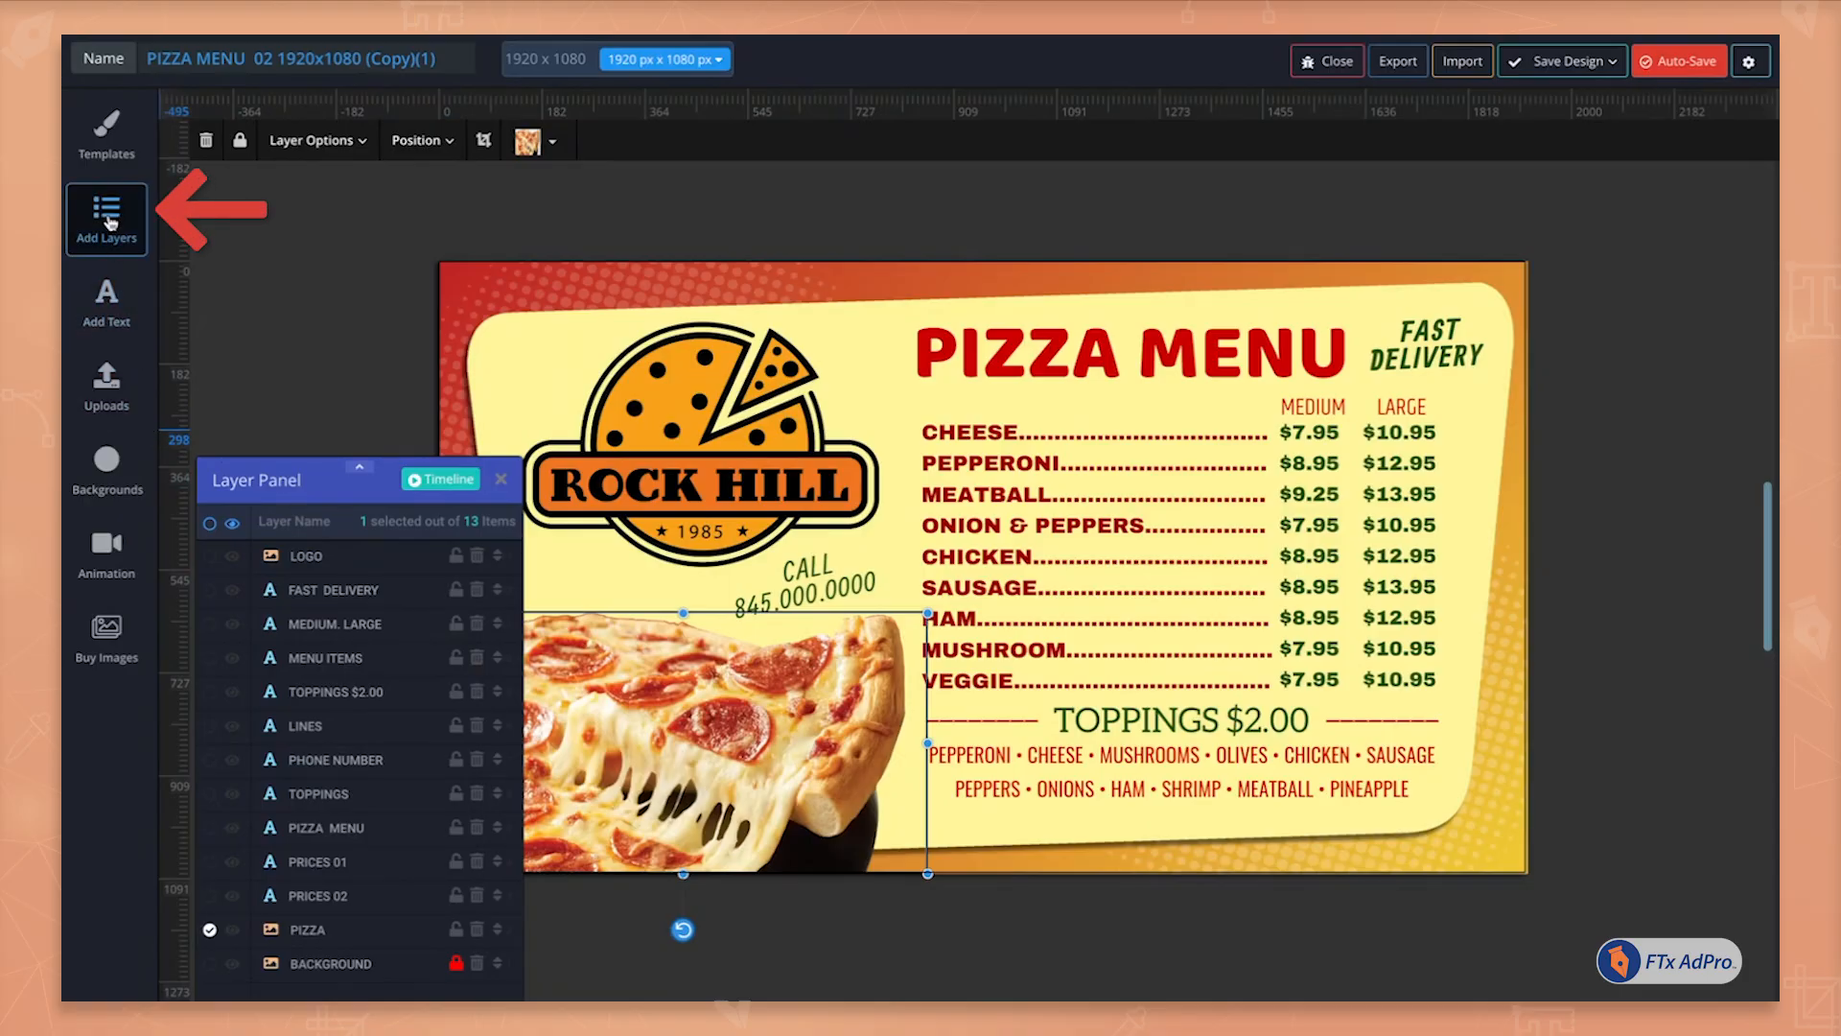
Add the white circle with a black outline from the shape library onto the menu items list
left_click(107, 218)
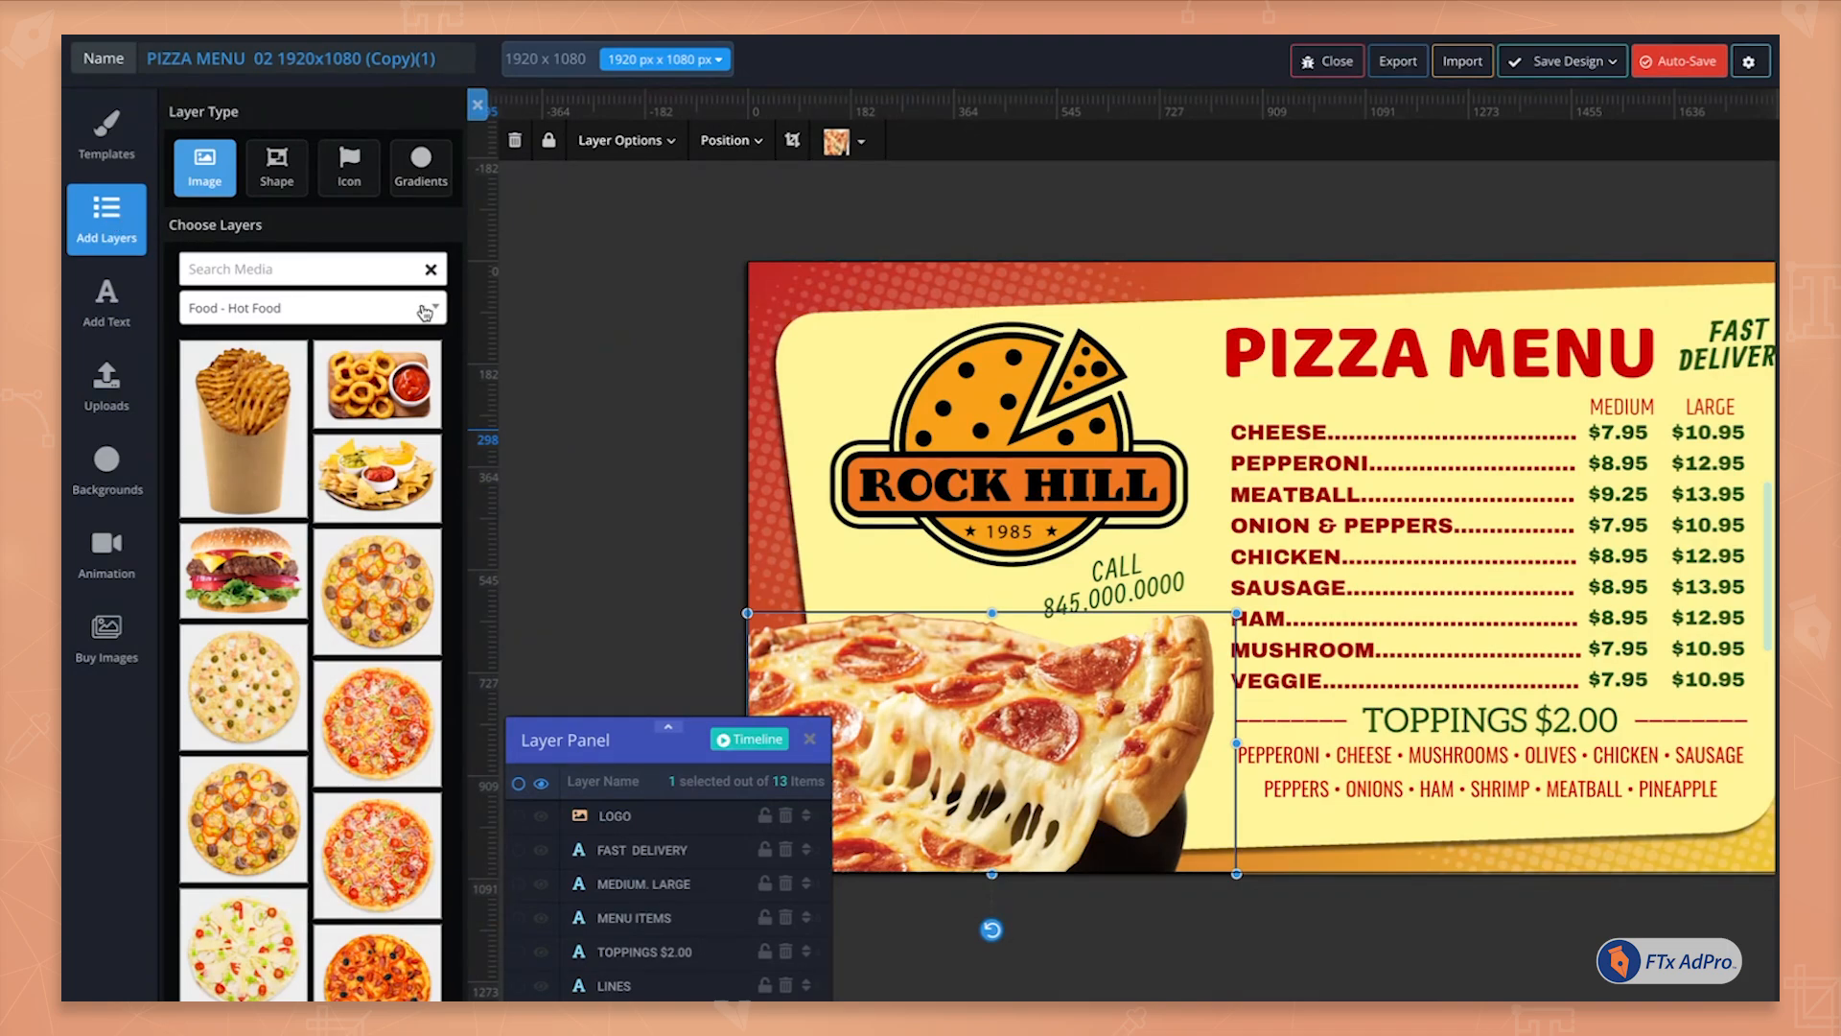
left_click(423, 311)
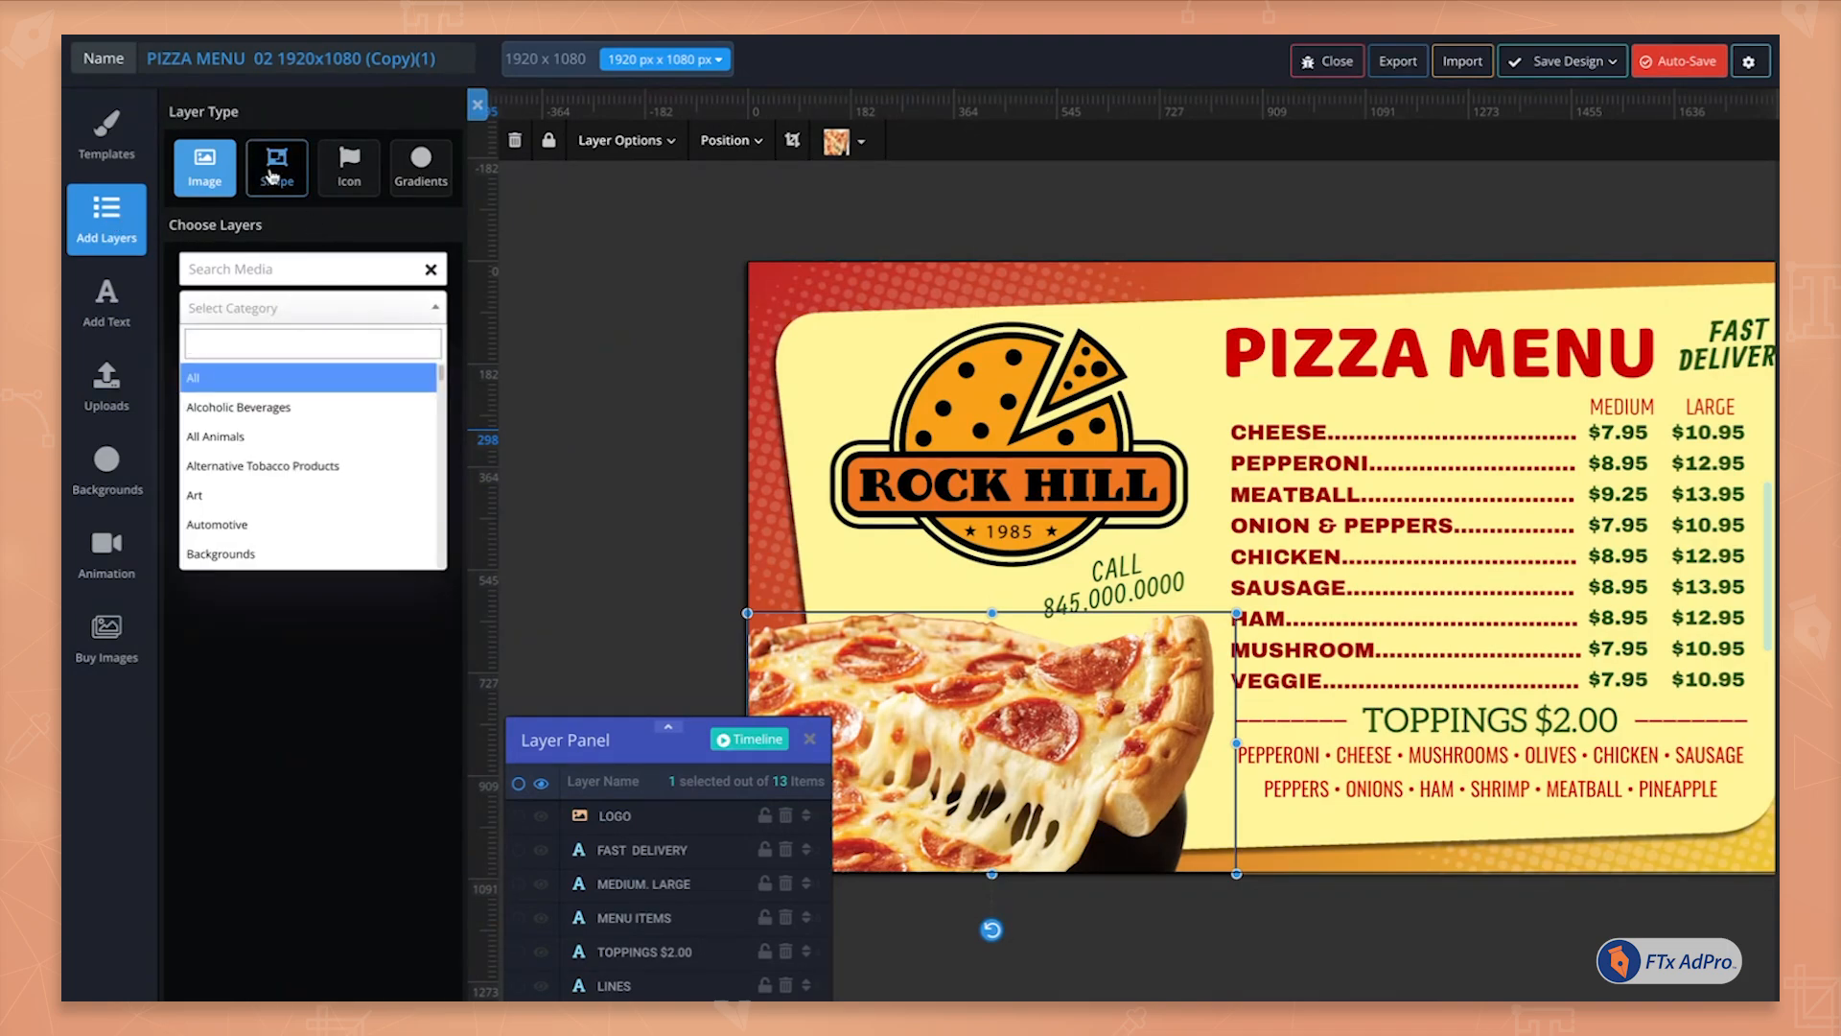
left_click(273, 171)
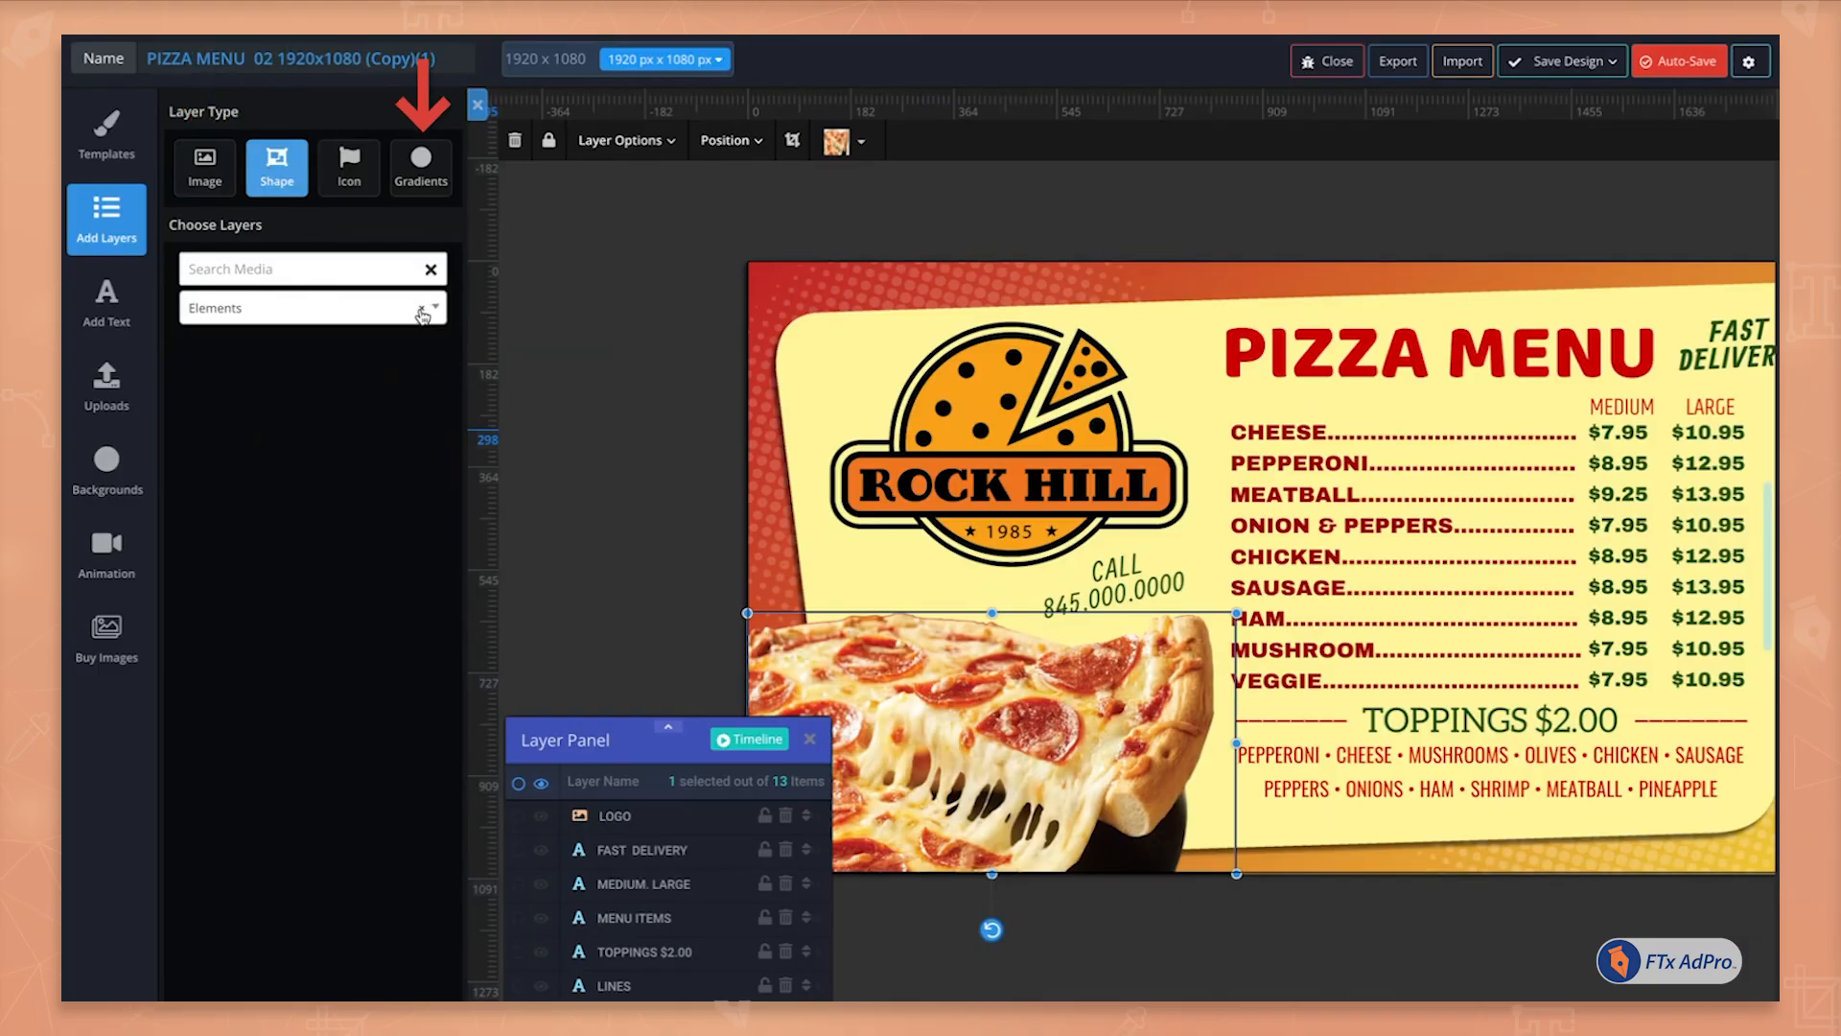
left_click(423, 311)
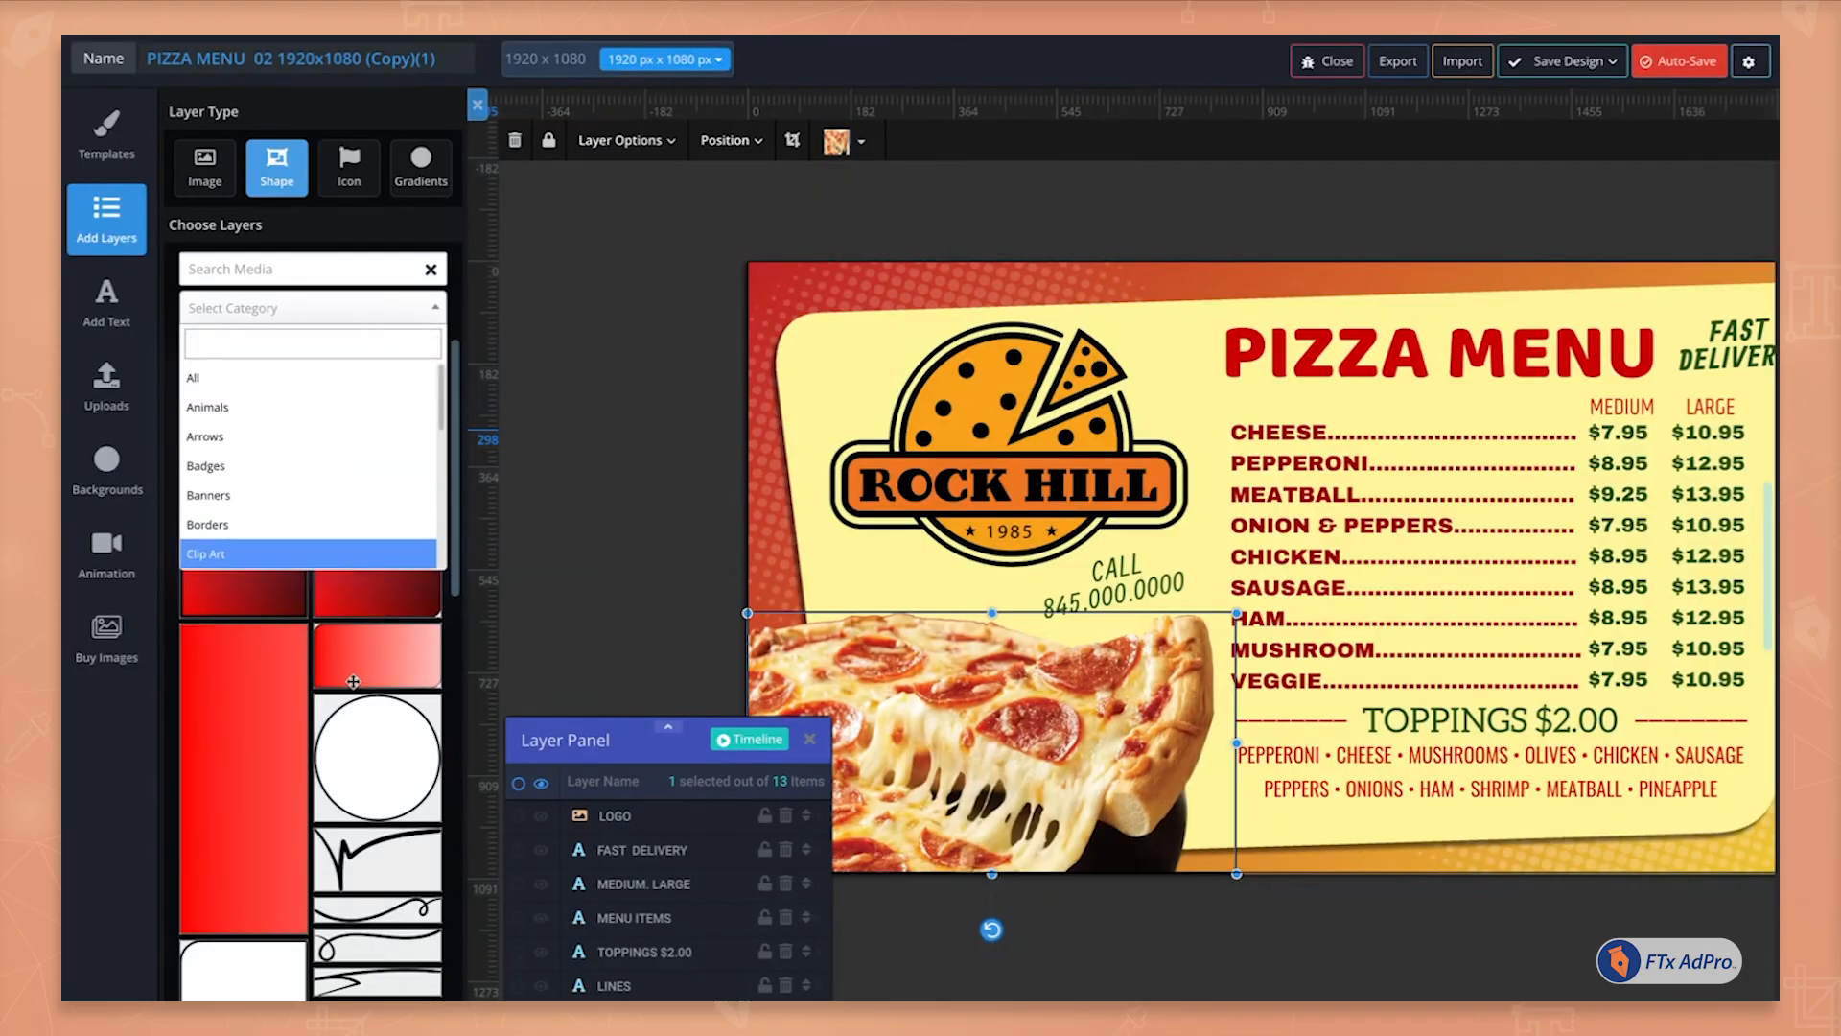
left_click(363, 751)
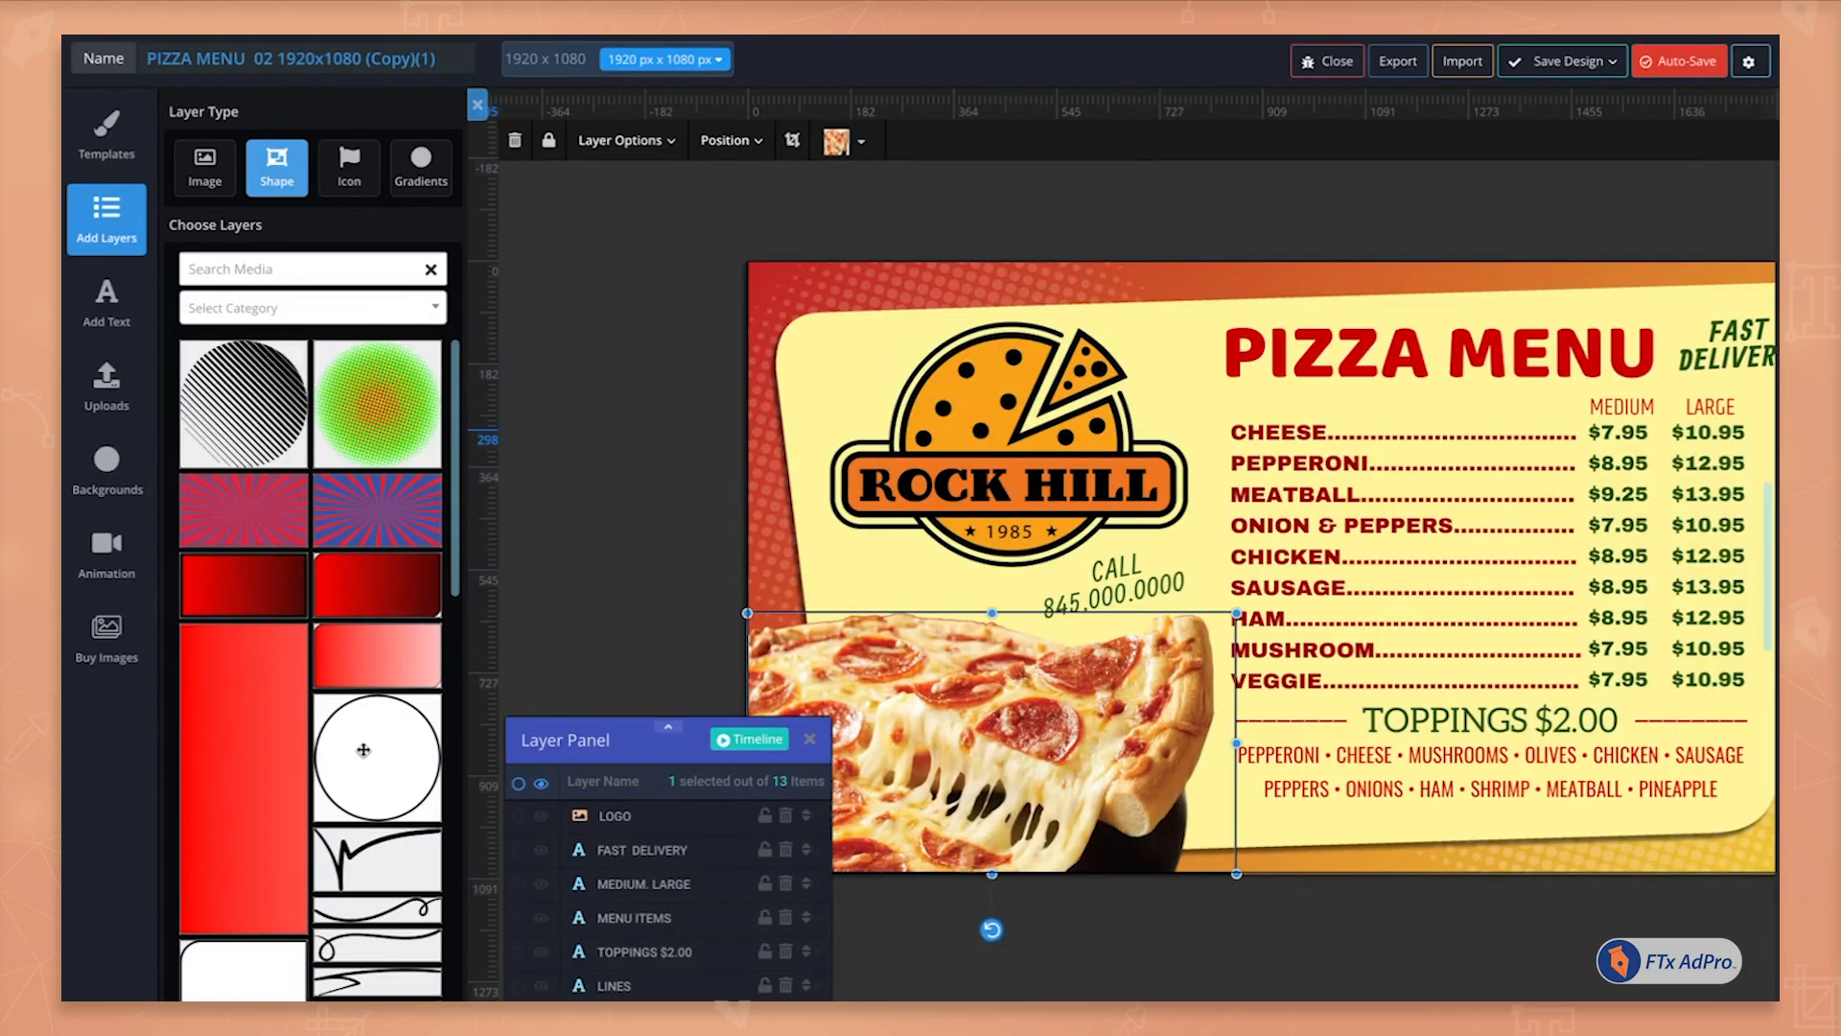
left_click_drag(362, 750, 1261, 412)
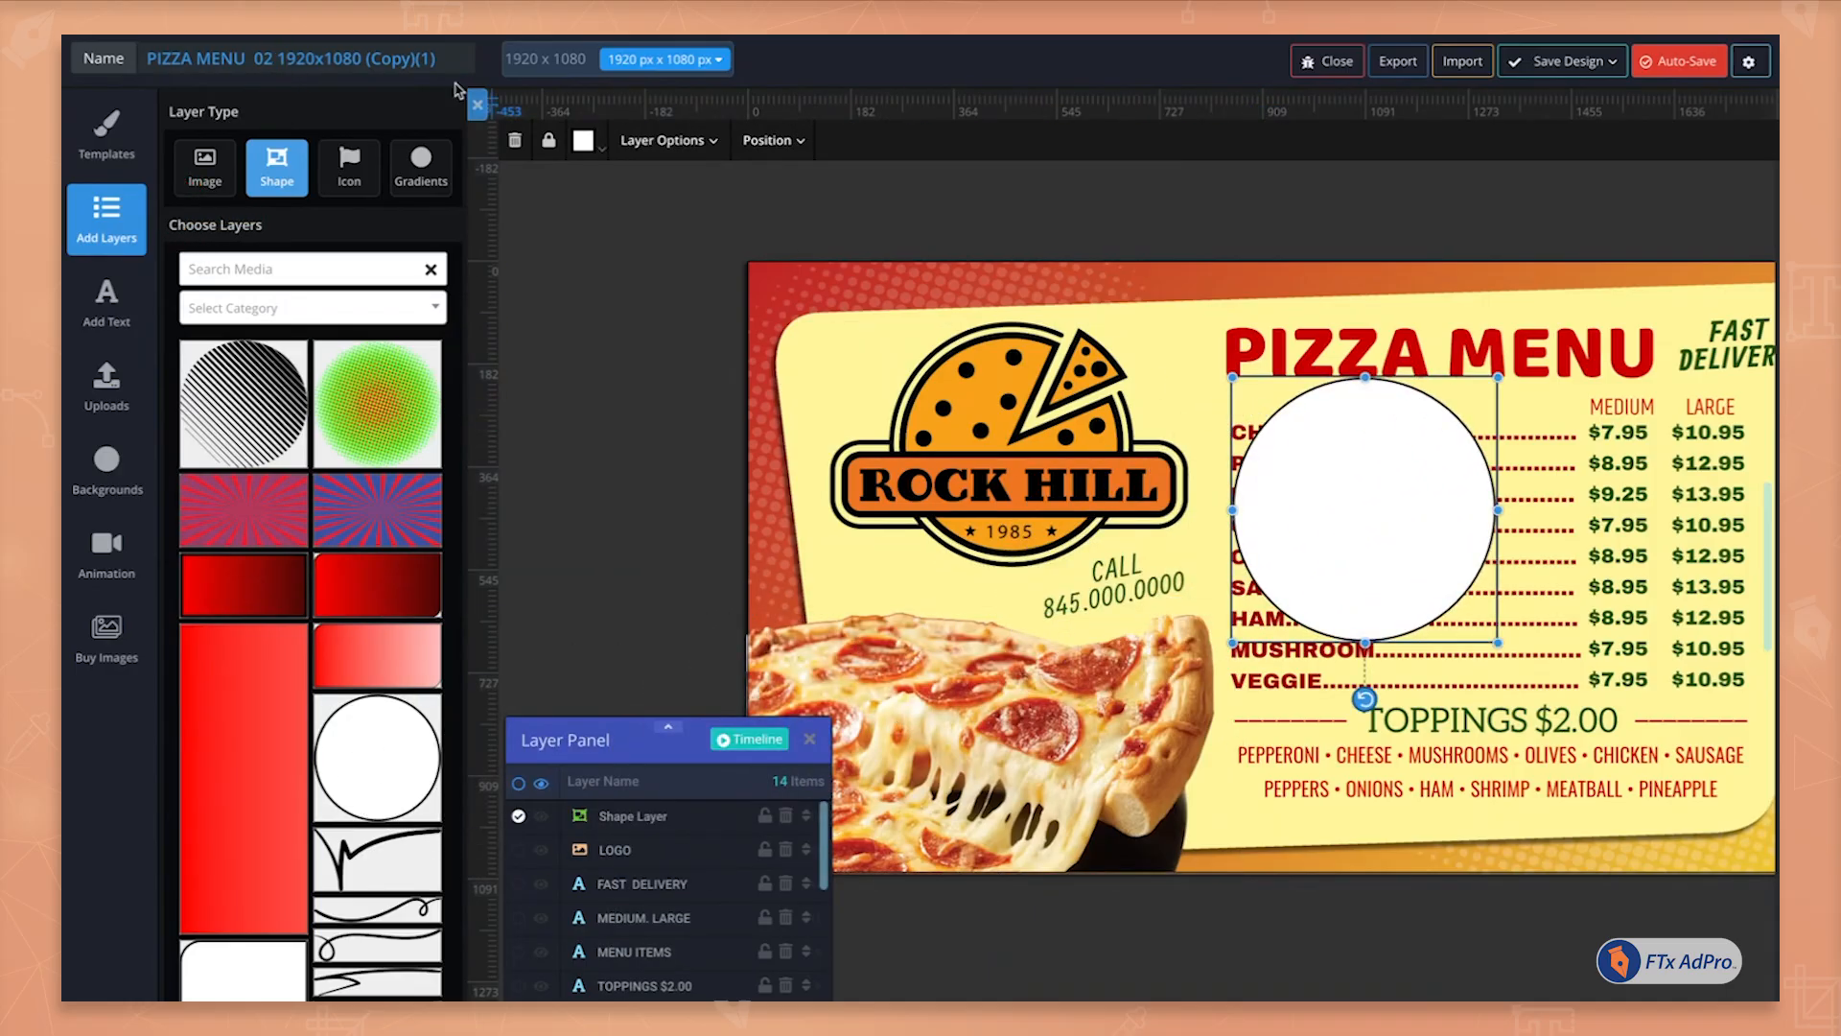
left_click(476, 106)
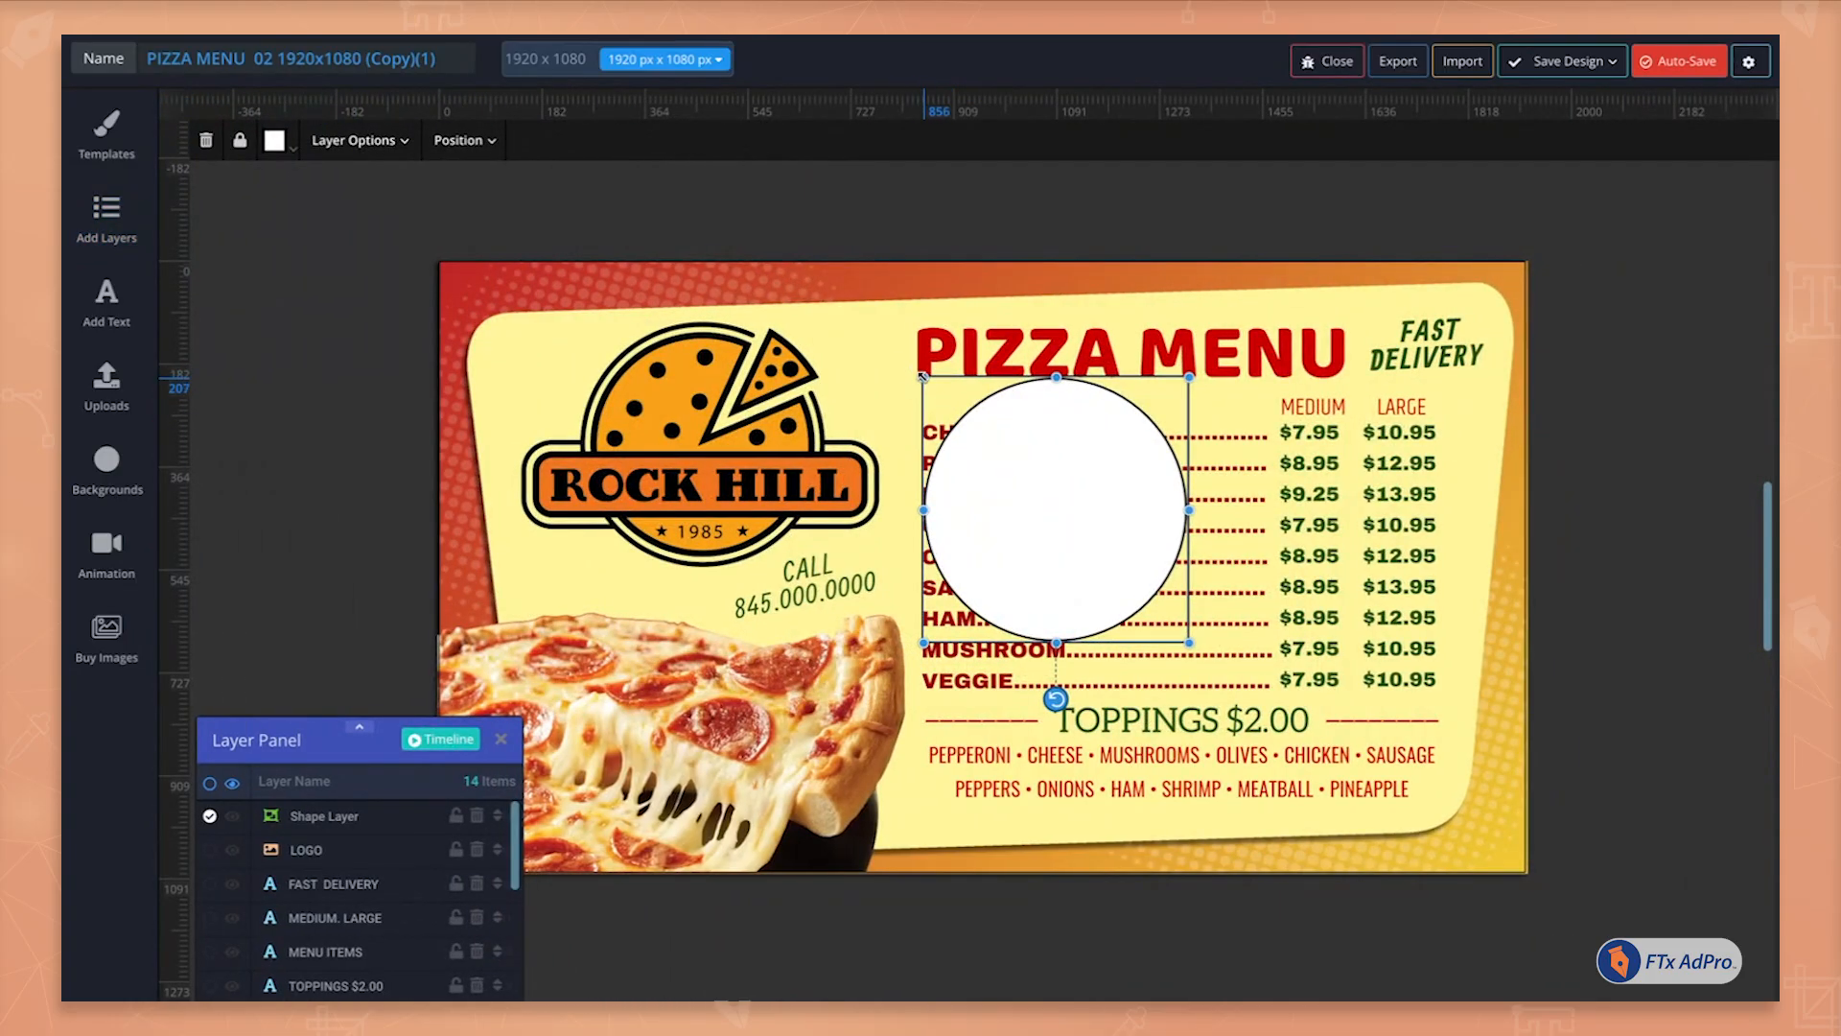
Reshape the circle into a small oval covering the FAST DELIVERY text and fill it with red
left_click_drag(924, 376, 1417, 342)
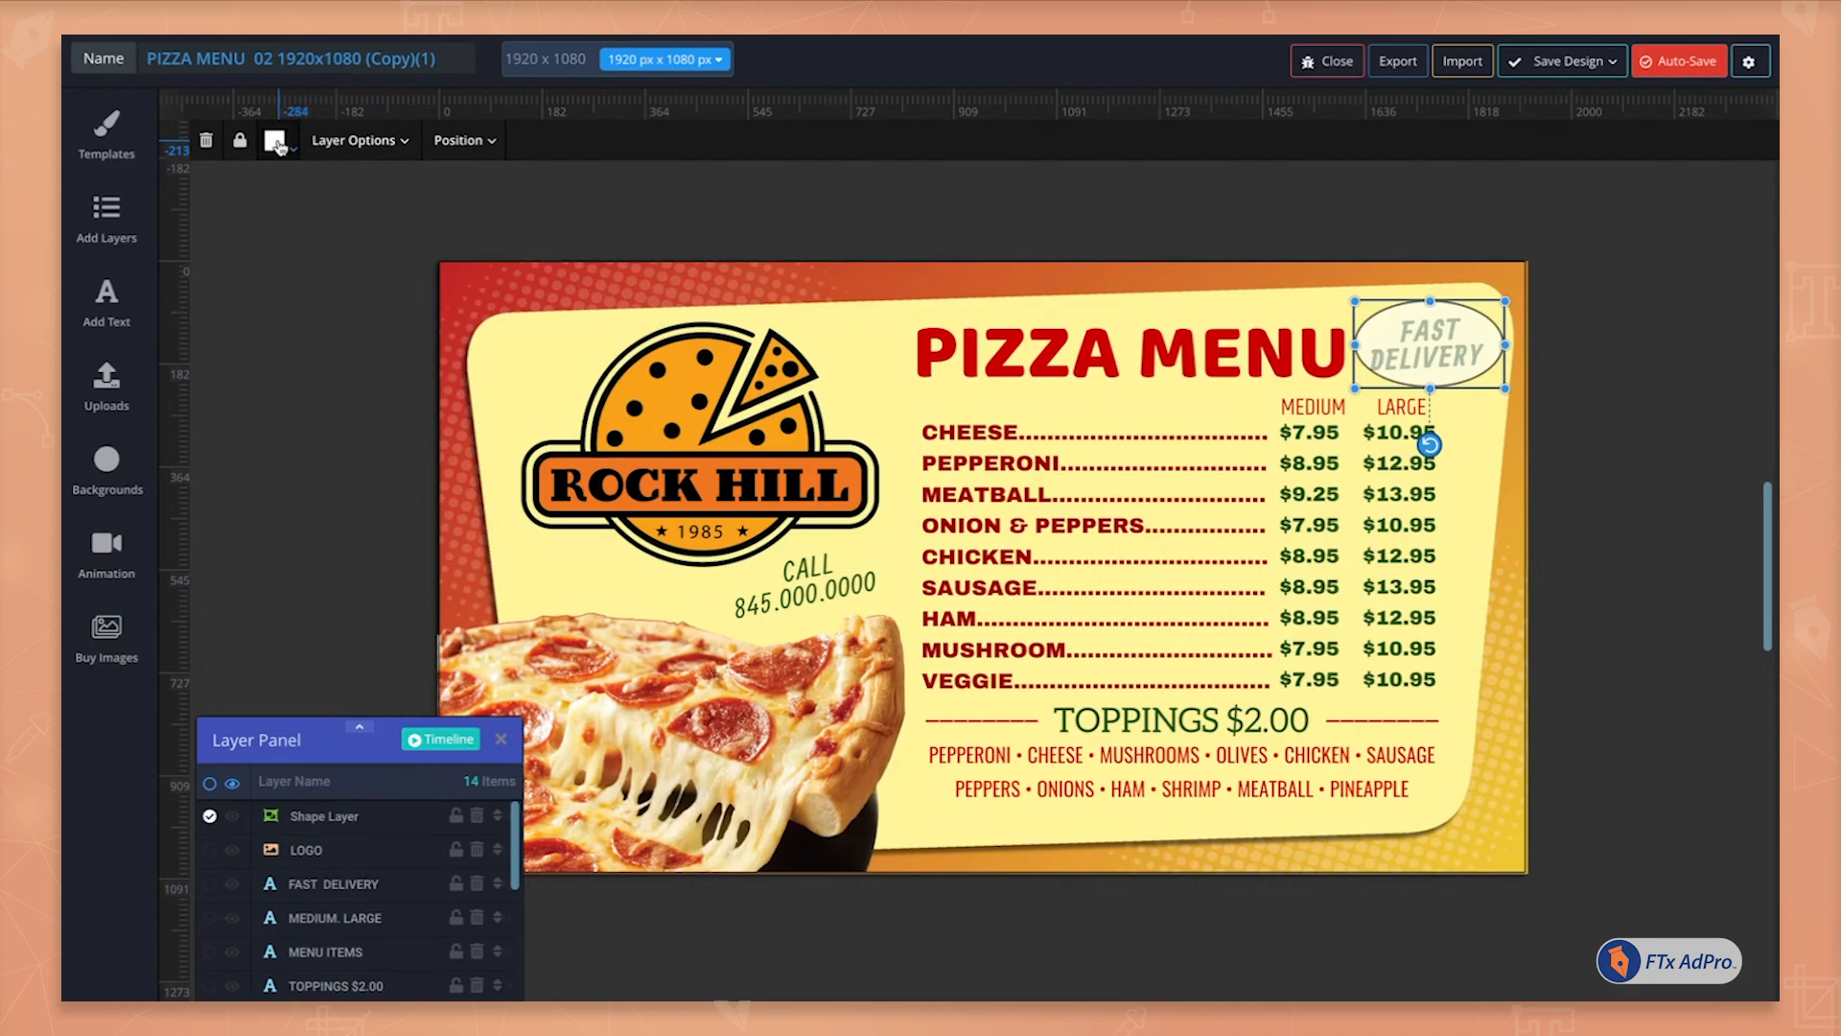
left_click(275, 141)
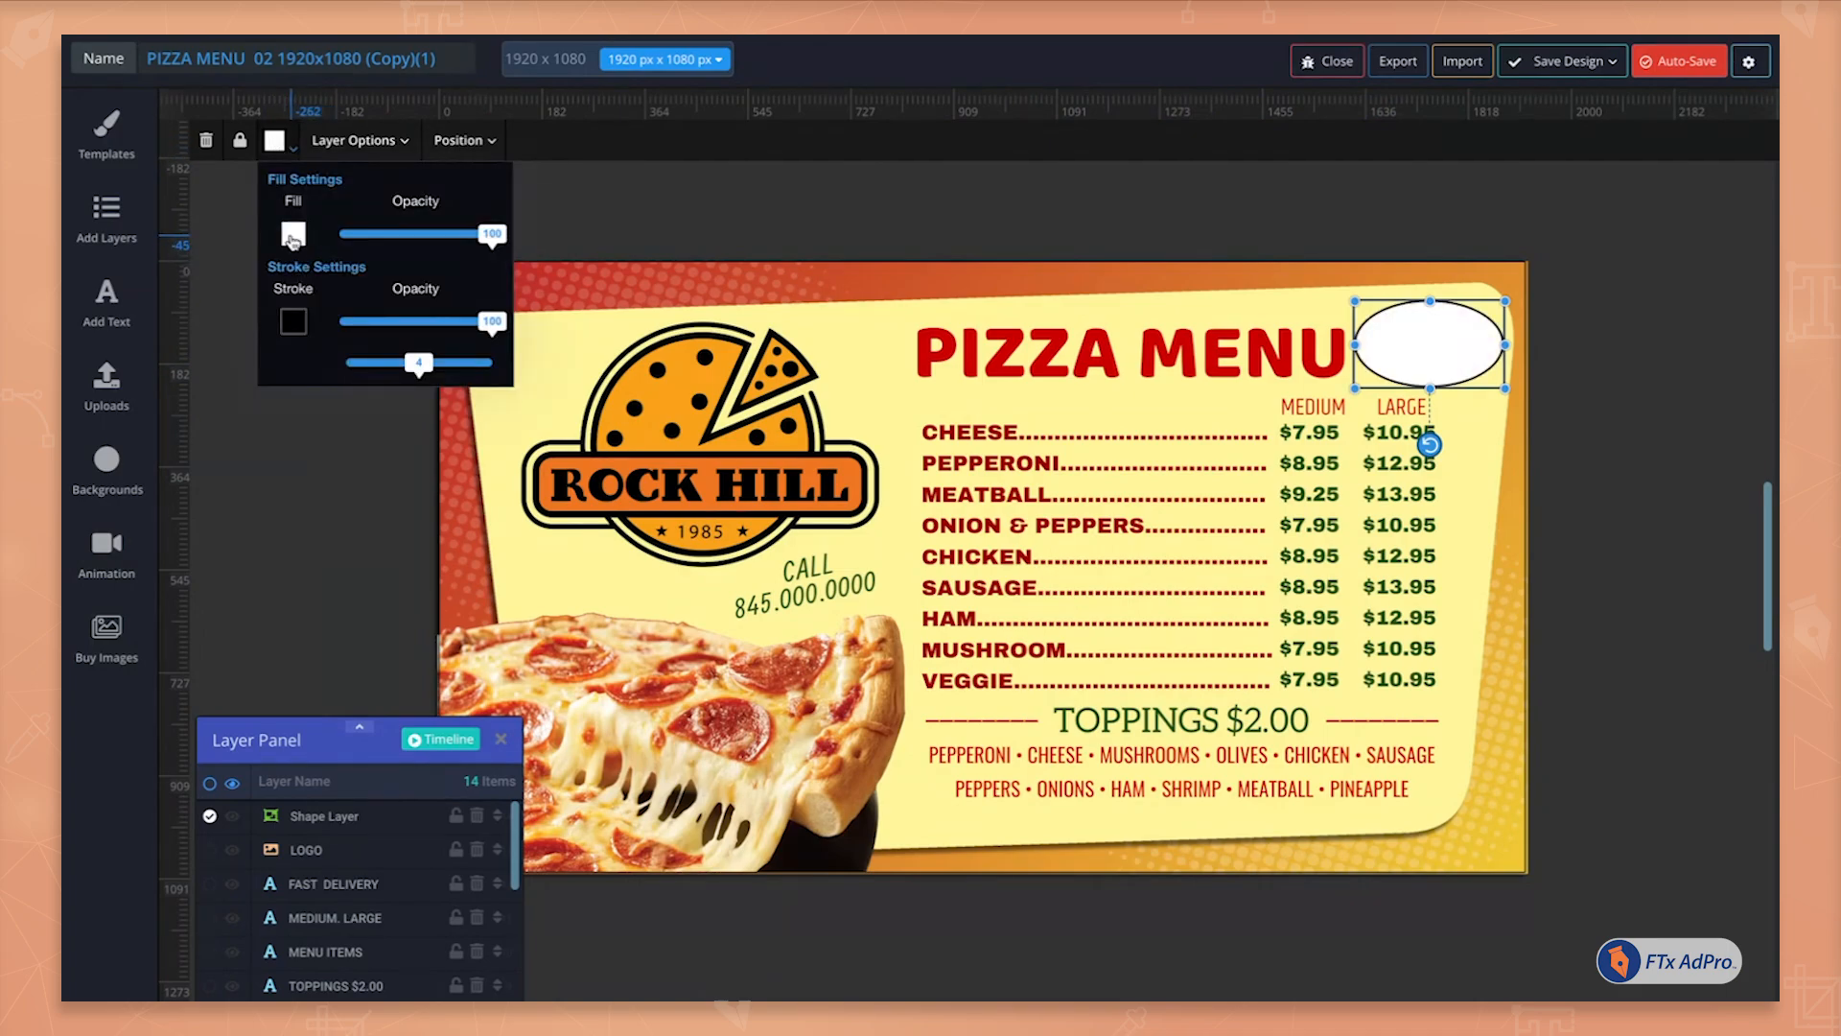
left_click(293, 236)
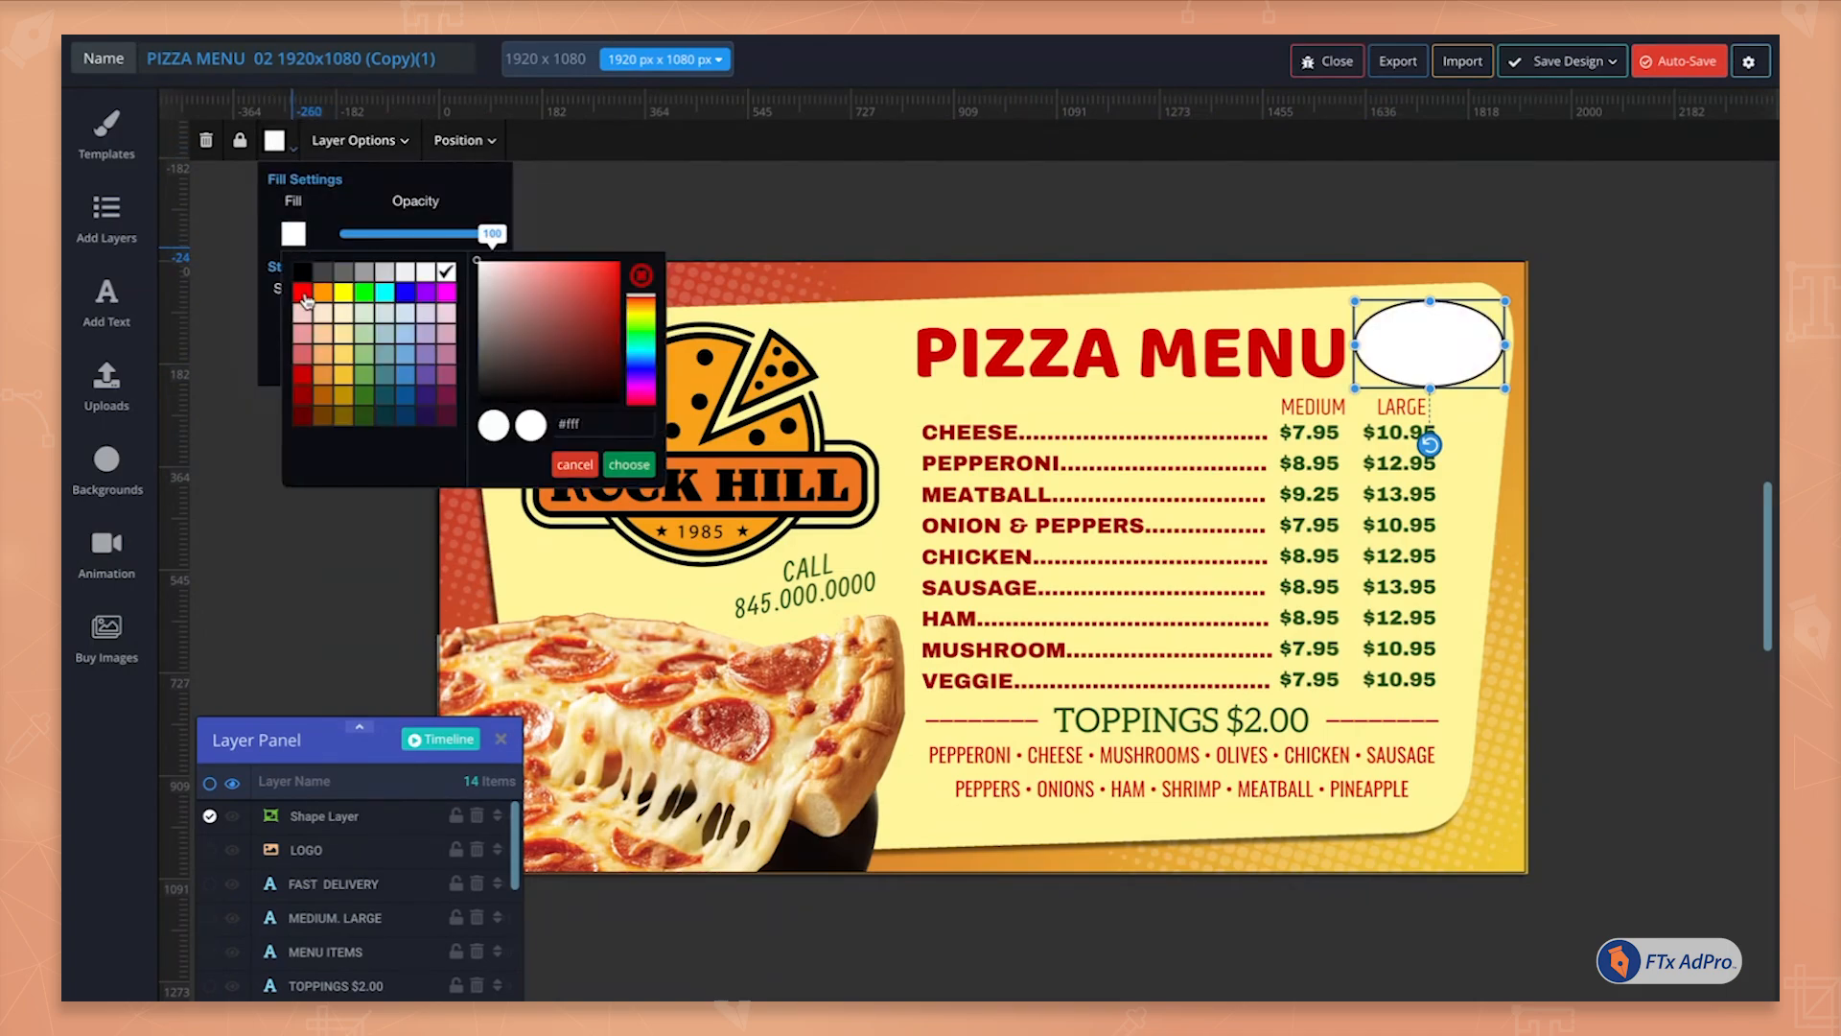
left_click(302, 295)
Move the oval's Shape Layer beneath the FAST DELIVERY text layer
left_click(358, 726)
left_click_drag(496, 538, 495, 606)
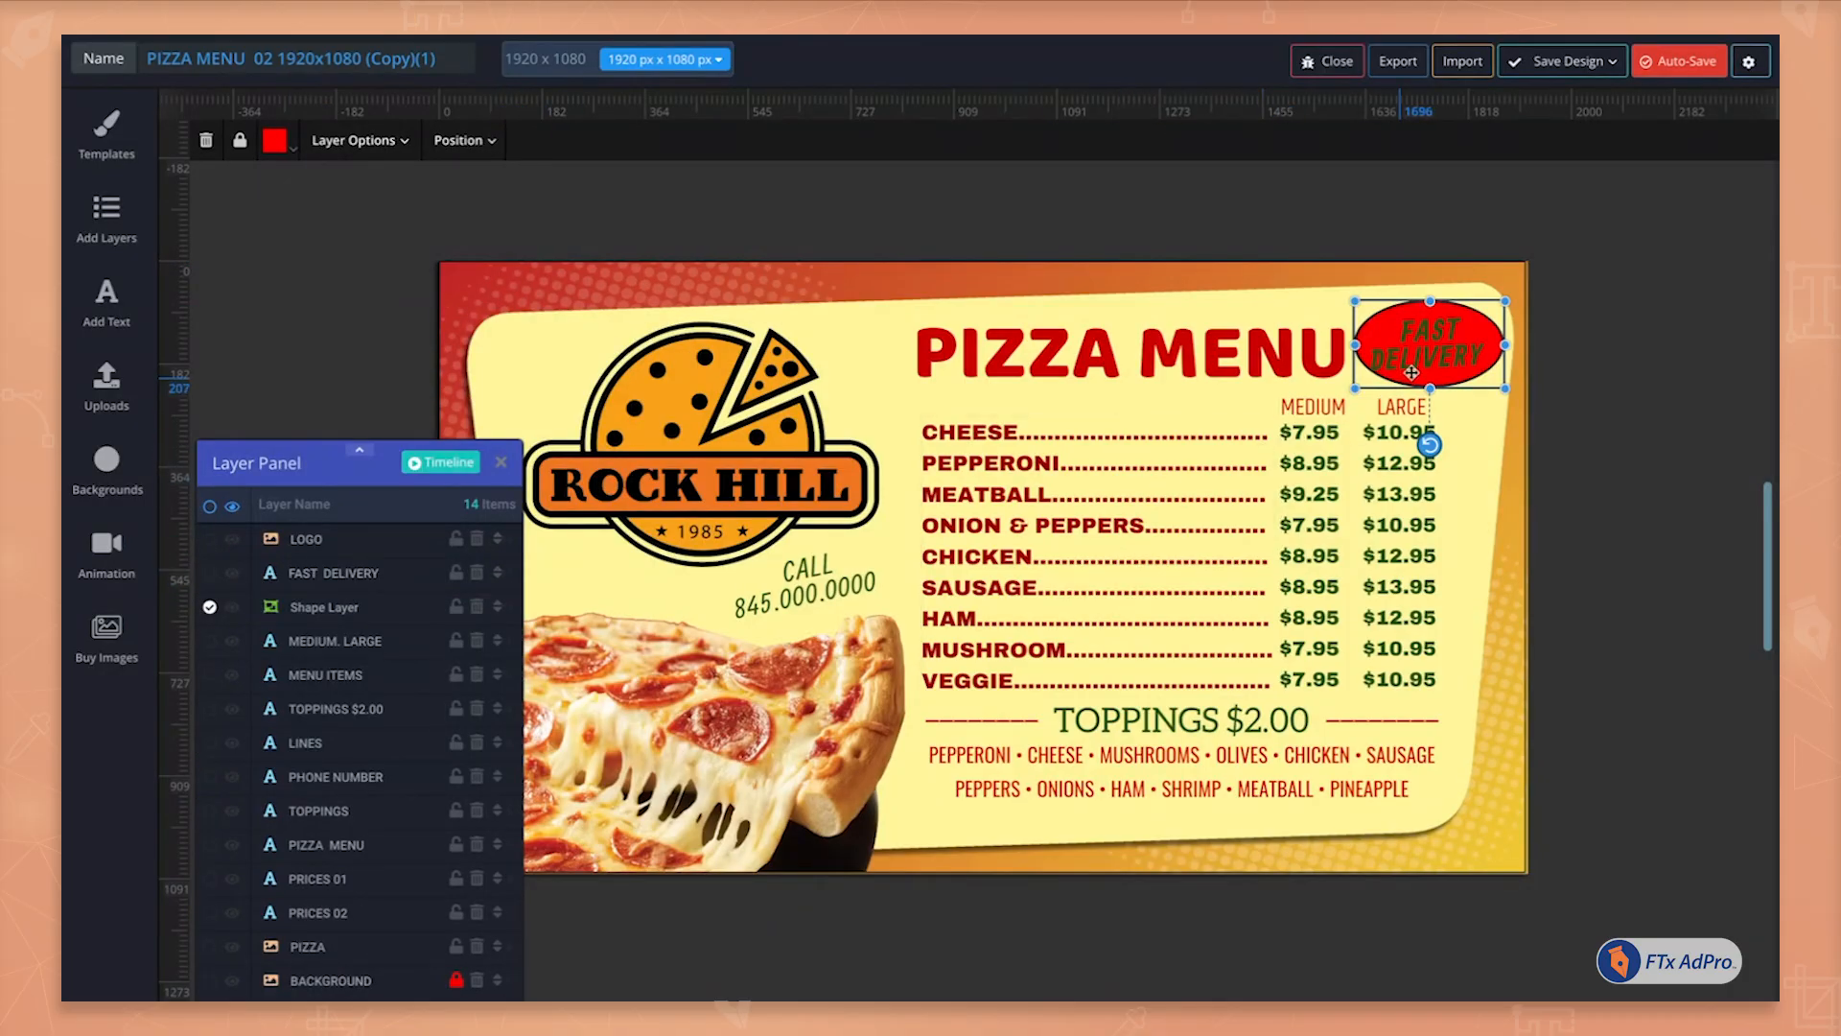
Change the color of the FAST DELIVERY text to white and deselect it
left_click(1454, 351)
left_click(278, 140)
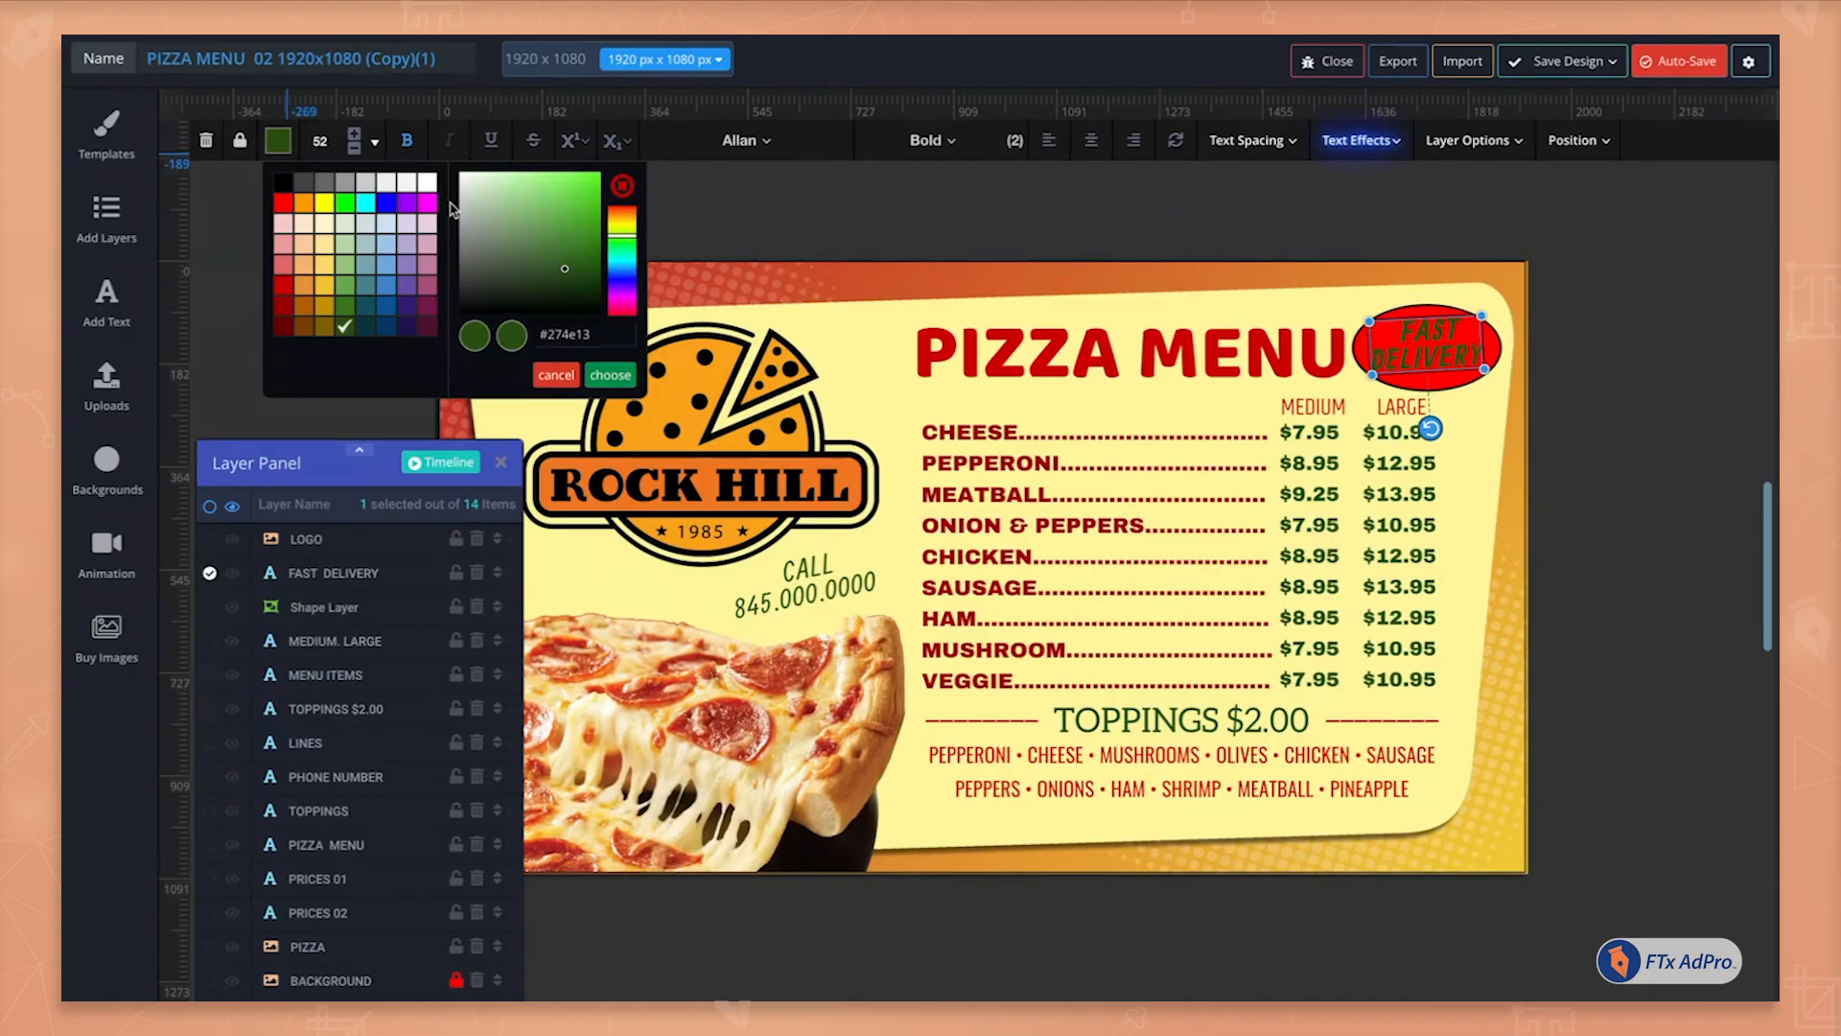
left_click(431, 185)
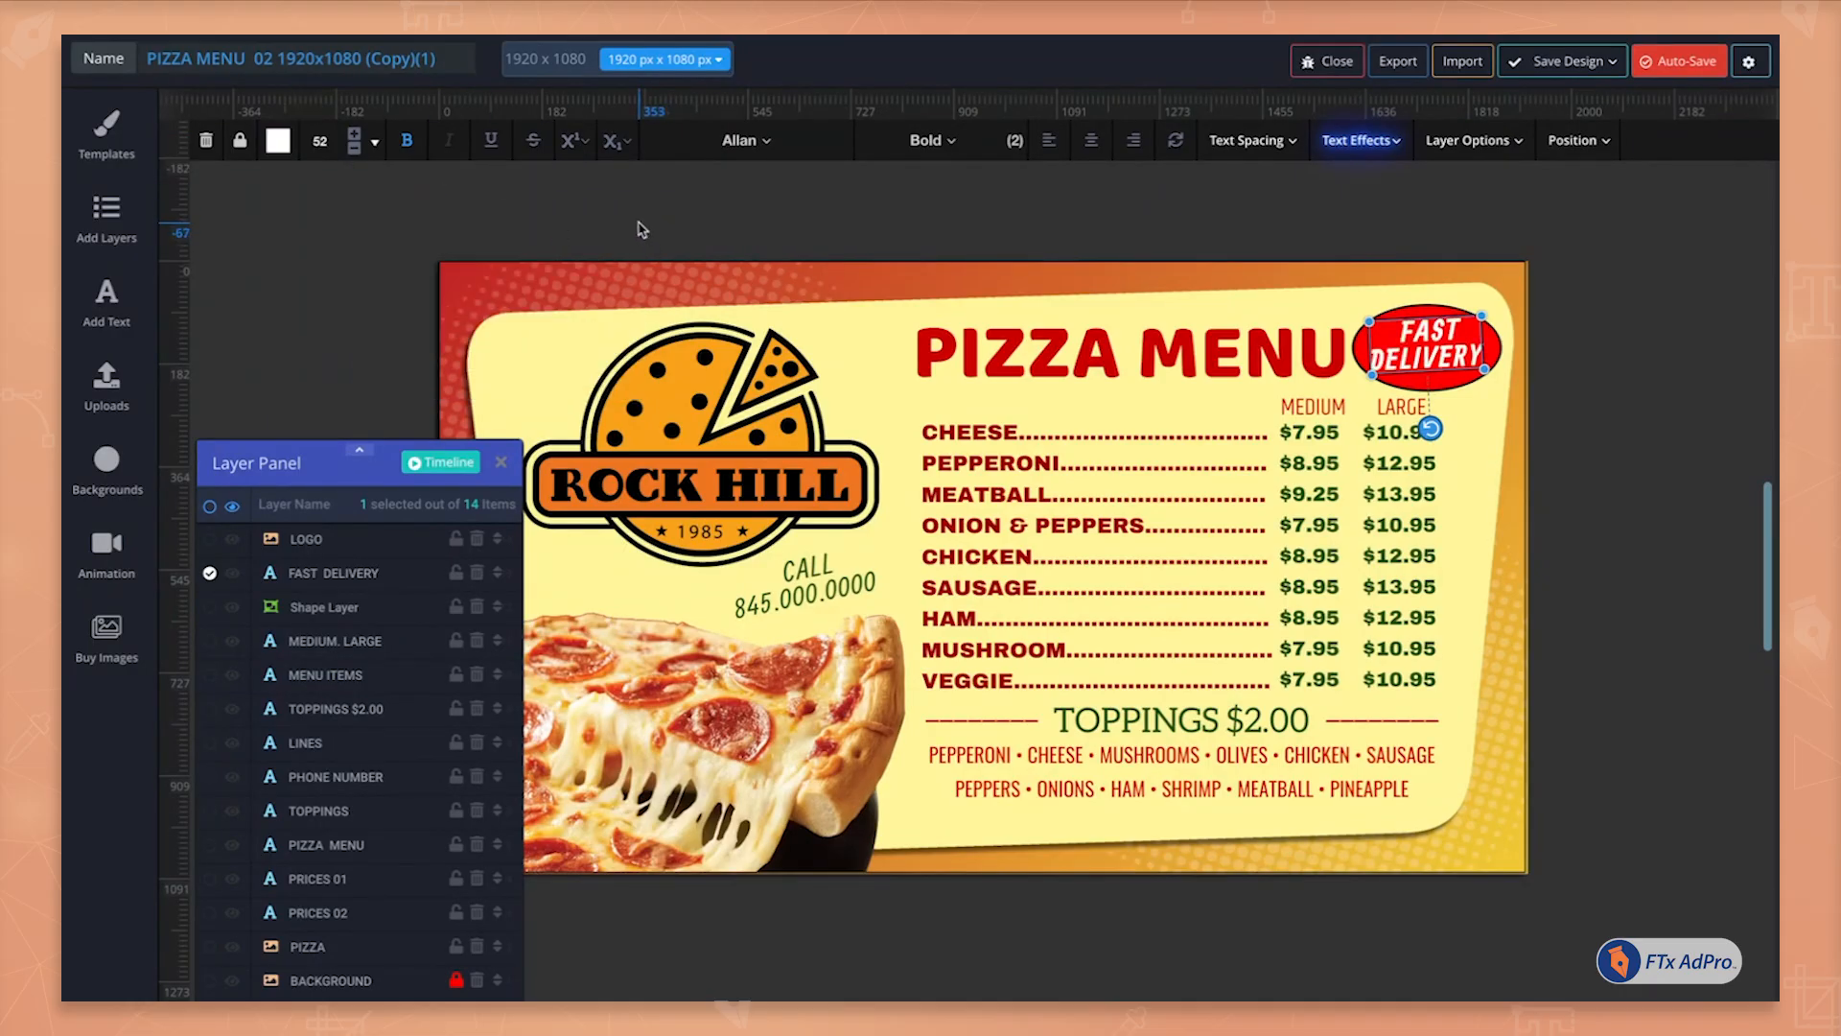
left_click(642, 230)
Import the image pizza logo.png from the logos folder and position it over the existing Rock Hill logo
left_click(1462, 69)
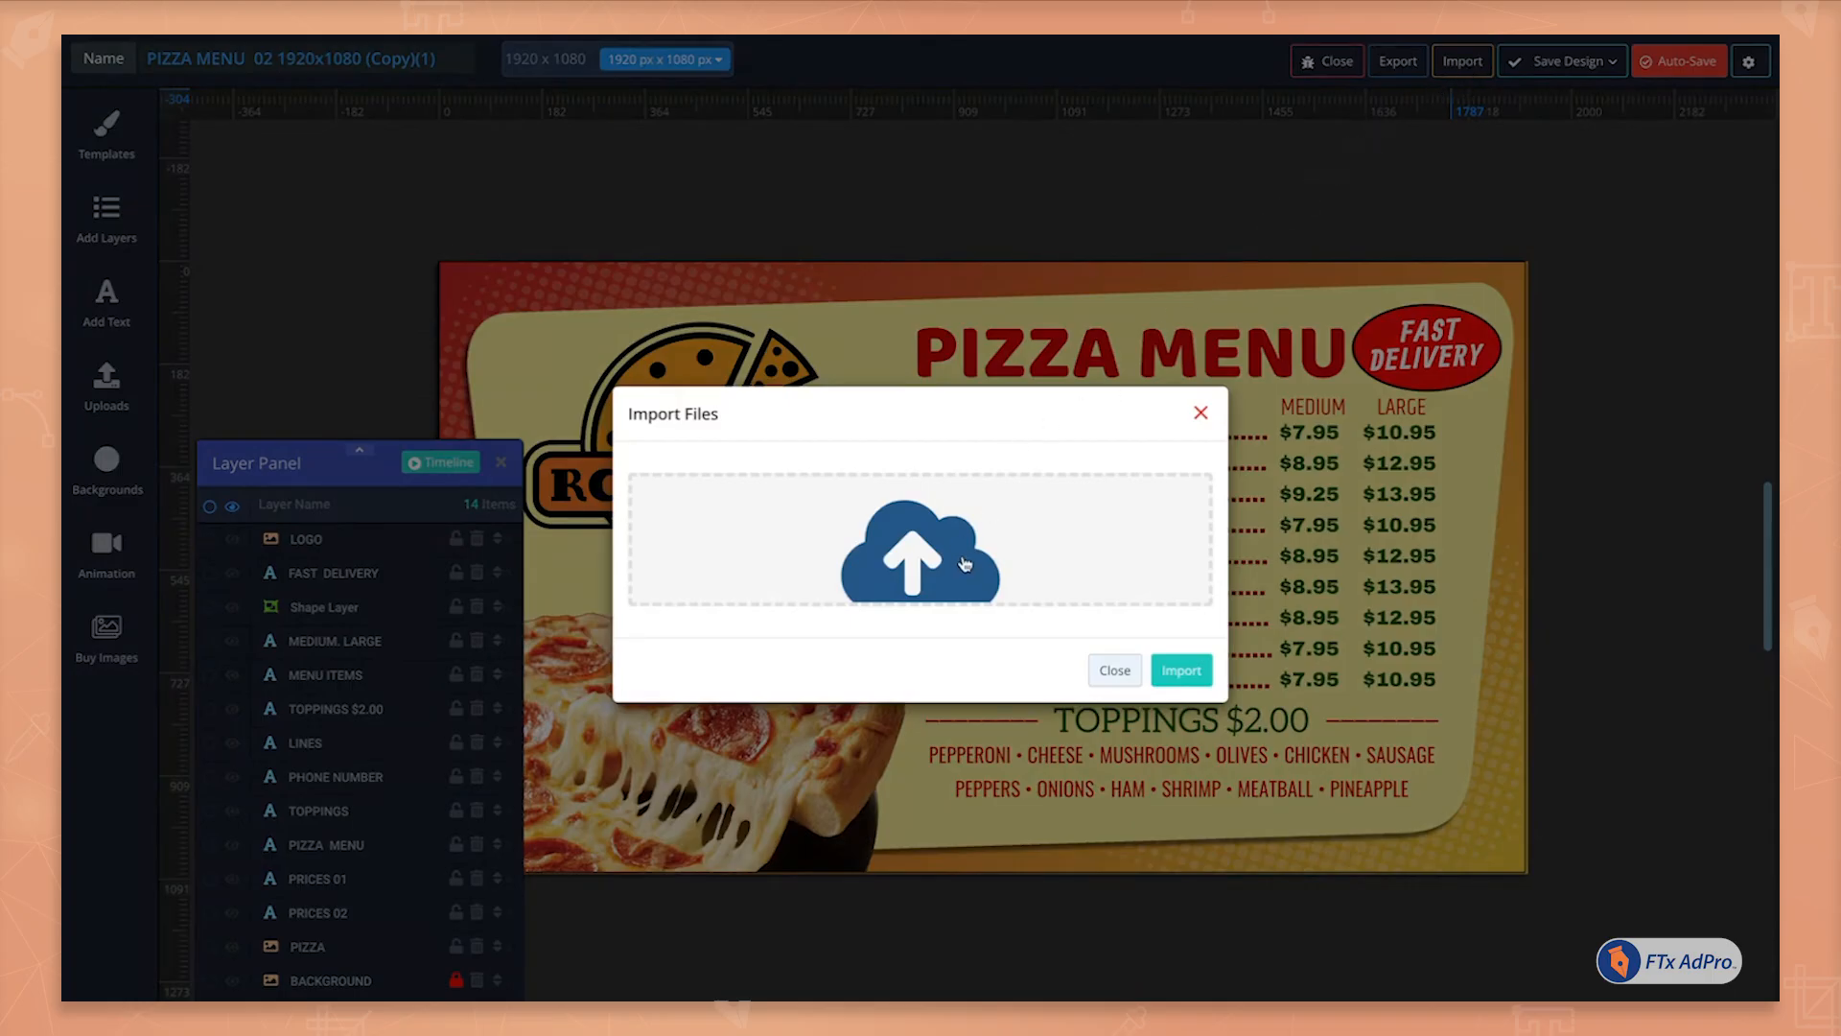
left_click(965, 564)
left_click(739, 472)
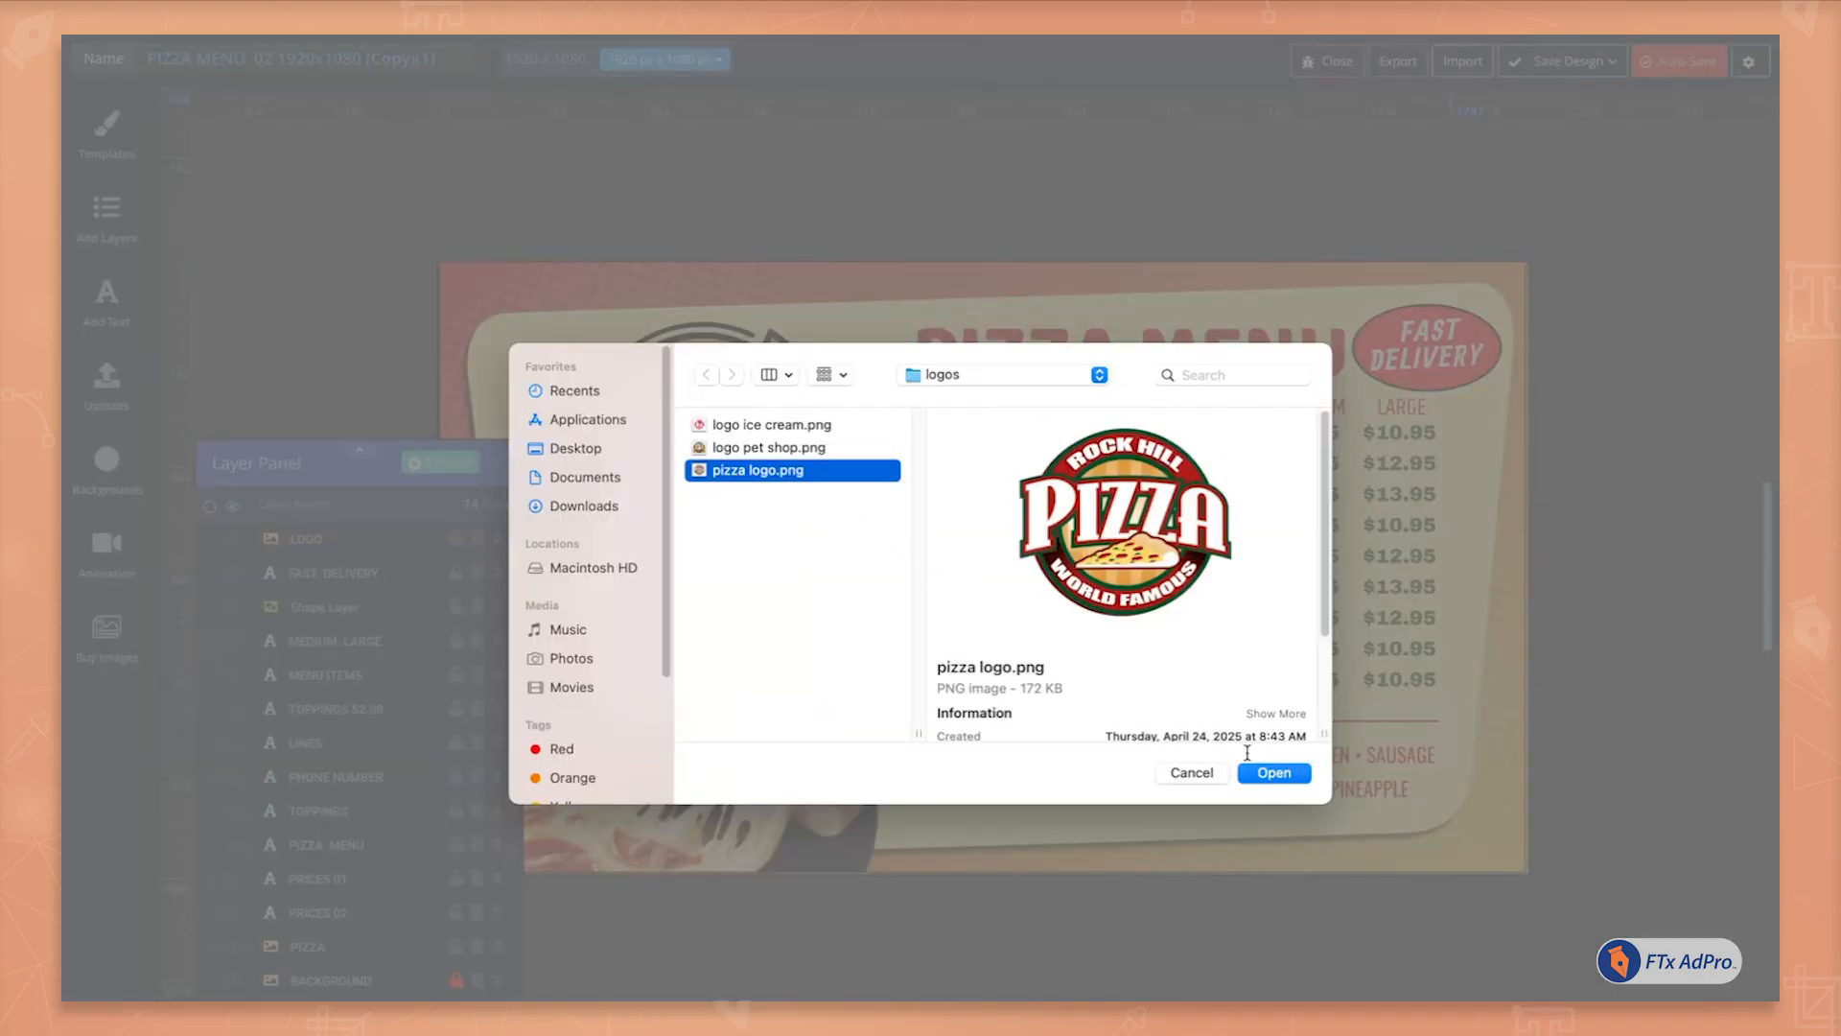
left_click(1296, 776)
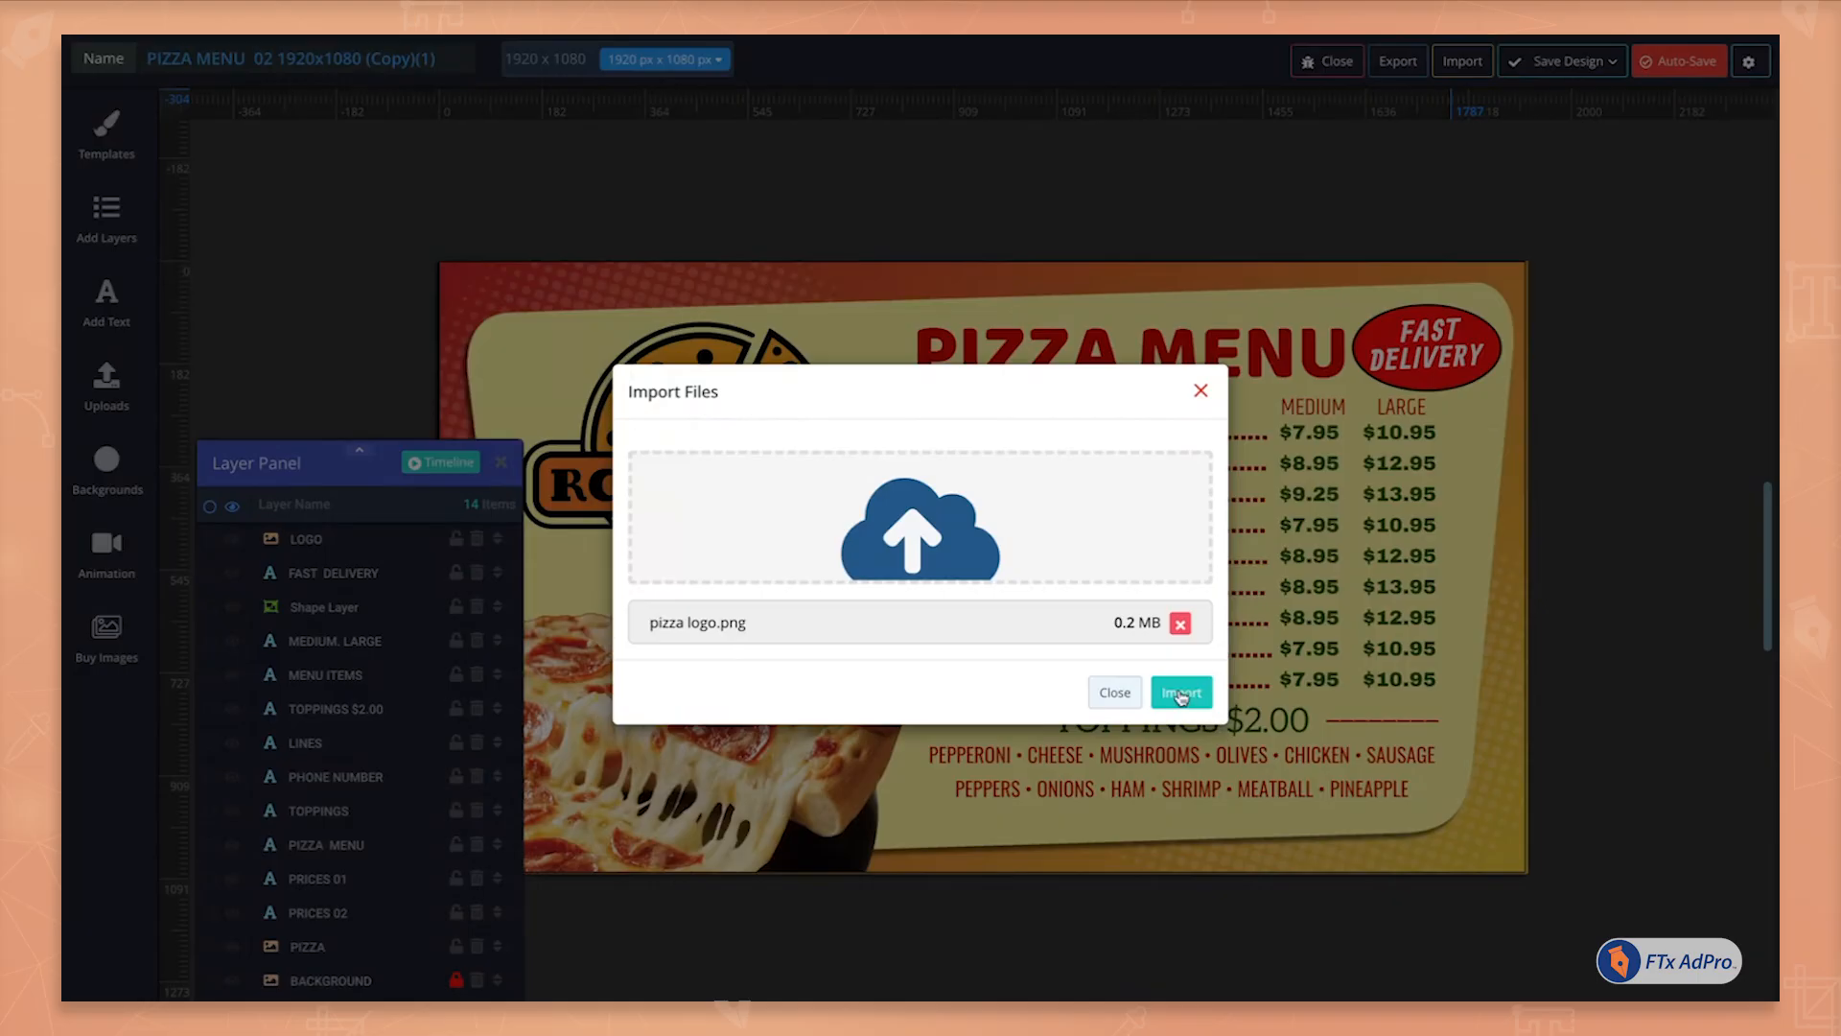
left_click(1179, 692)
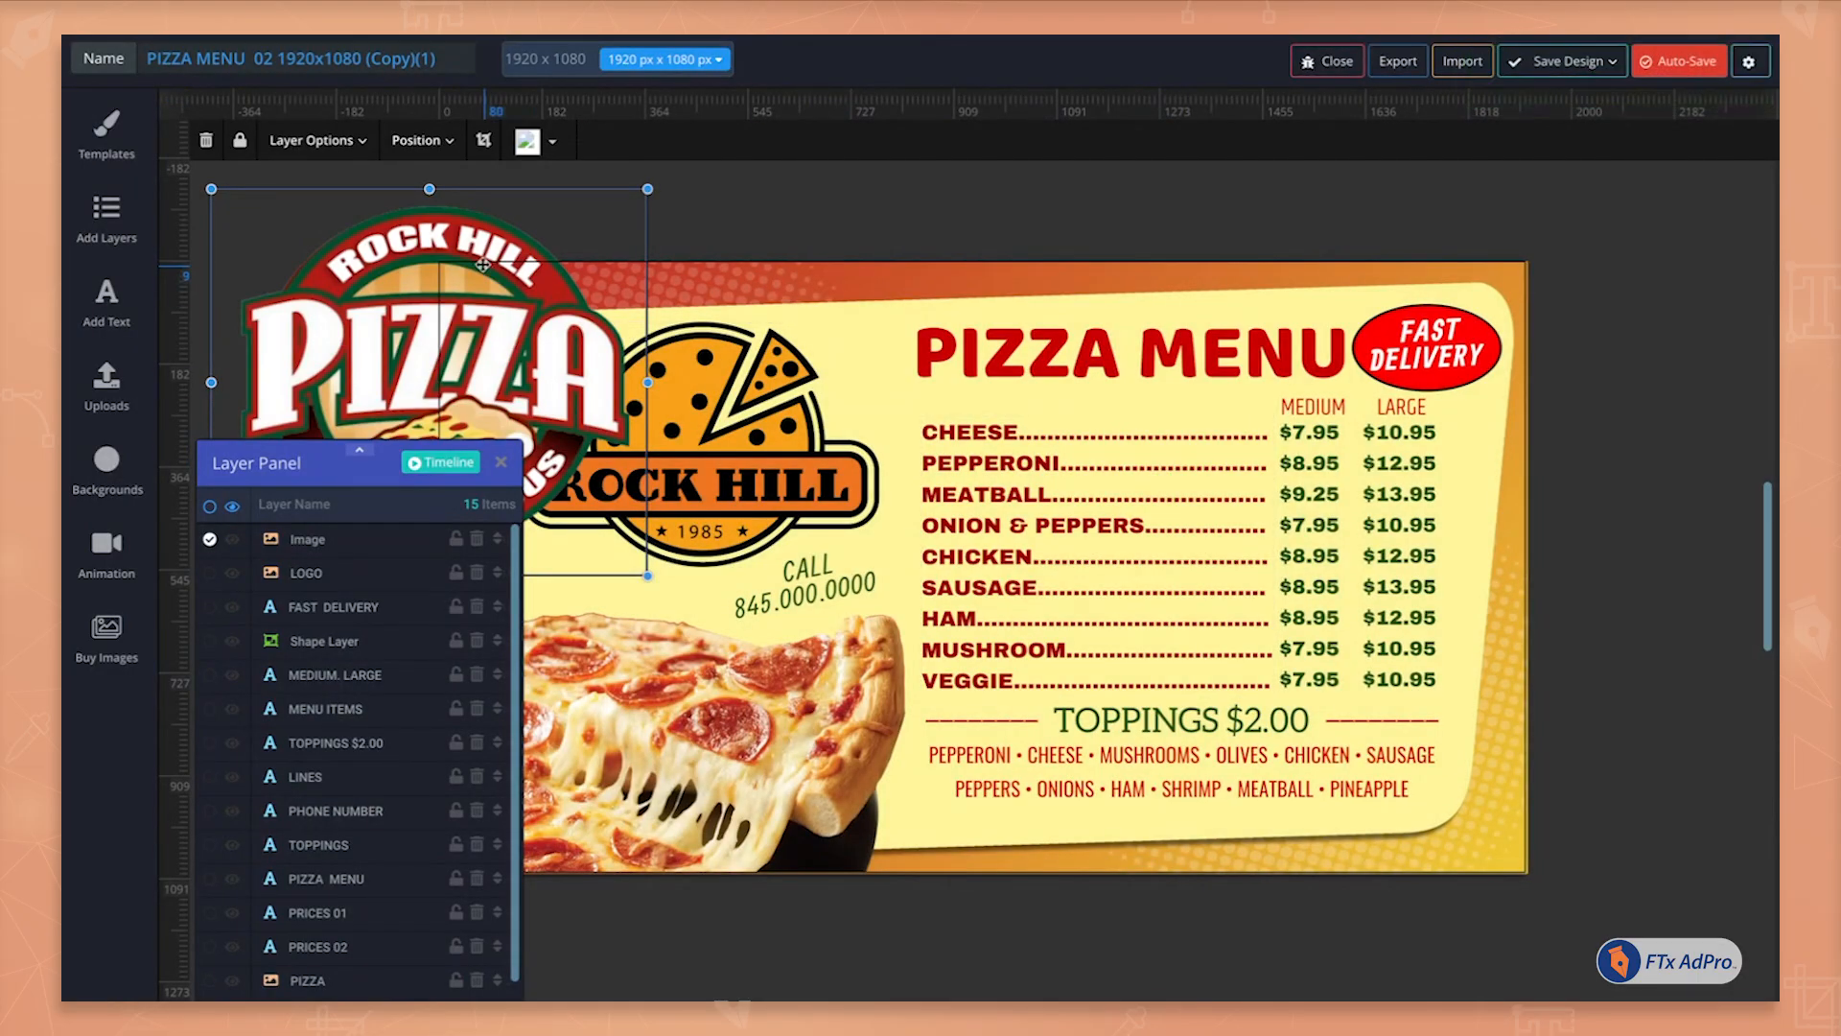
left_click_drag(484, 265, 802, 395)
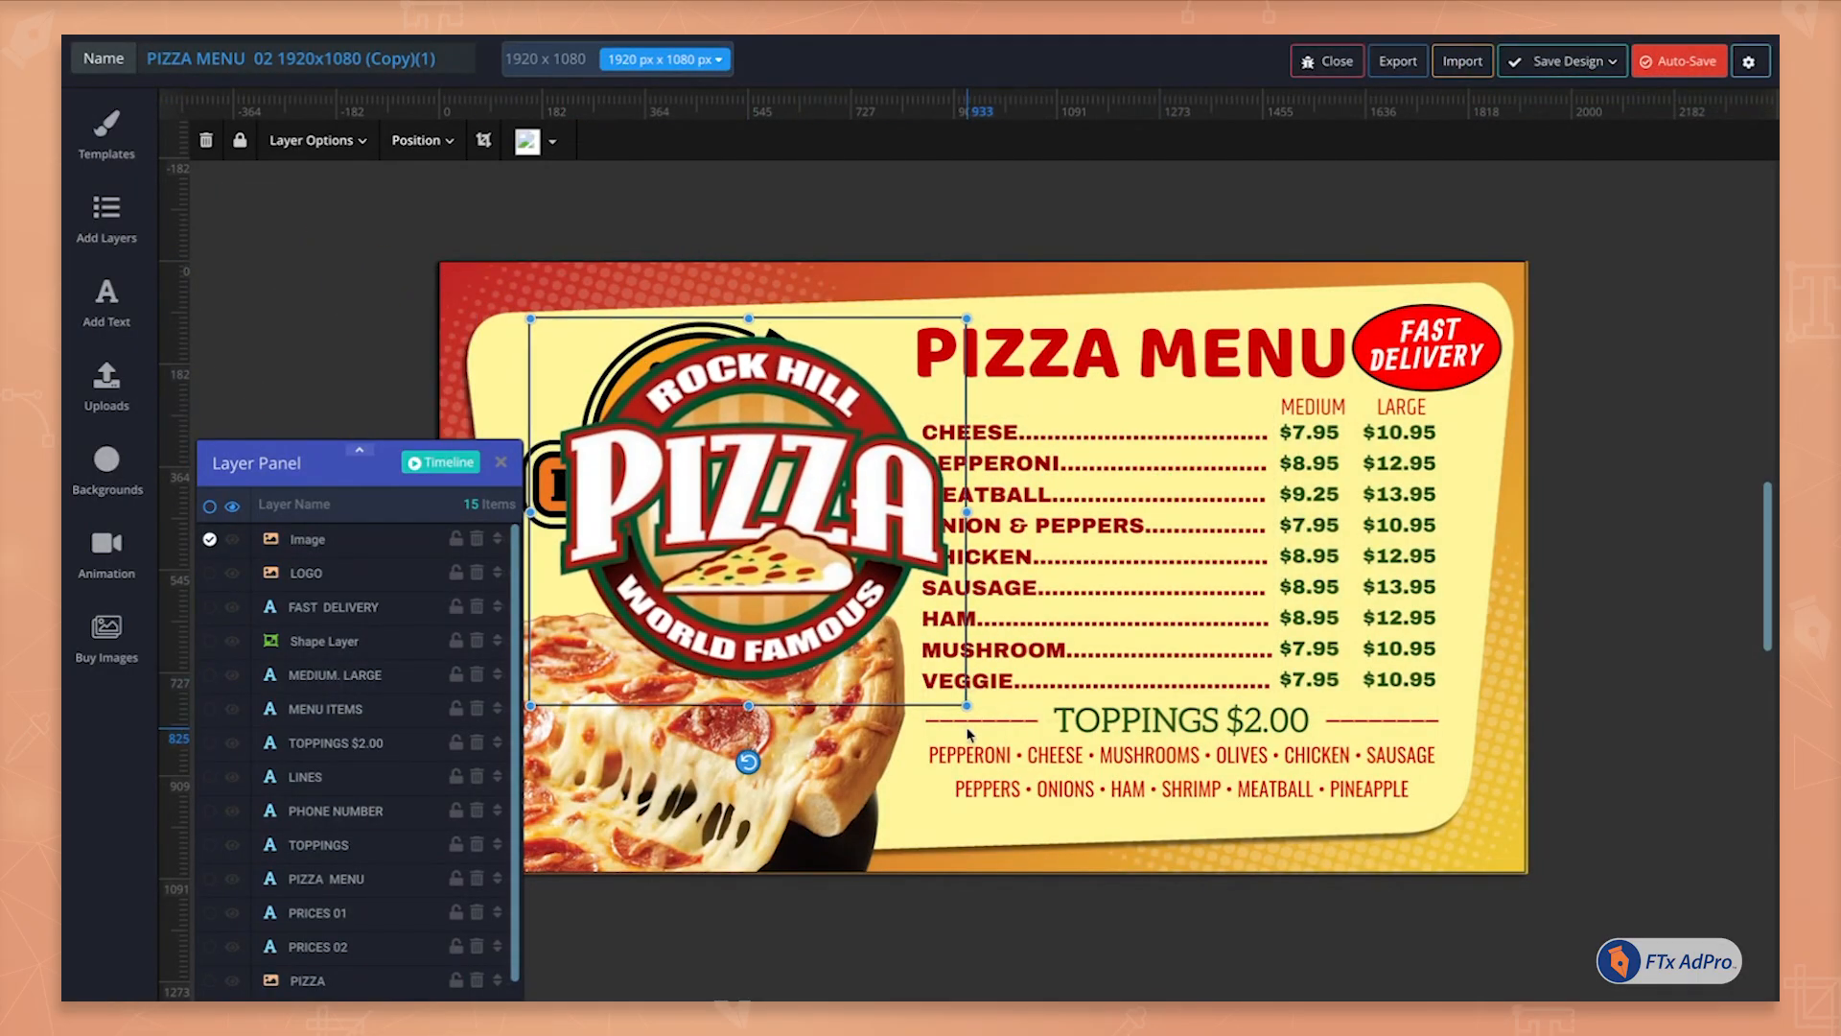
Shrink the imported logo, hide the old LOGO layer, and position the new logo above the pizza slice
left_click_drag(969, 707, 860, 609)
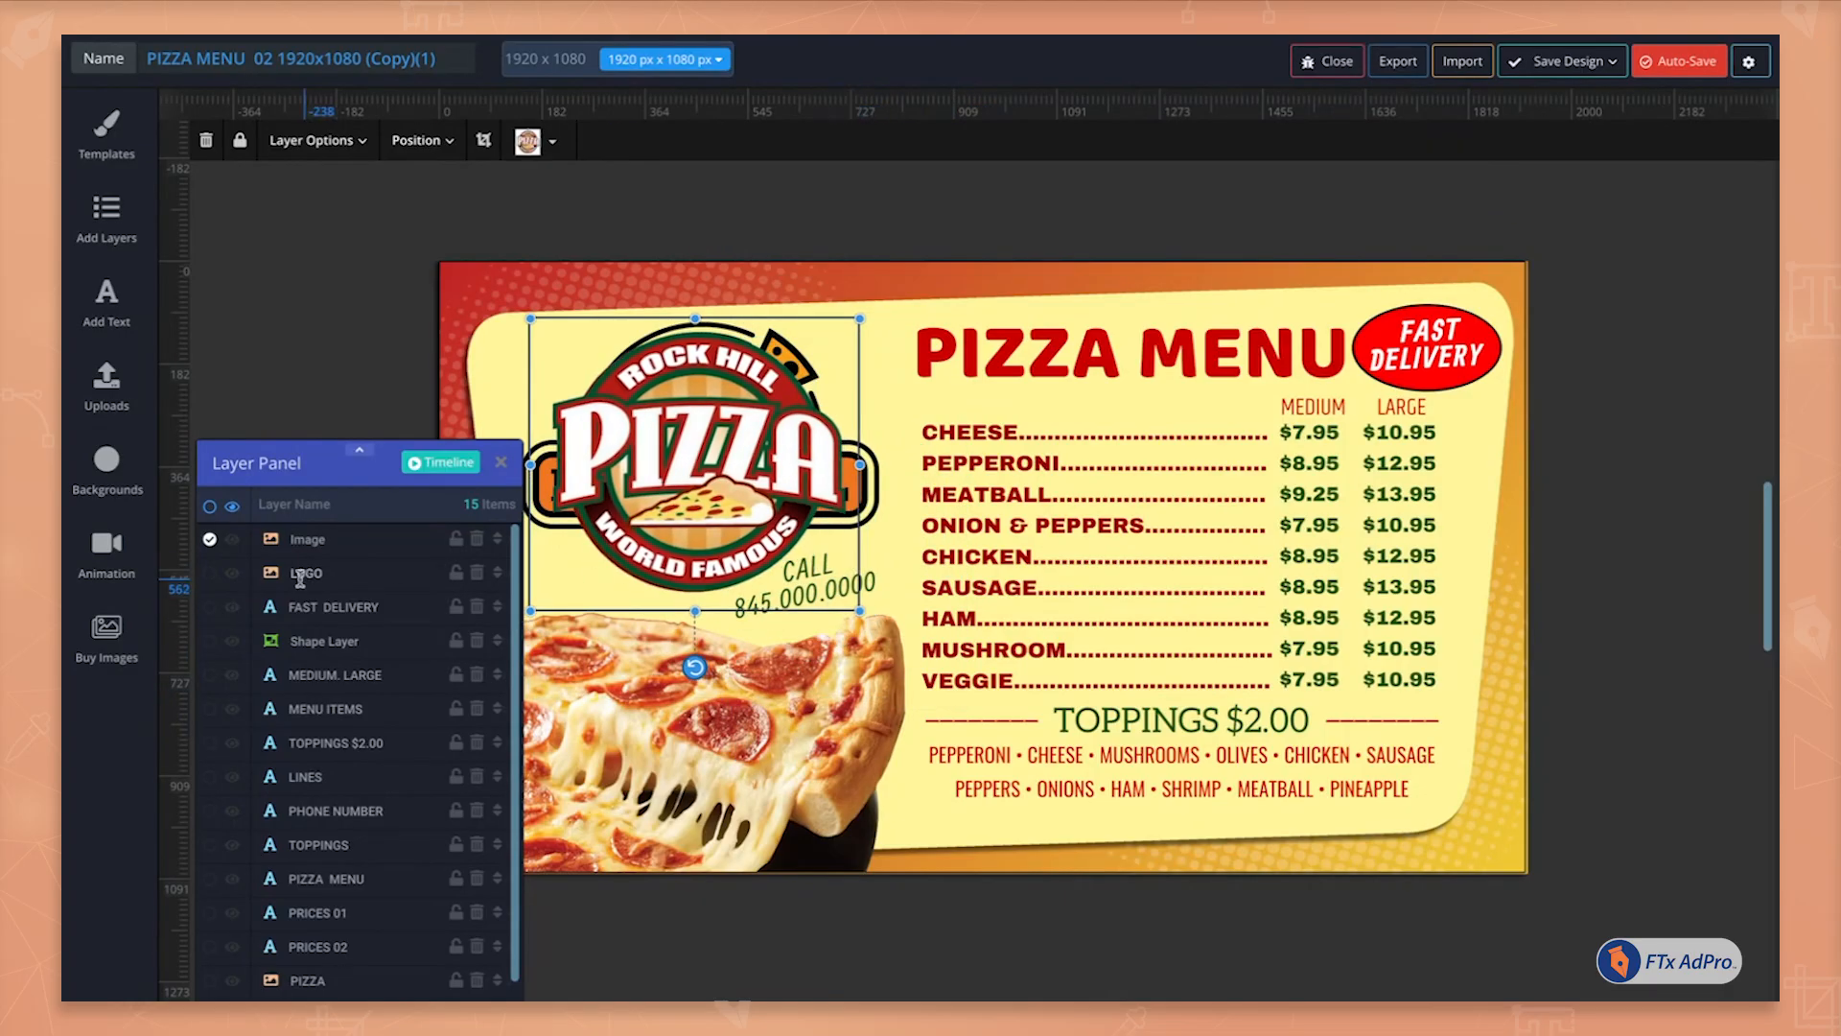
left_click(233, 574)
left_click_drag(695, 464, 680, 461)
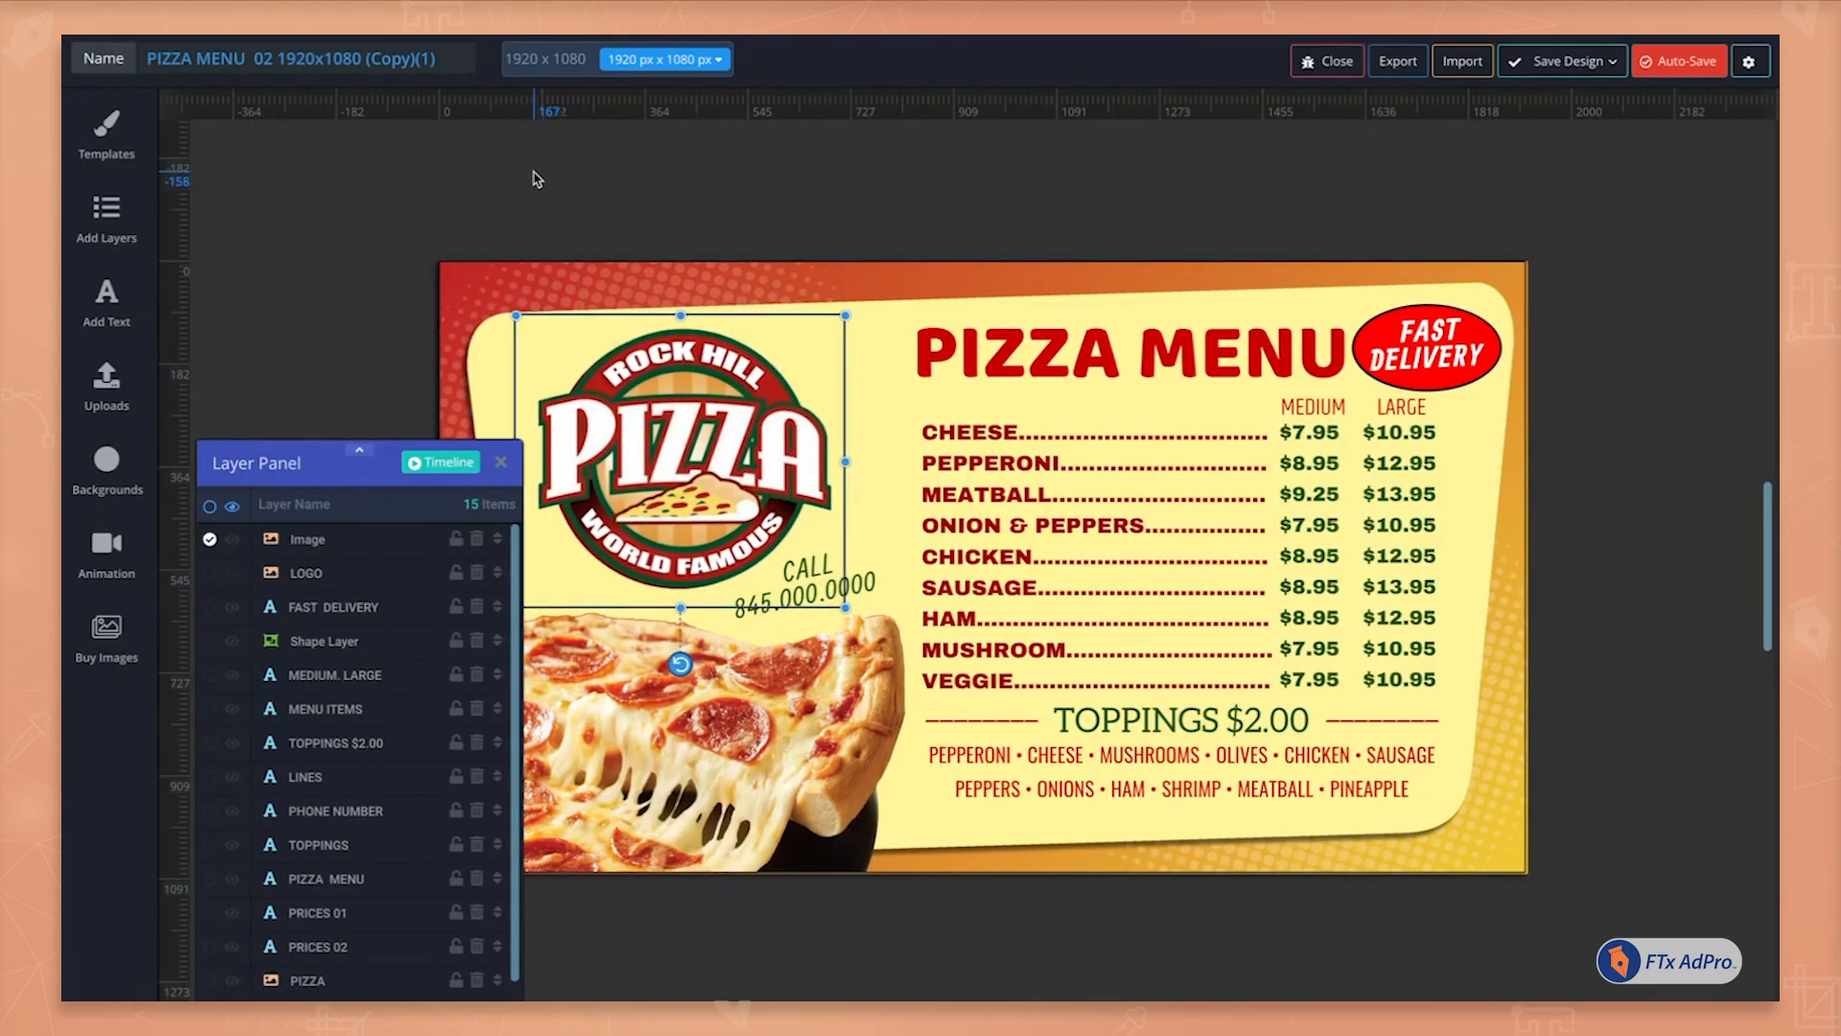
left_click(534, 178)
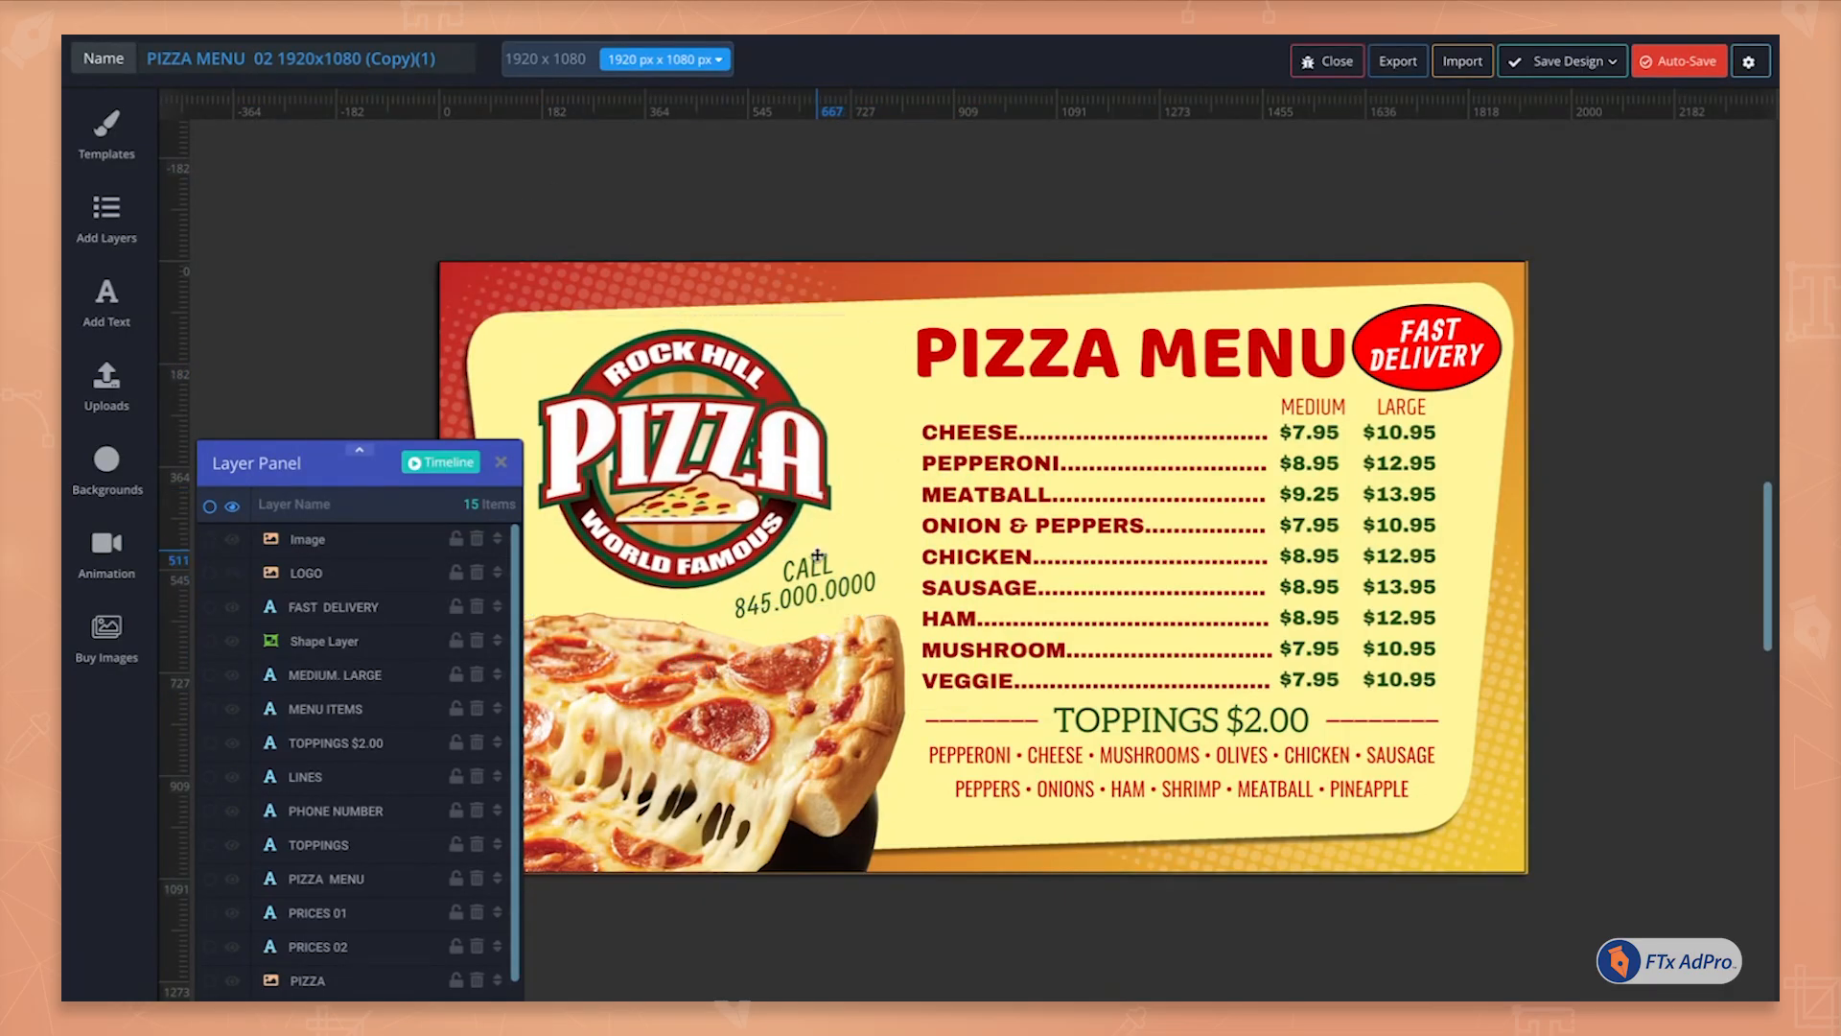
Edit the digits of the phone number in the CALL text beside the logo
left_click(813, 596)
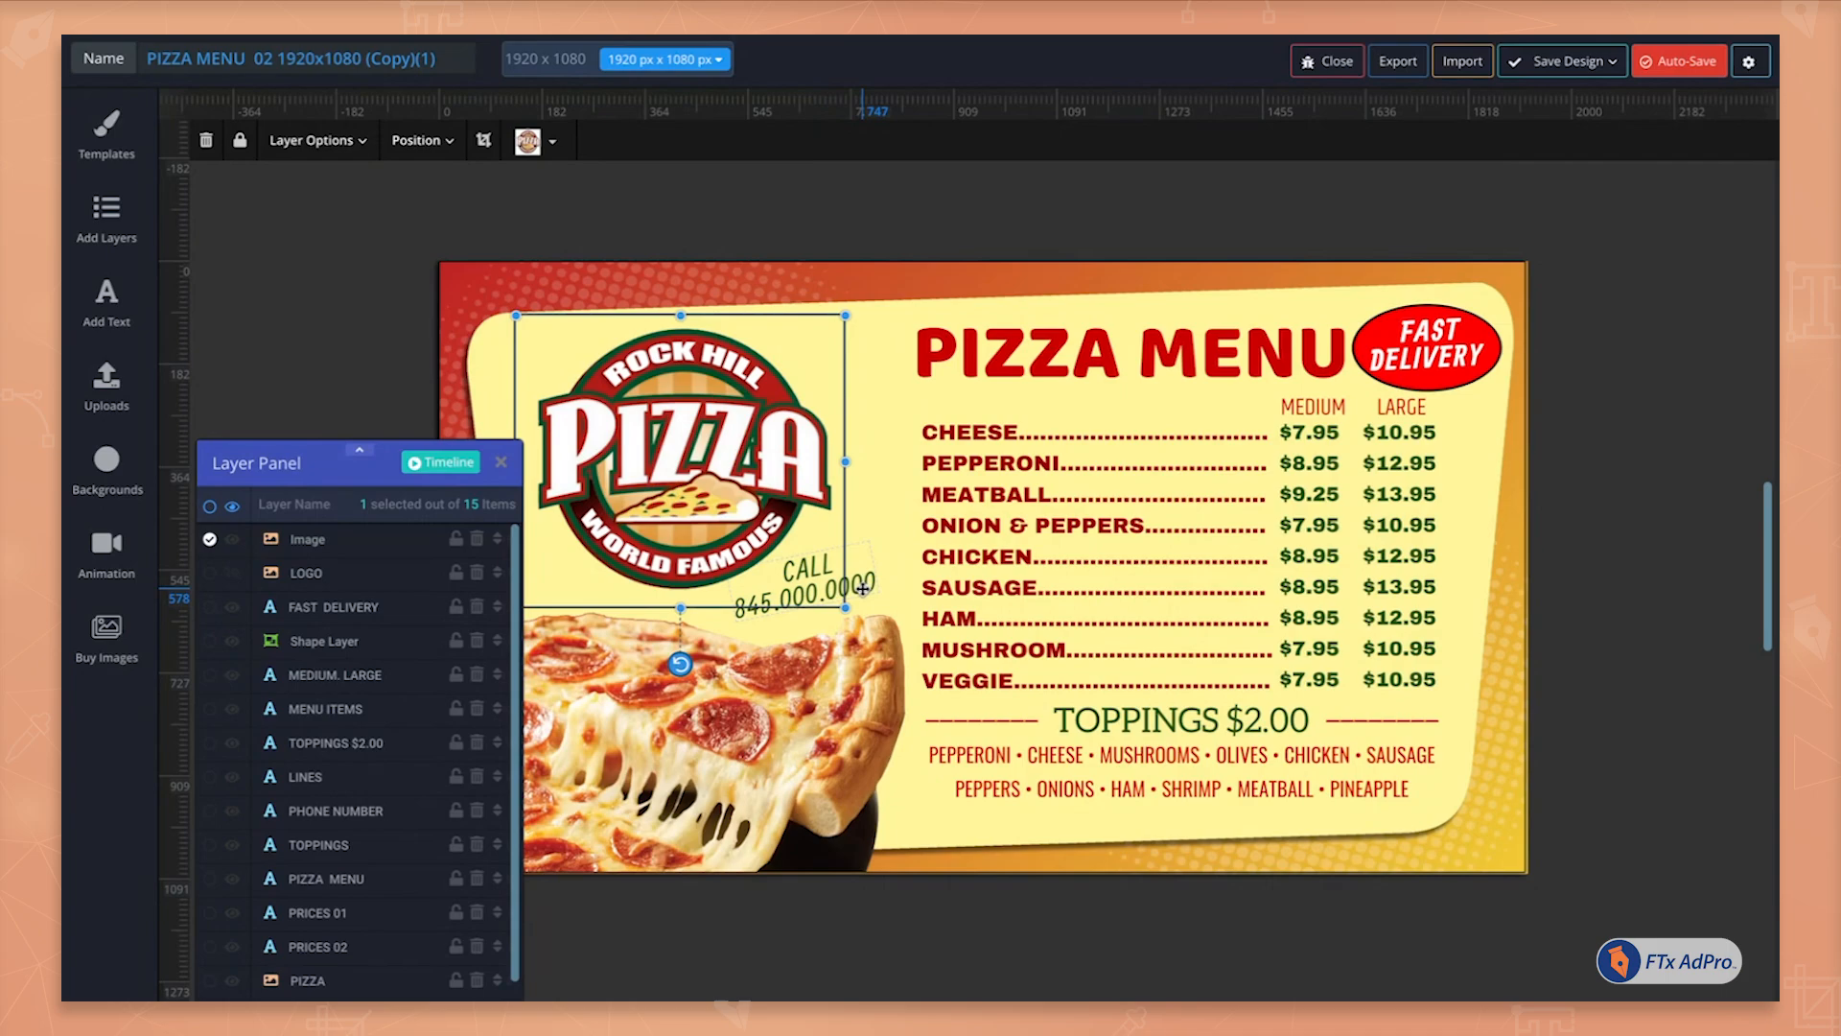
left_click(862, 588)
double_click(789, 602)
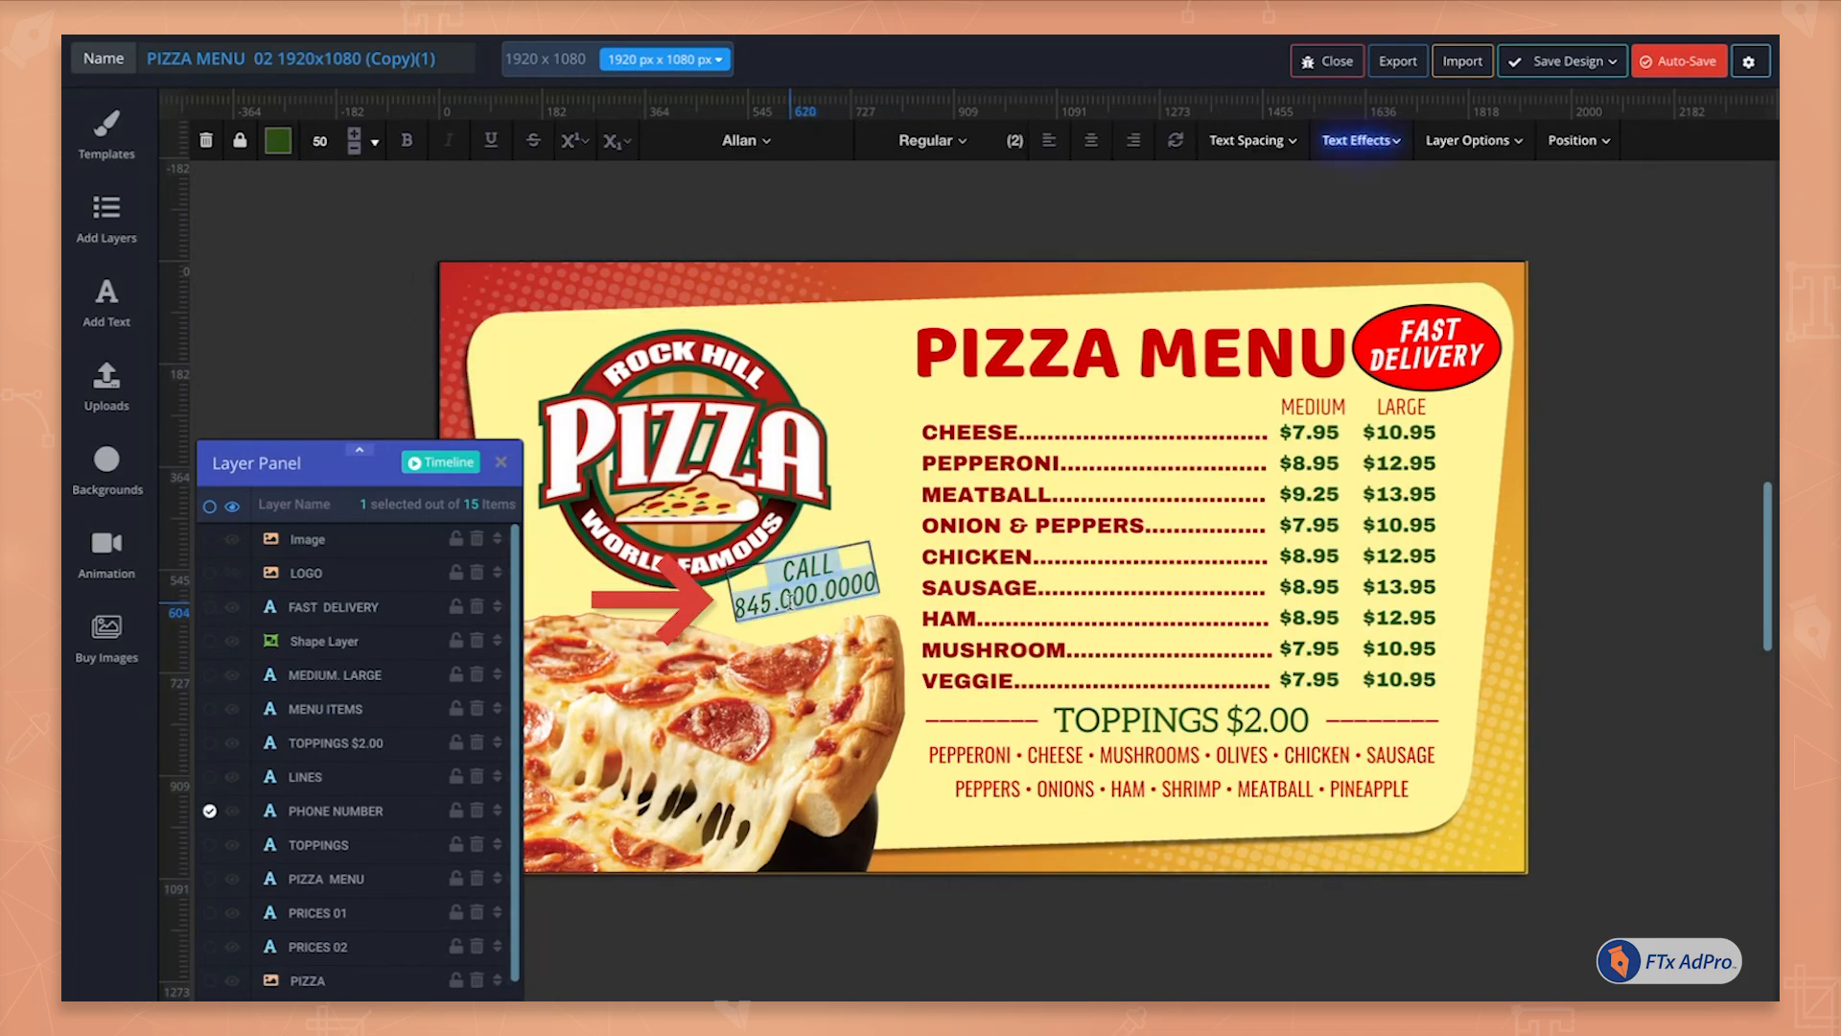
left_click_drag(778, 600, 801, 595)
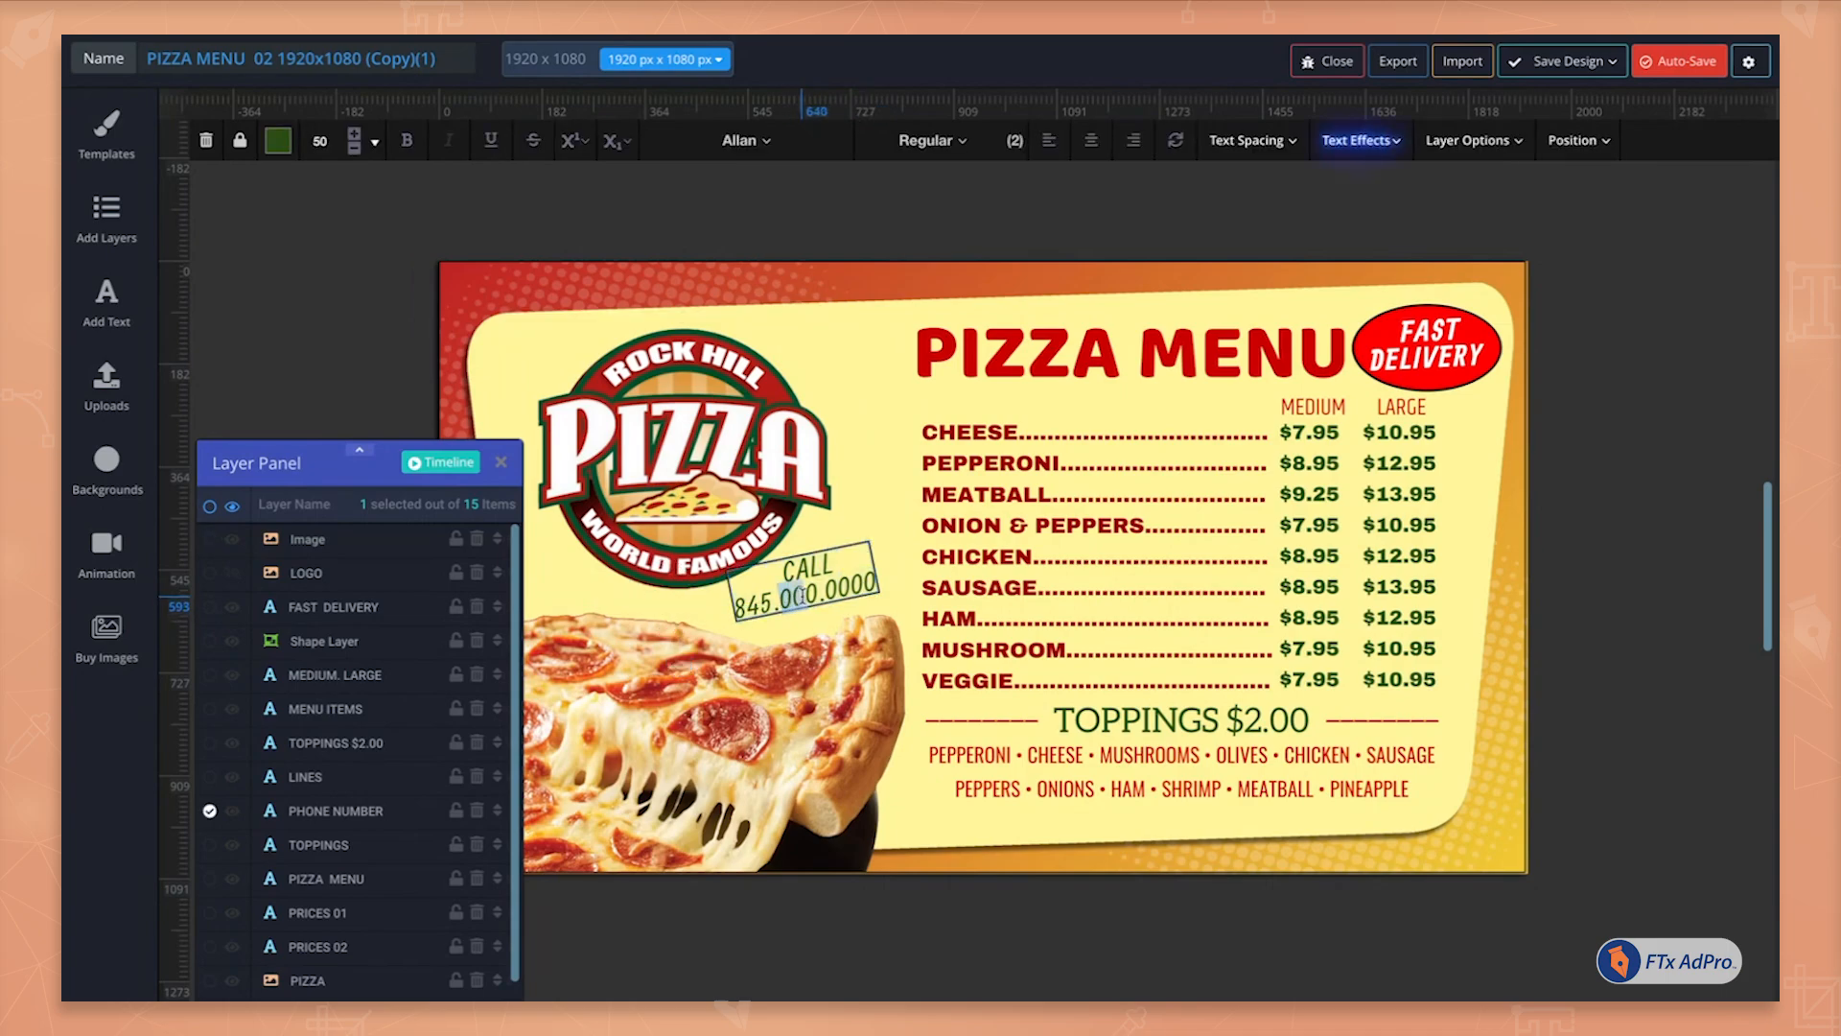
type("120.")
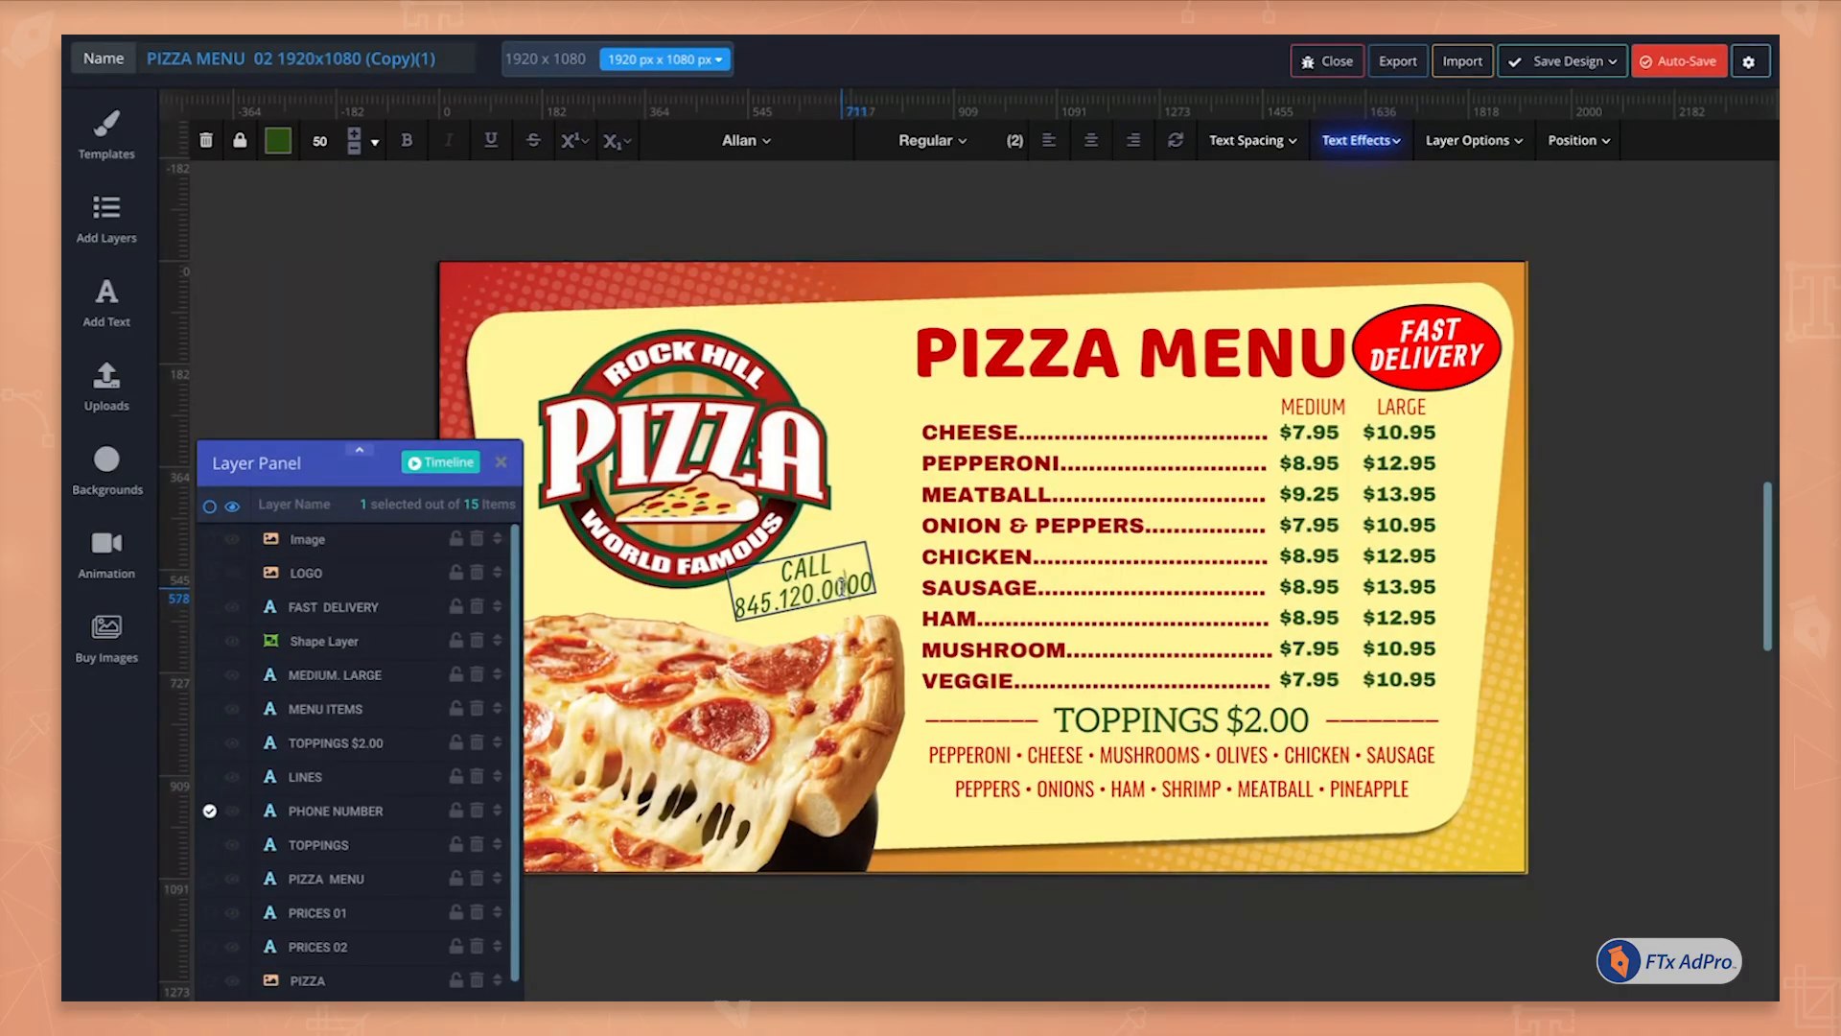
type("3")
Change the LARGE prices of CHEESE and ONION & PEPPERS to $12.95
left_click(1409, 436)
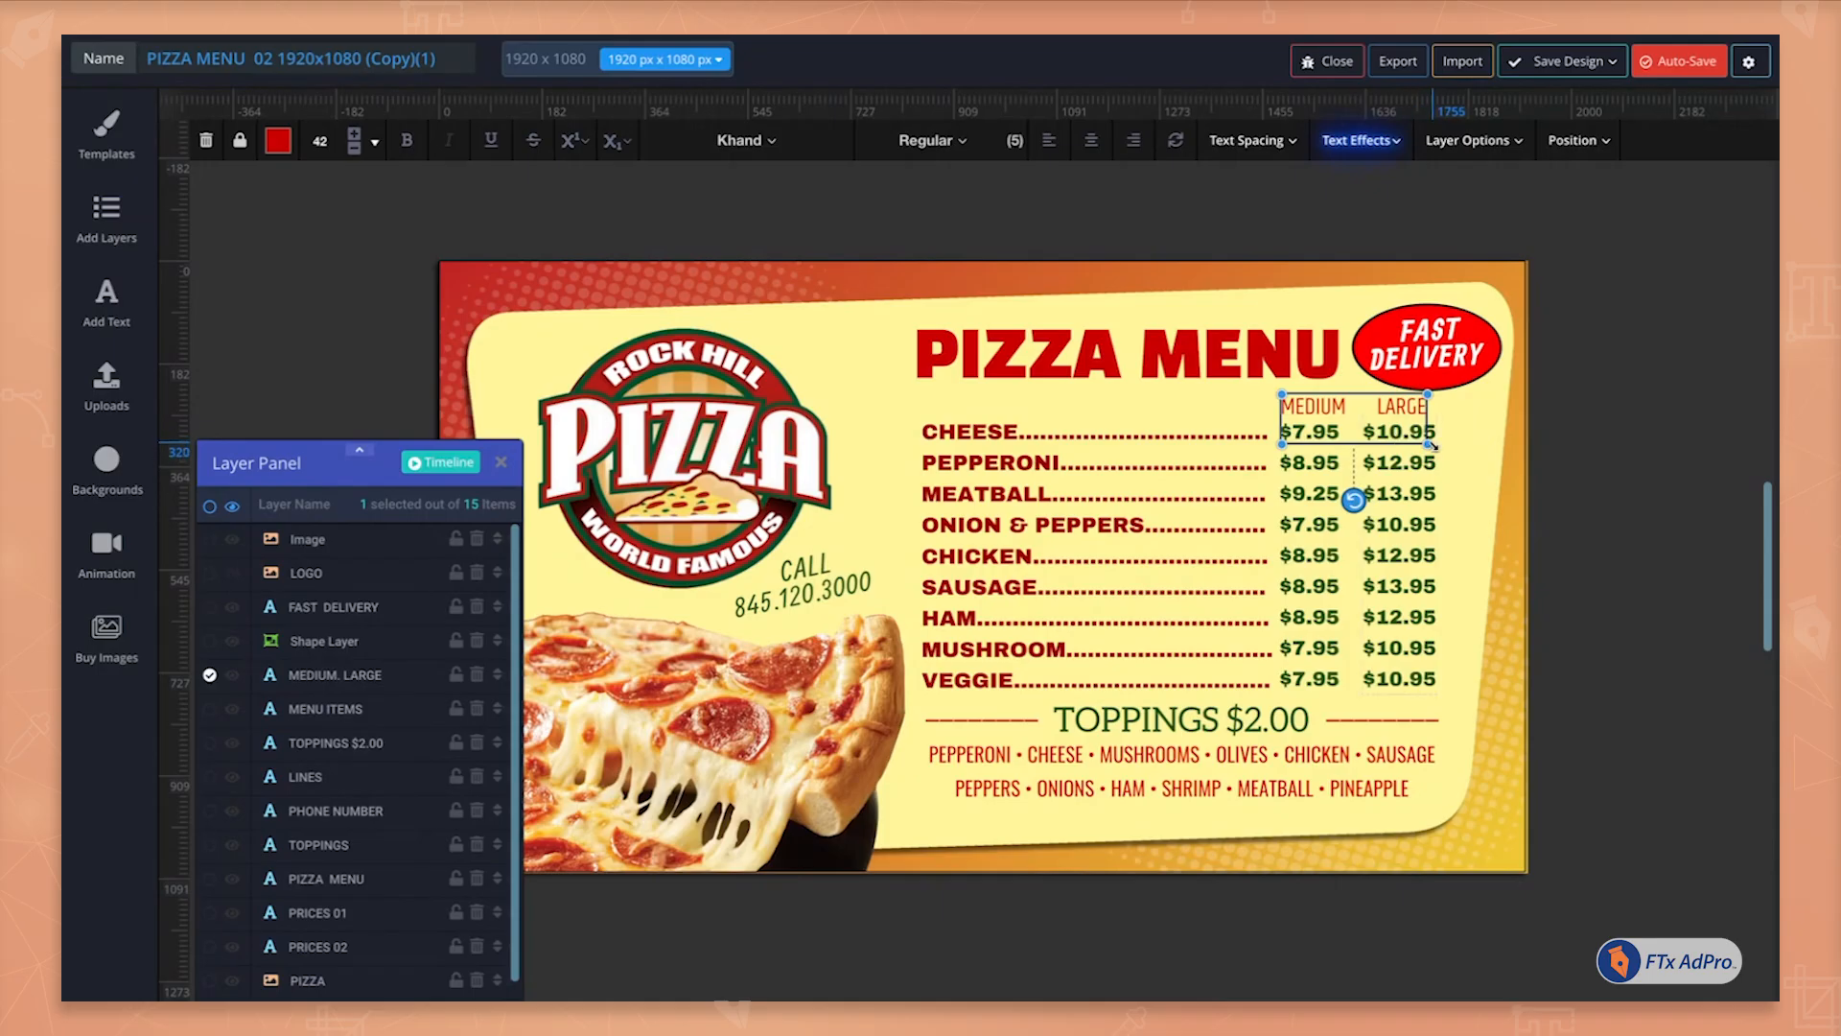
left_click(1425, 468)
double_click(1425, 466)
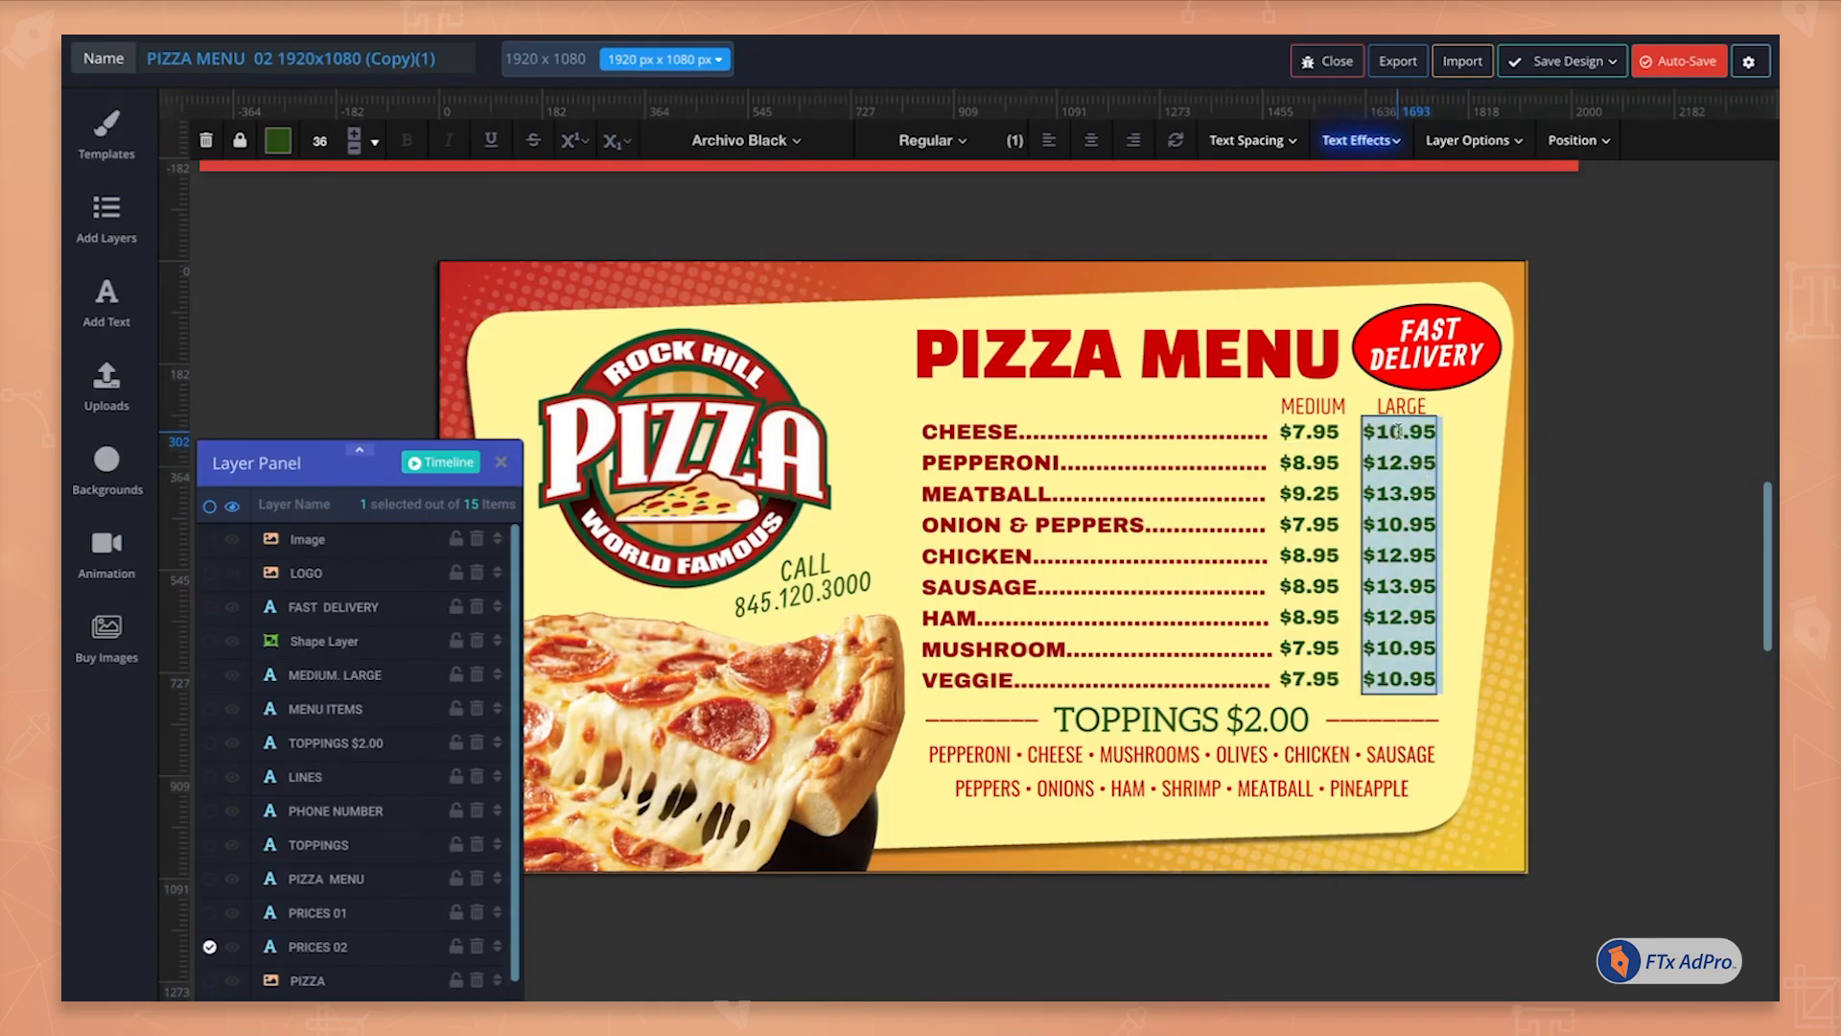
left_click(1405, 432)
key("BackSpace")
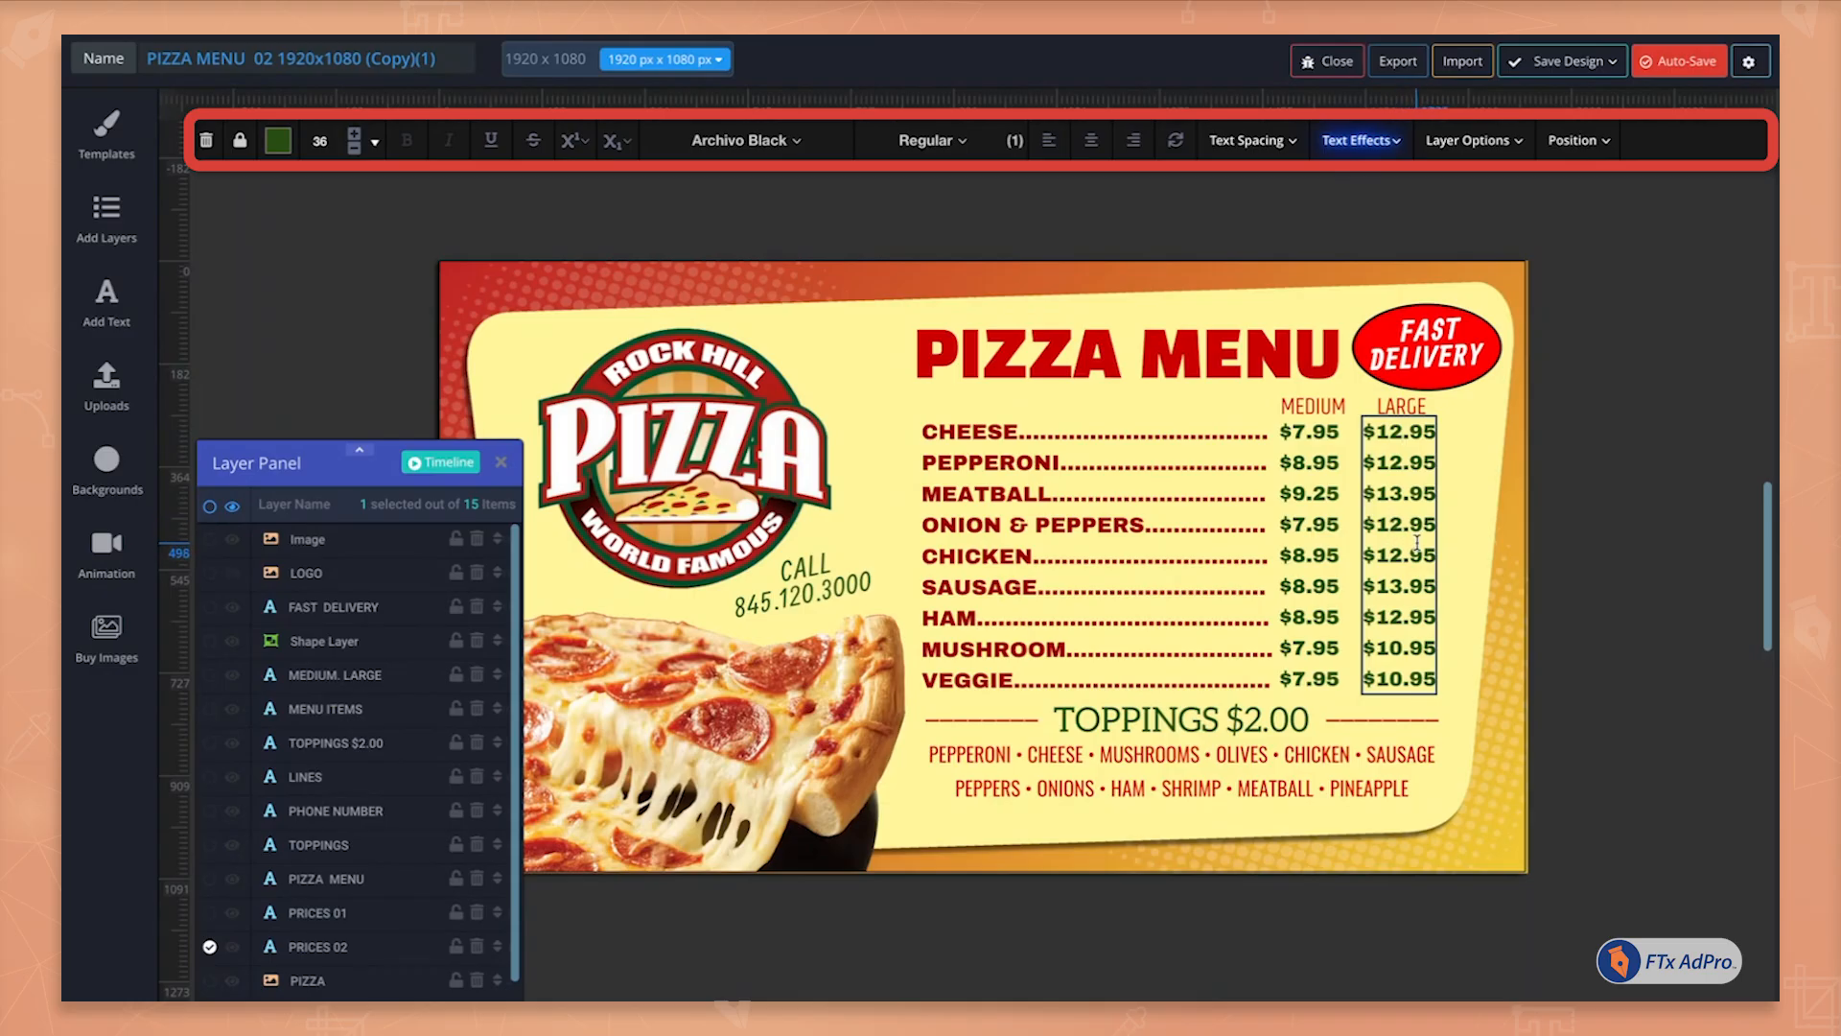
Change the MEDIUM price of MEATBALL to $9.95 and deselect the text
left_click(1319, 492)
double_click(1320, 492)
left_click(1323, 494)
key("BackSpace")
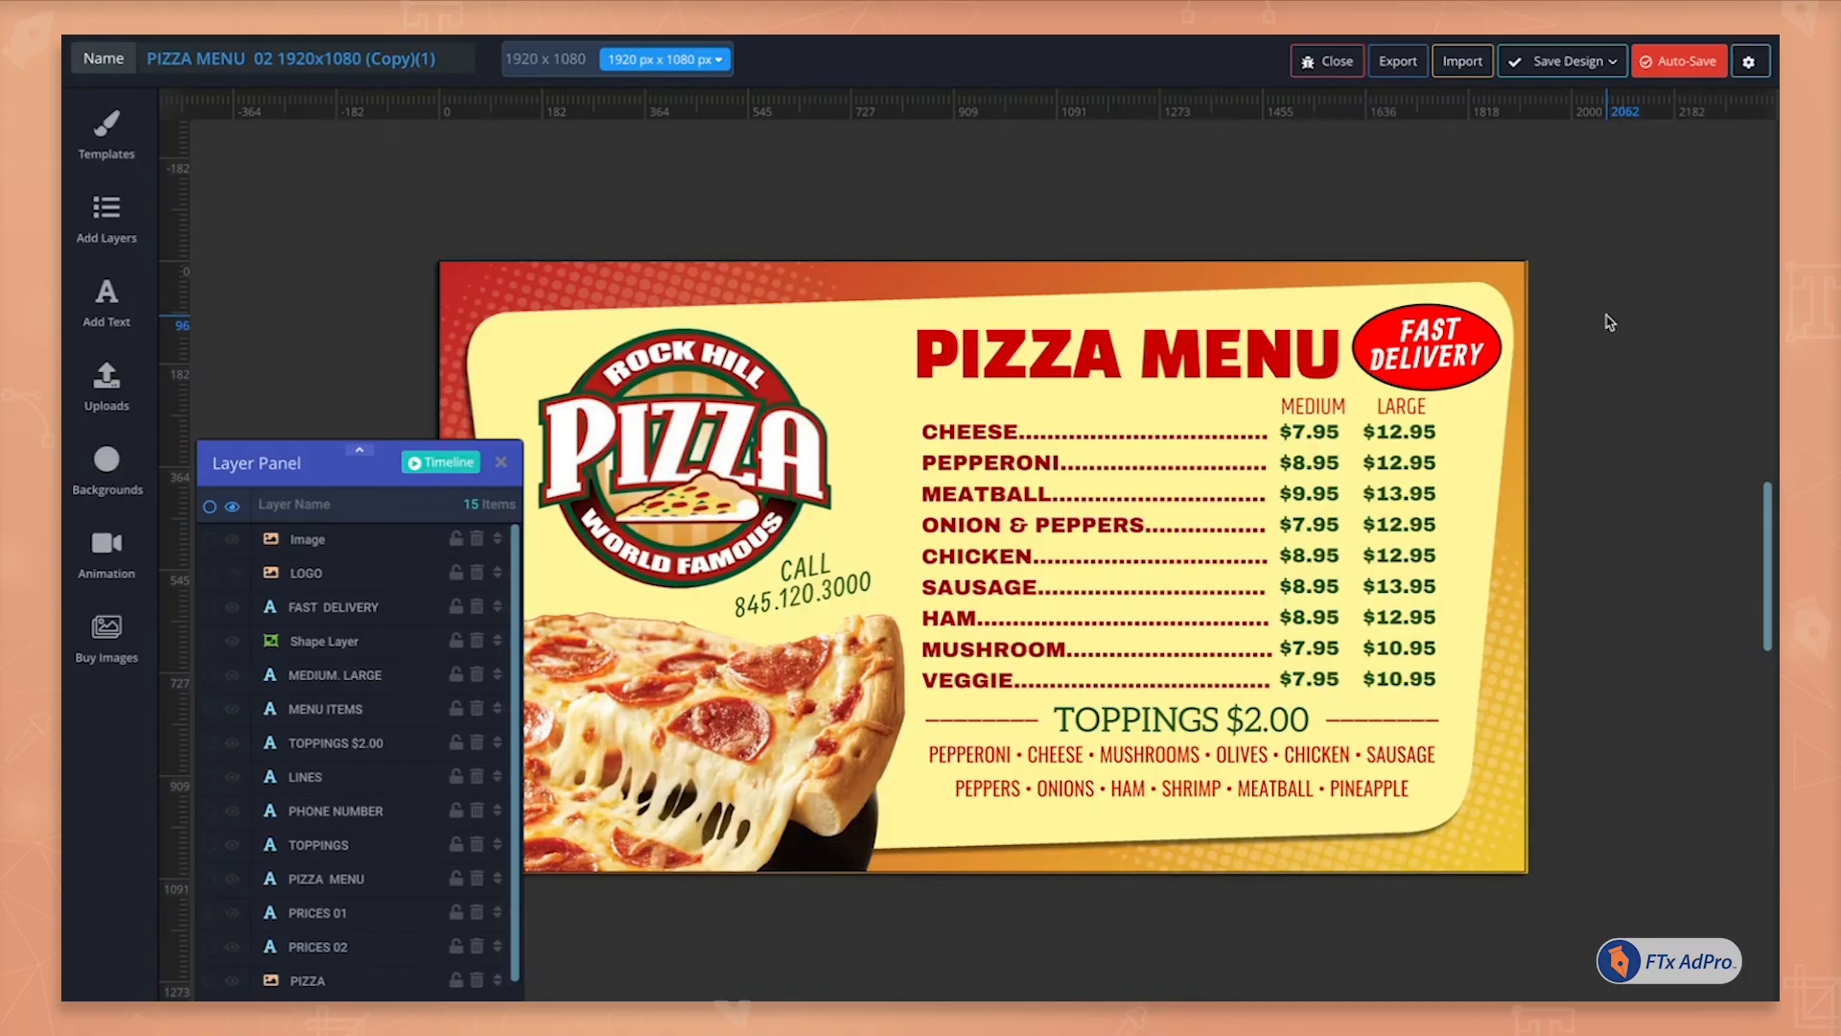
left_click(330, 307)
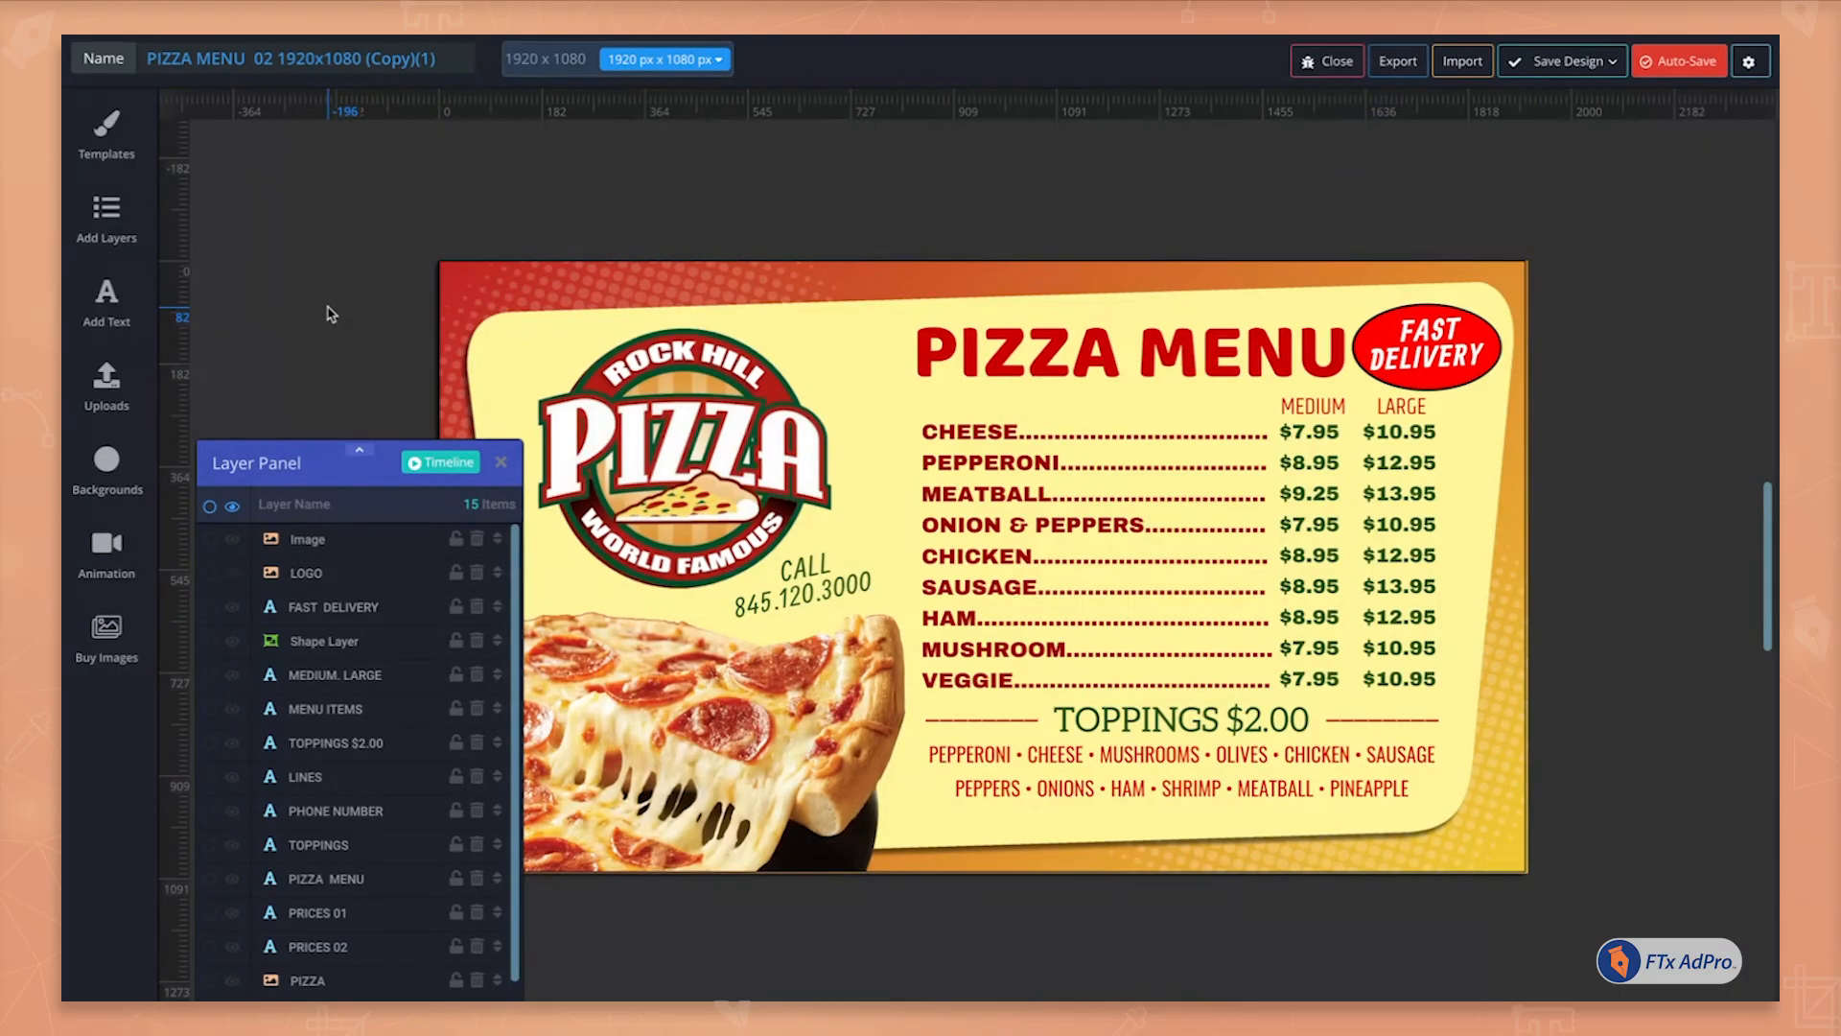
Set the PIZZA MENU heading's font to Black Han Sans and shrink it to clear the FAST DELIVERY oval
left_click(1256, 343)
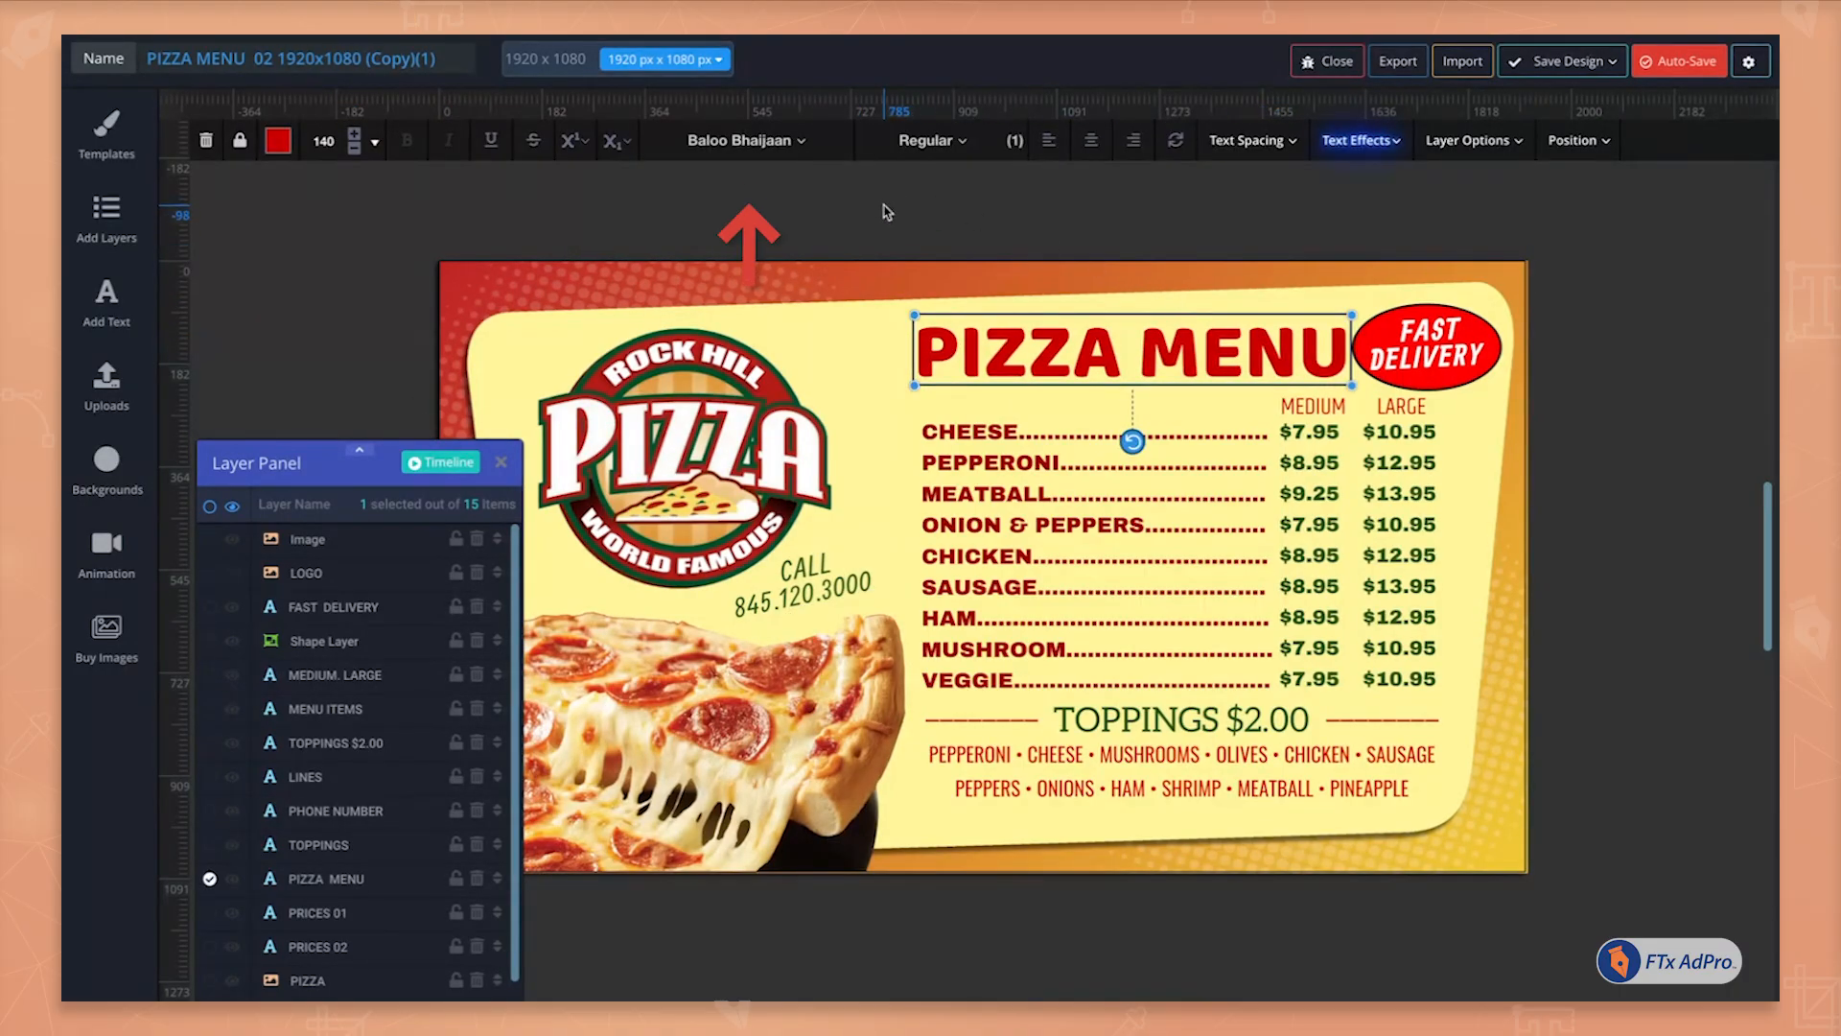
left_click(797, 144)
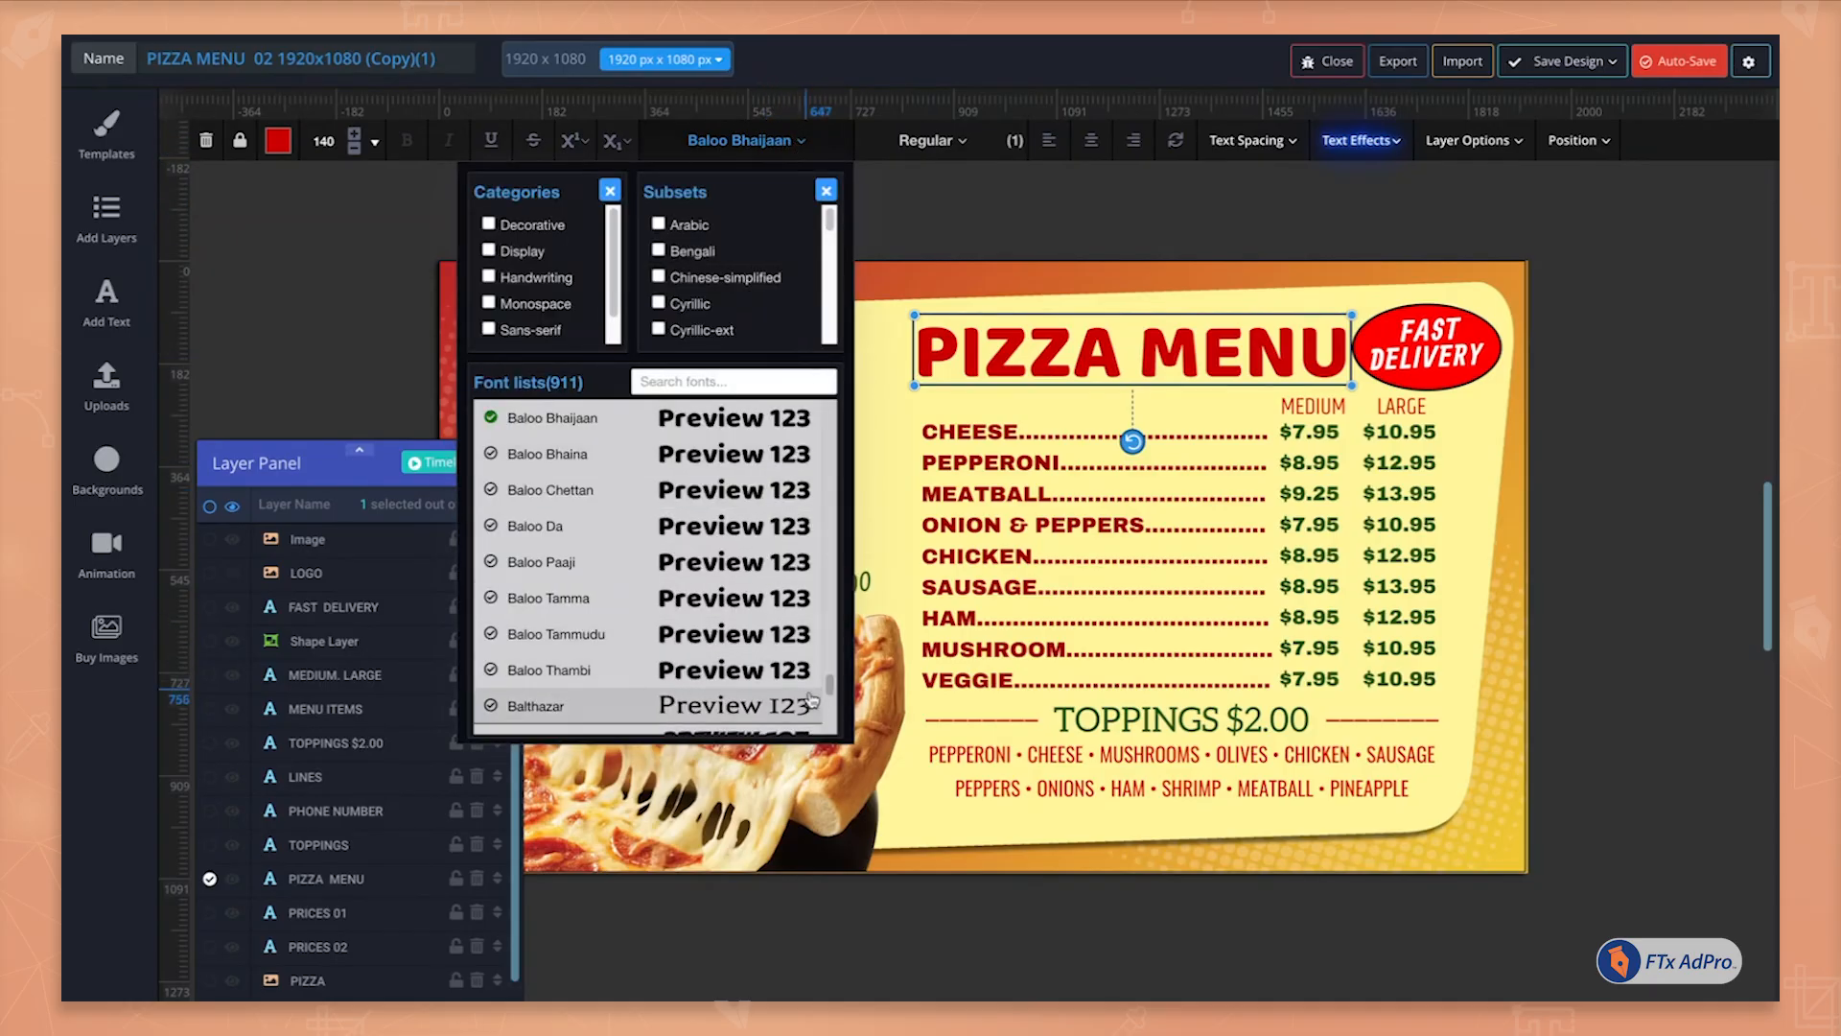
scroll(831, 691, "down", 1)
scroll(830, 712, "down", 7)
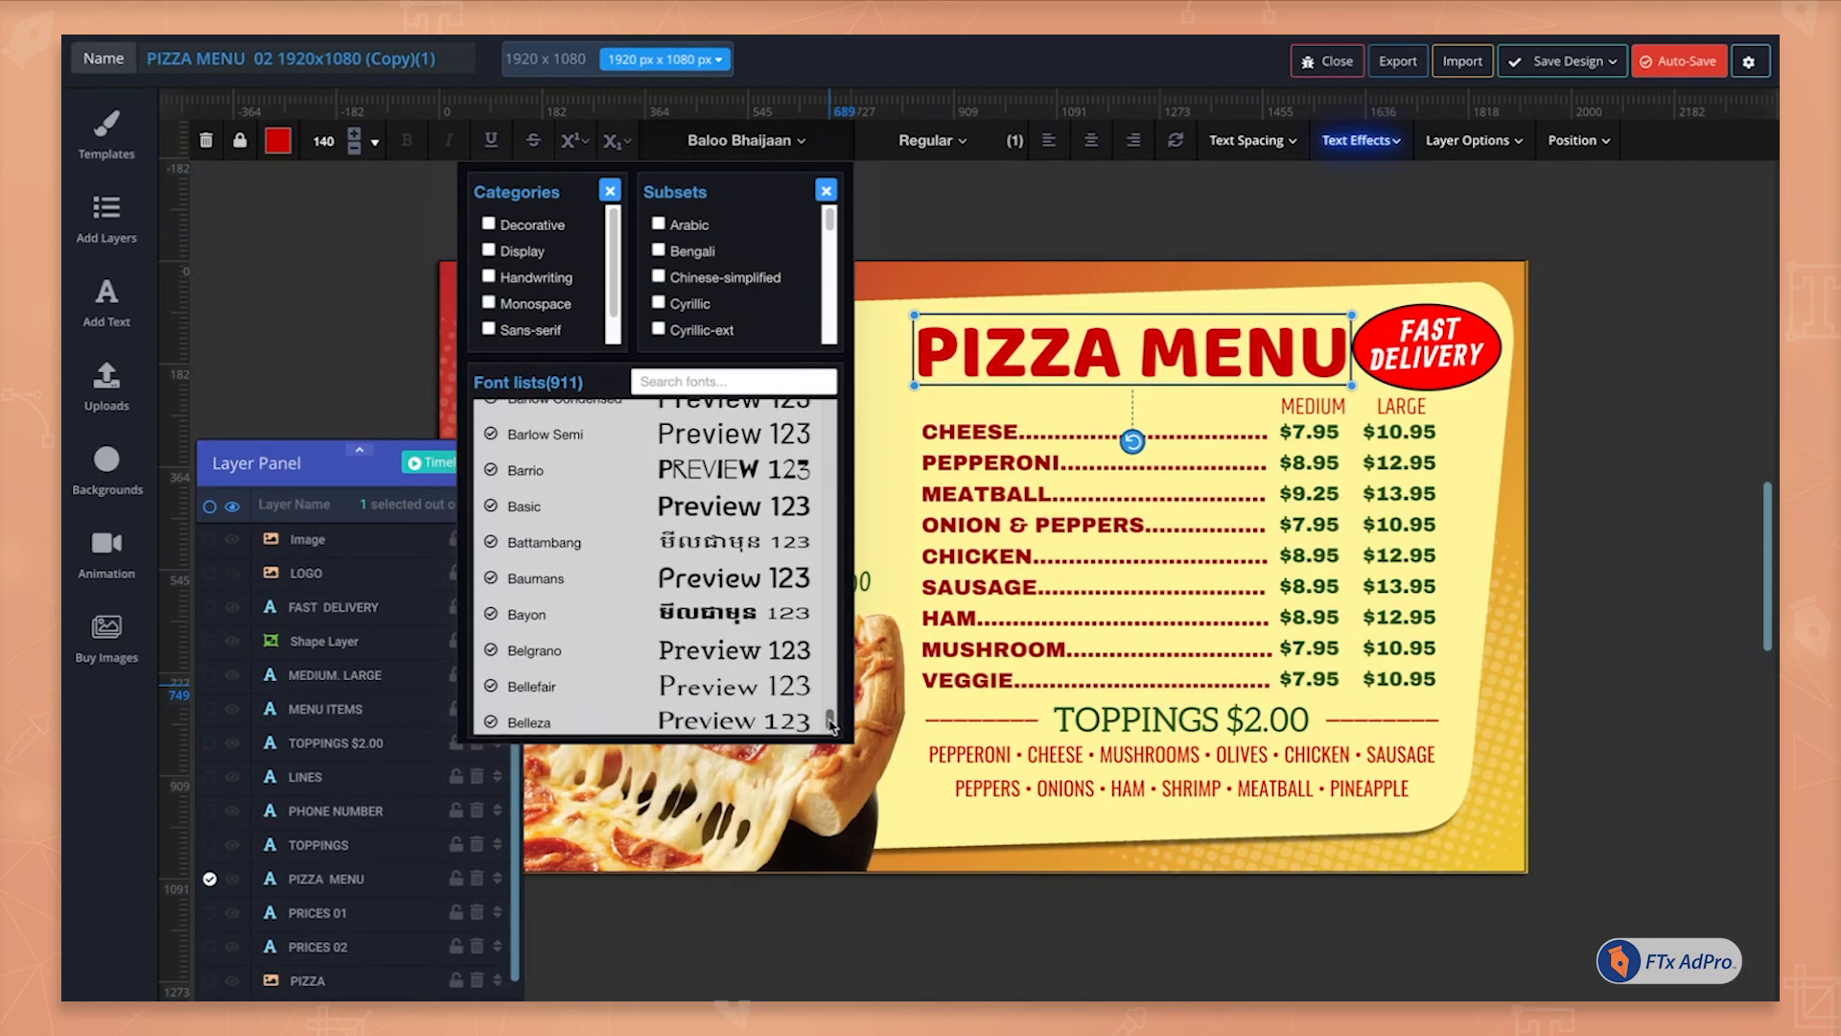
scroll(748, 671, "down", 3)
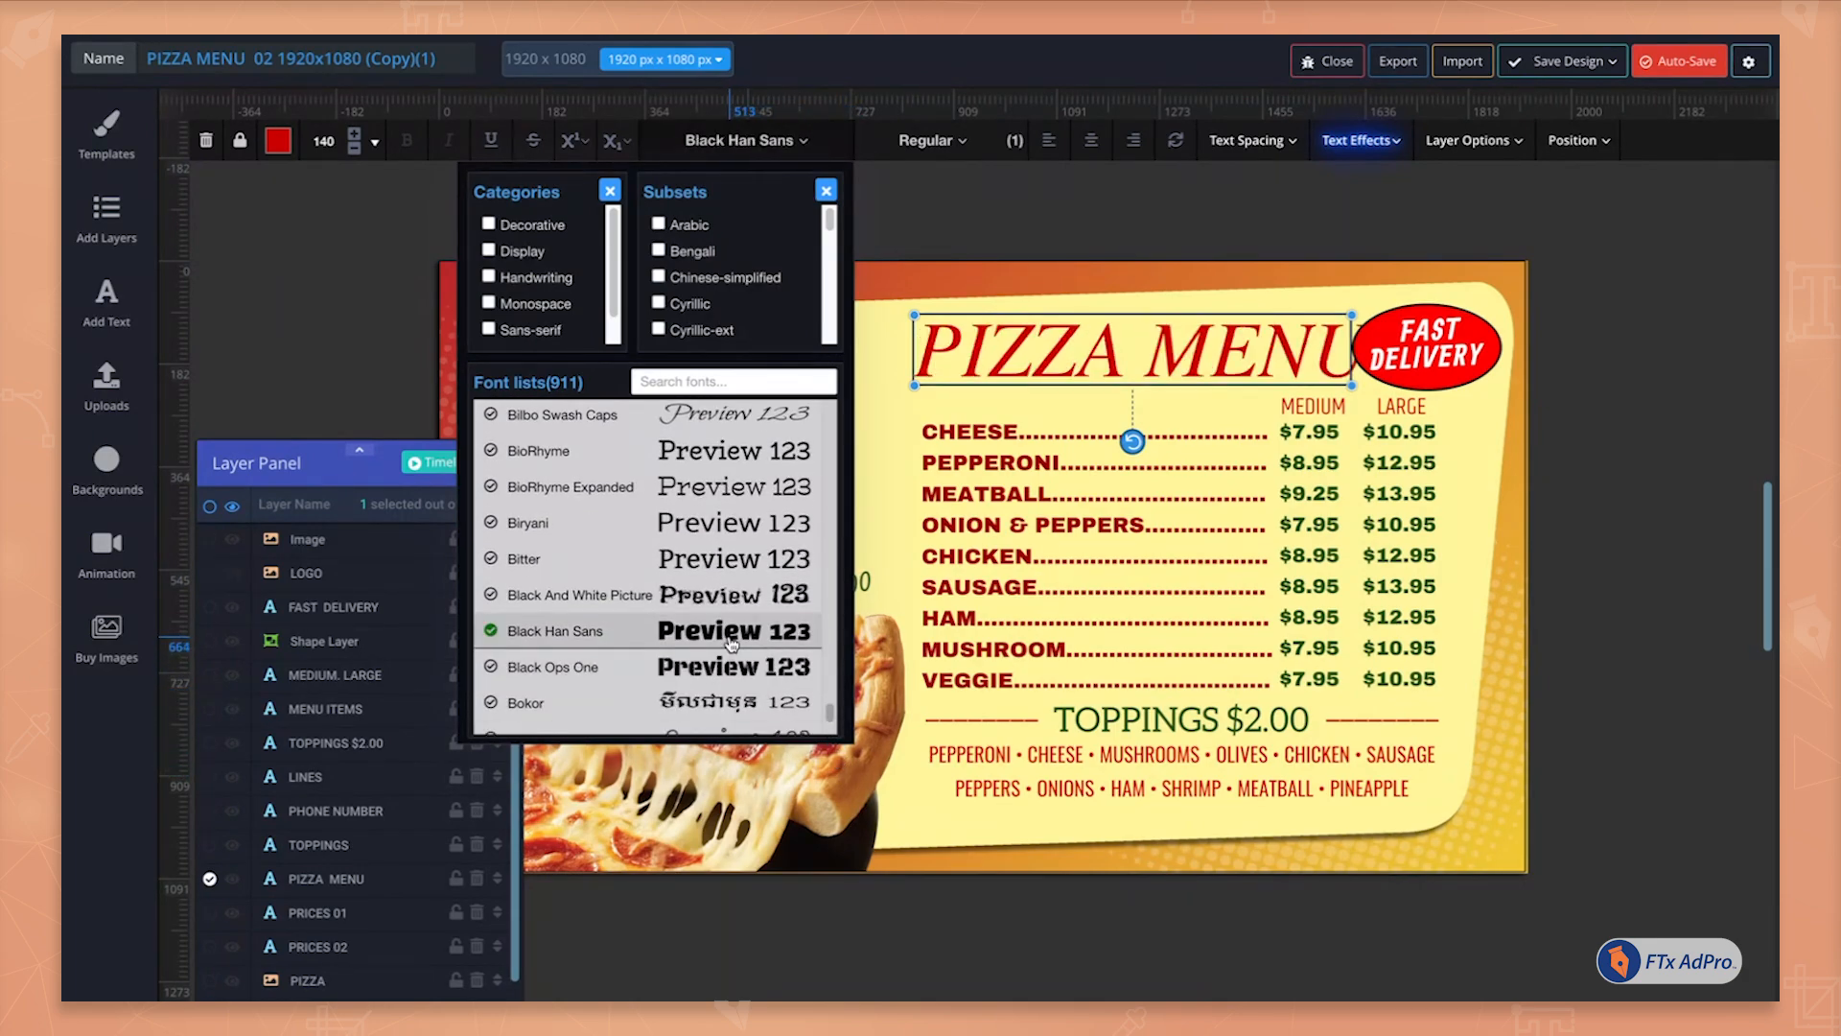
left_click(737, 633)
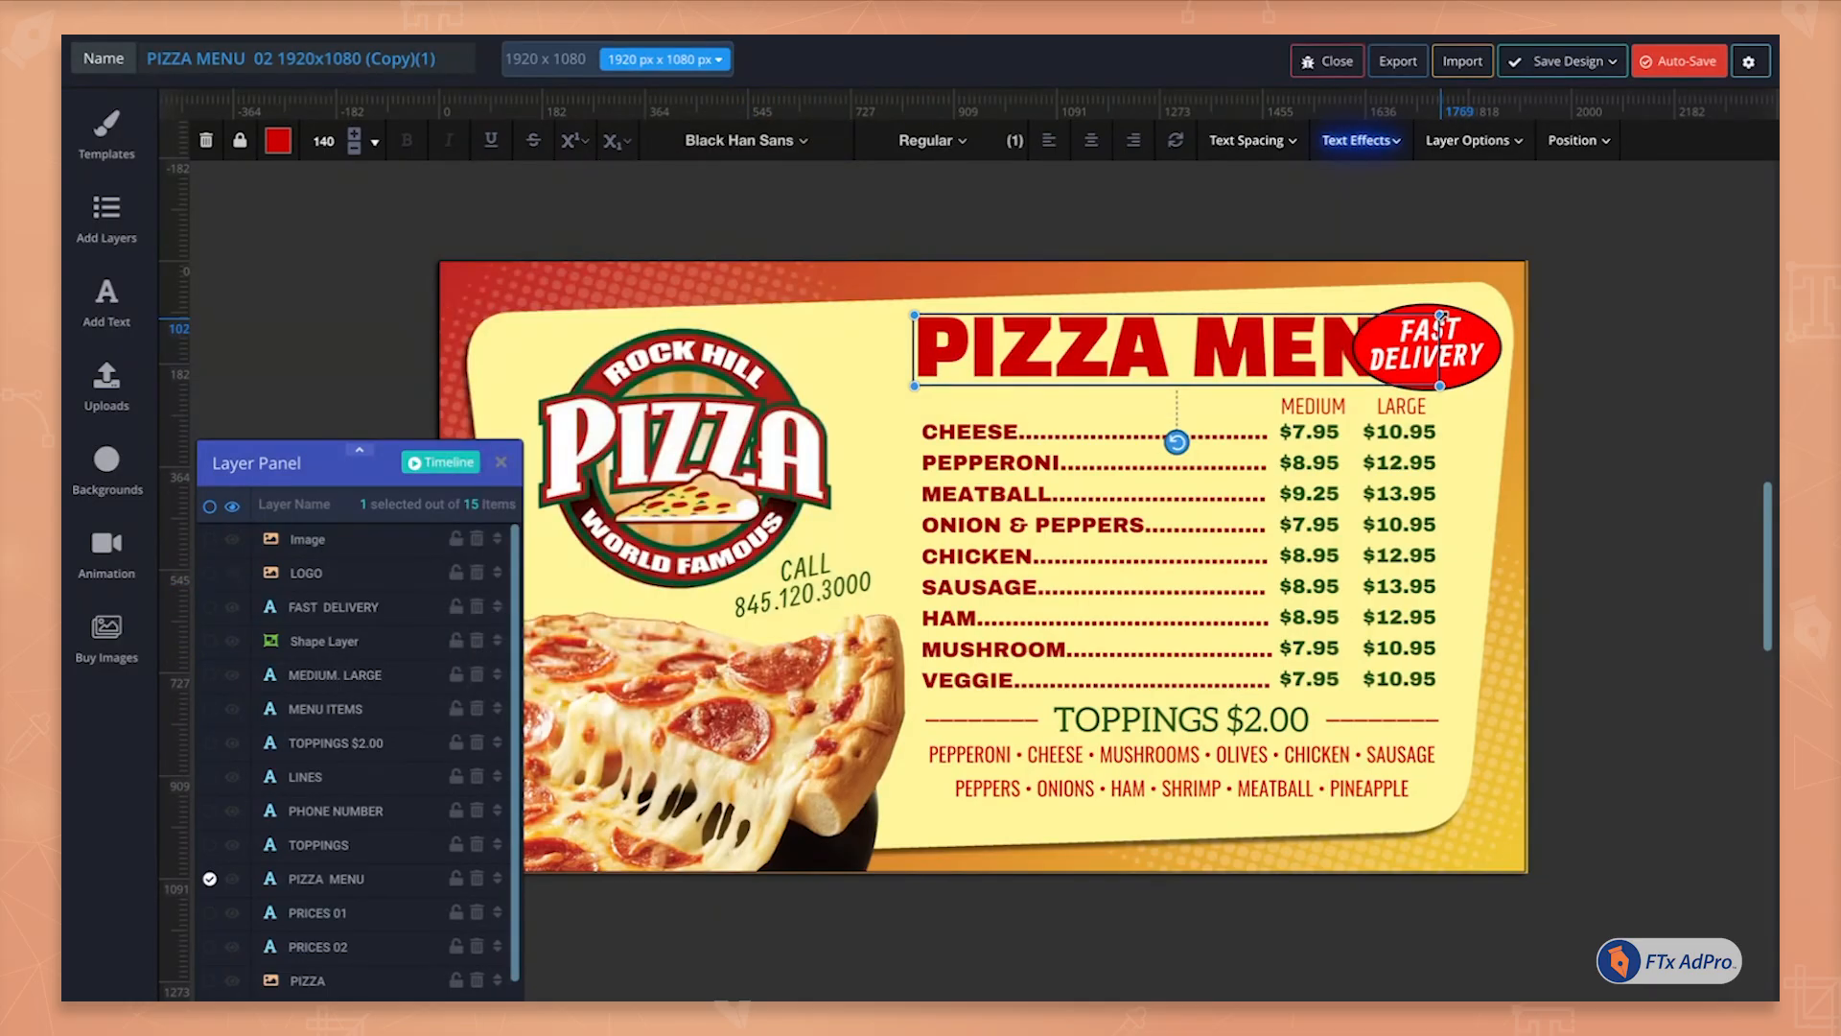
left_click_drag(1440, 314, 1339, 329)
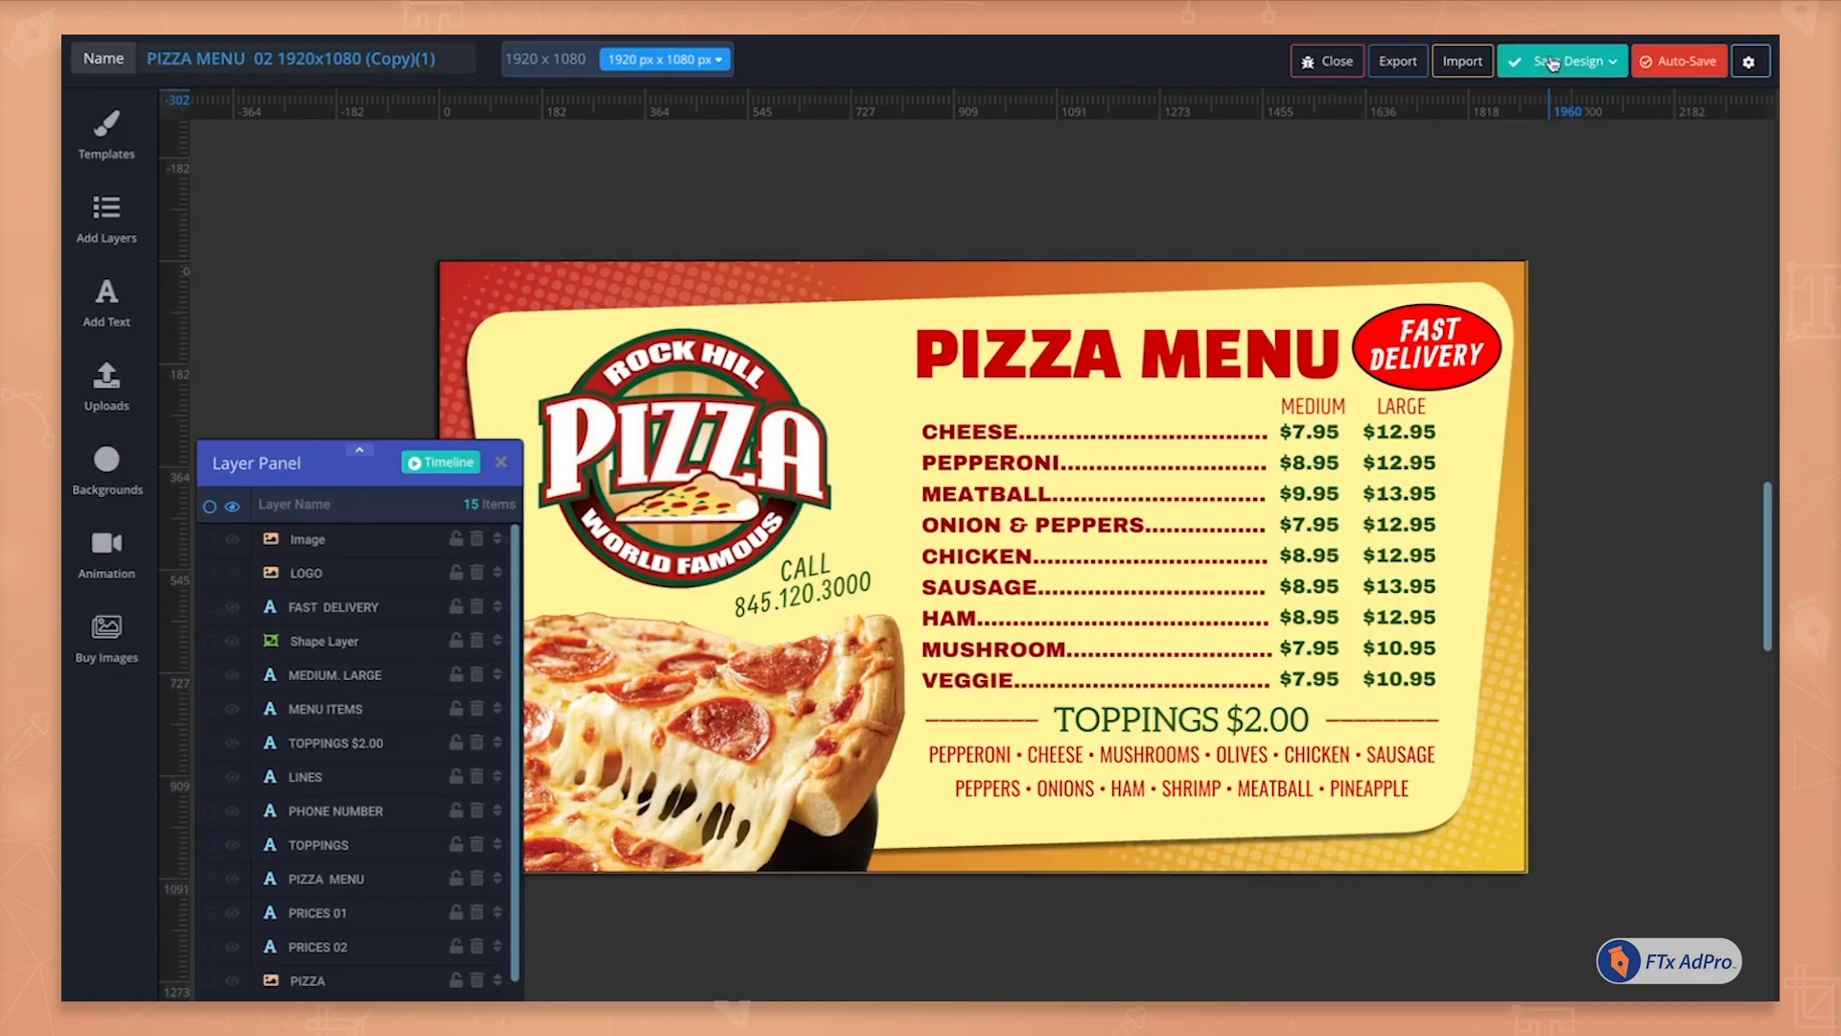
Save the design under its current name and dismiss the confirmation
left_click(1554, 63)
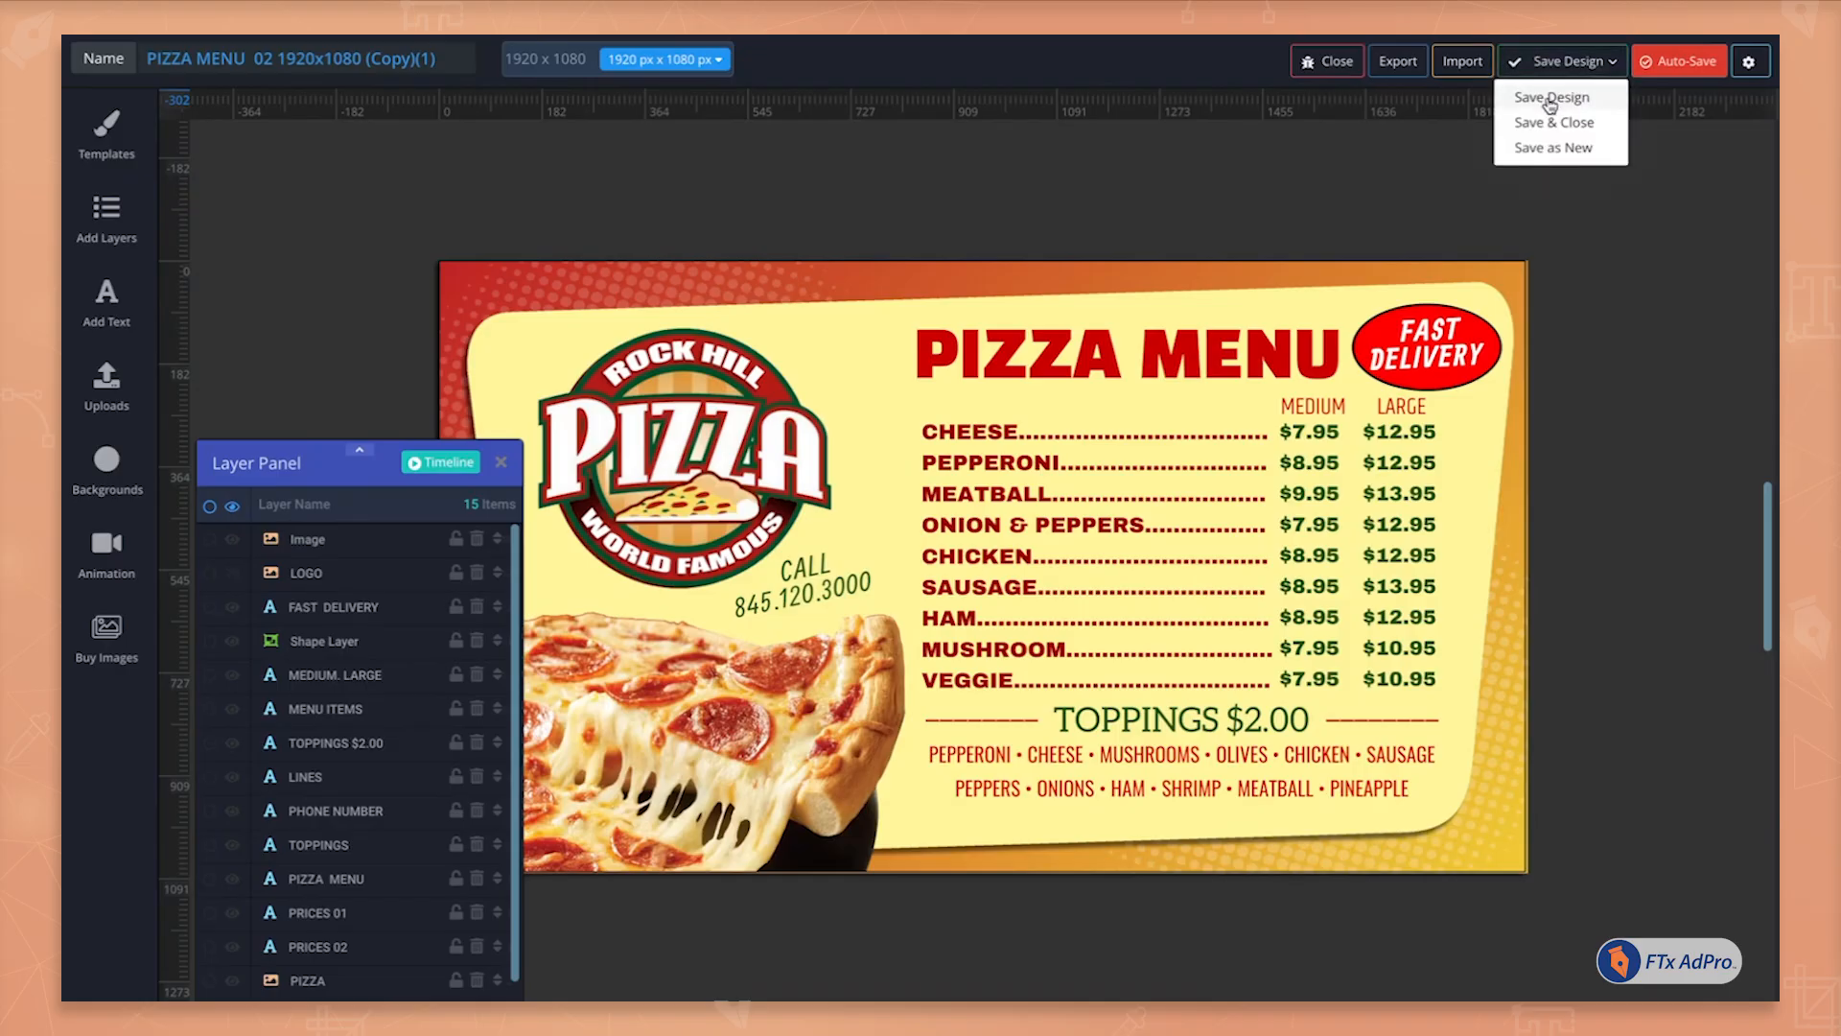
left_click(1552, 99)
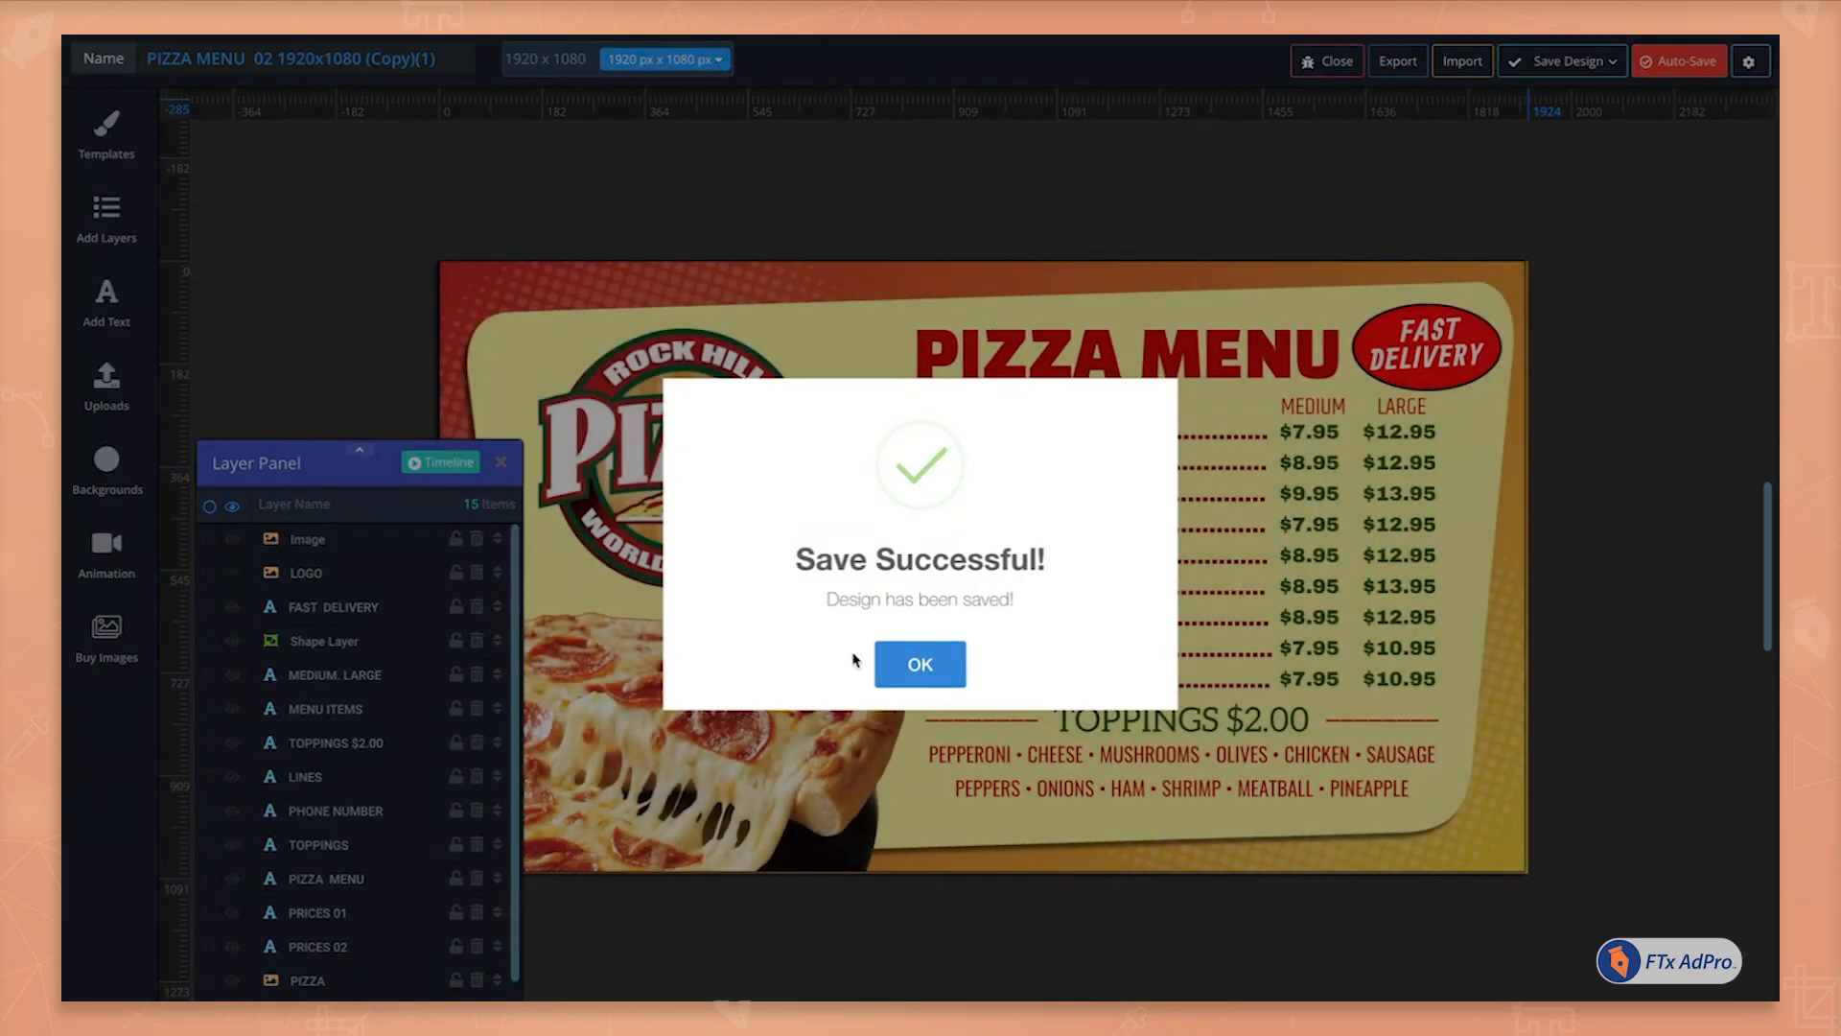
left_click(905, 673)
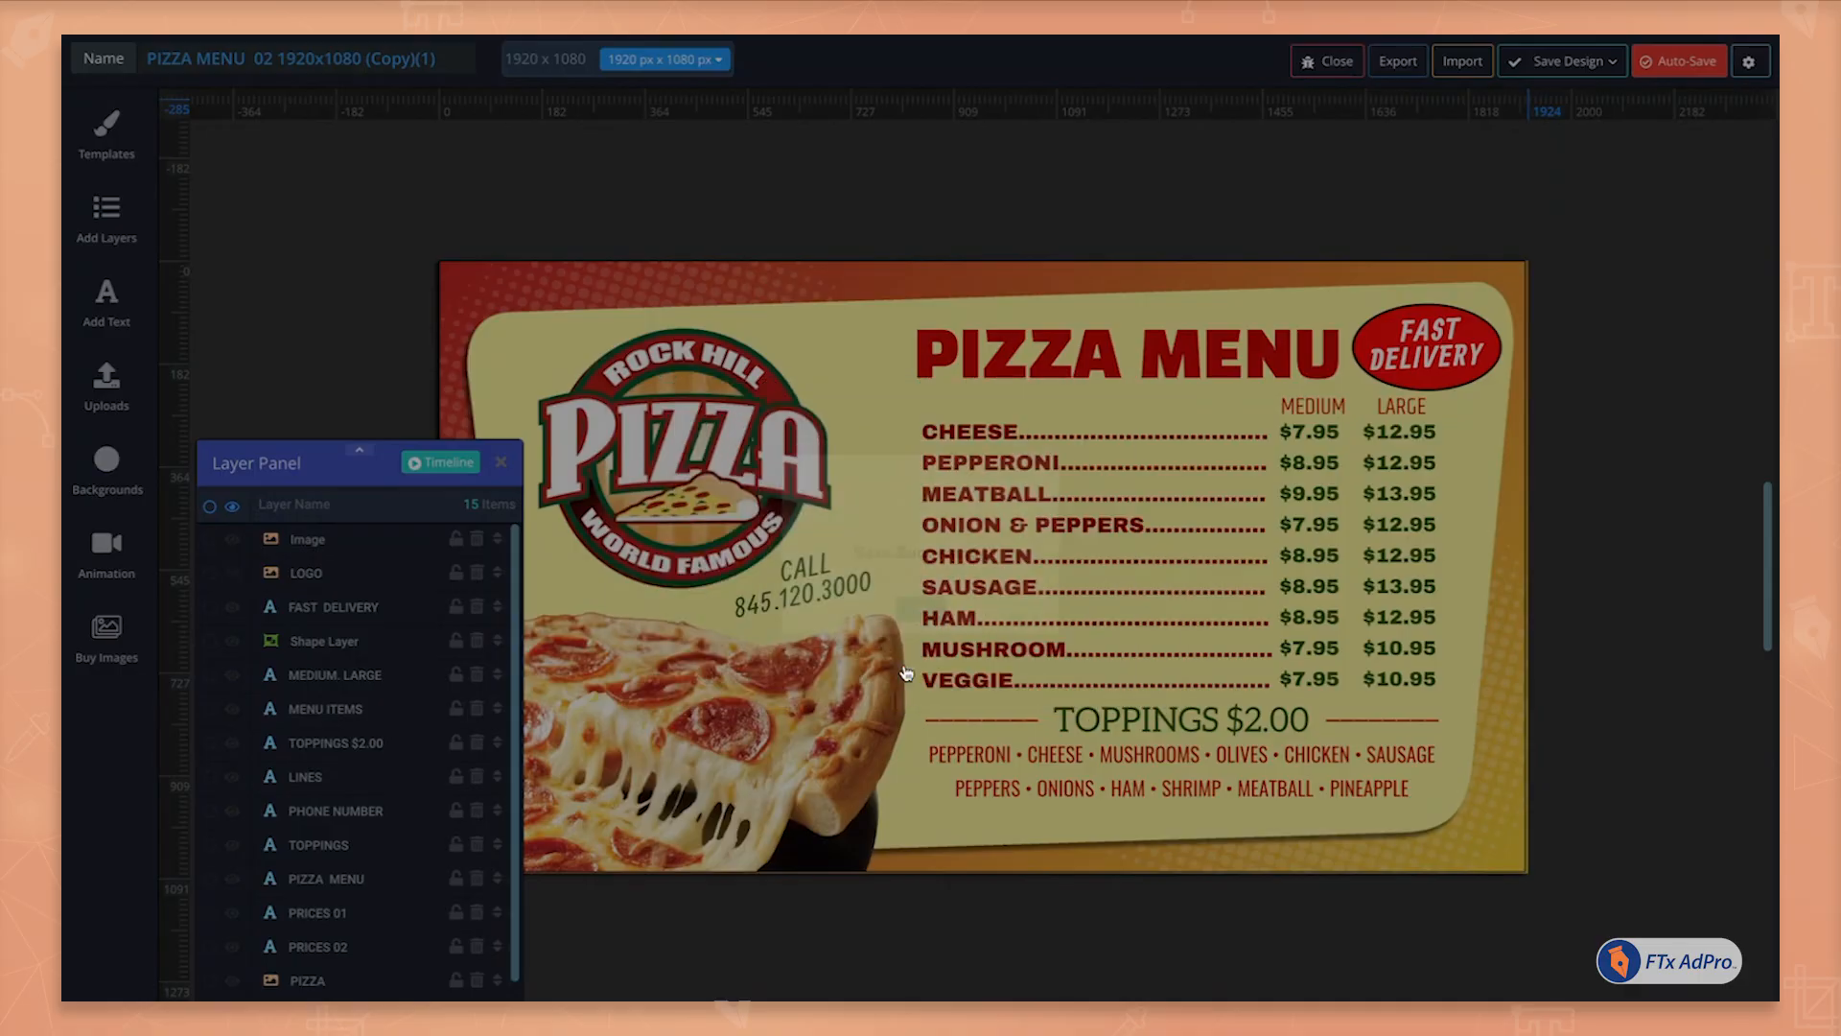
Expand the Layer Panel to list all layers, check the editor's undo and redo controls, and close the panel
left_click(360, 448)
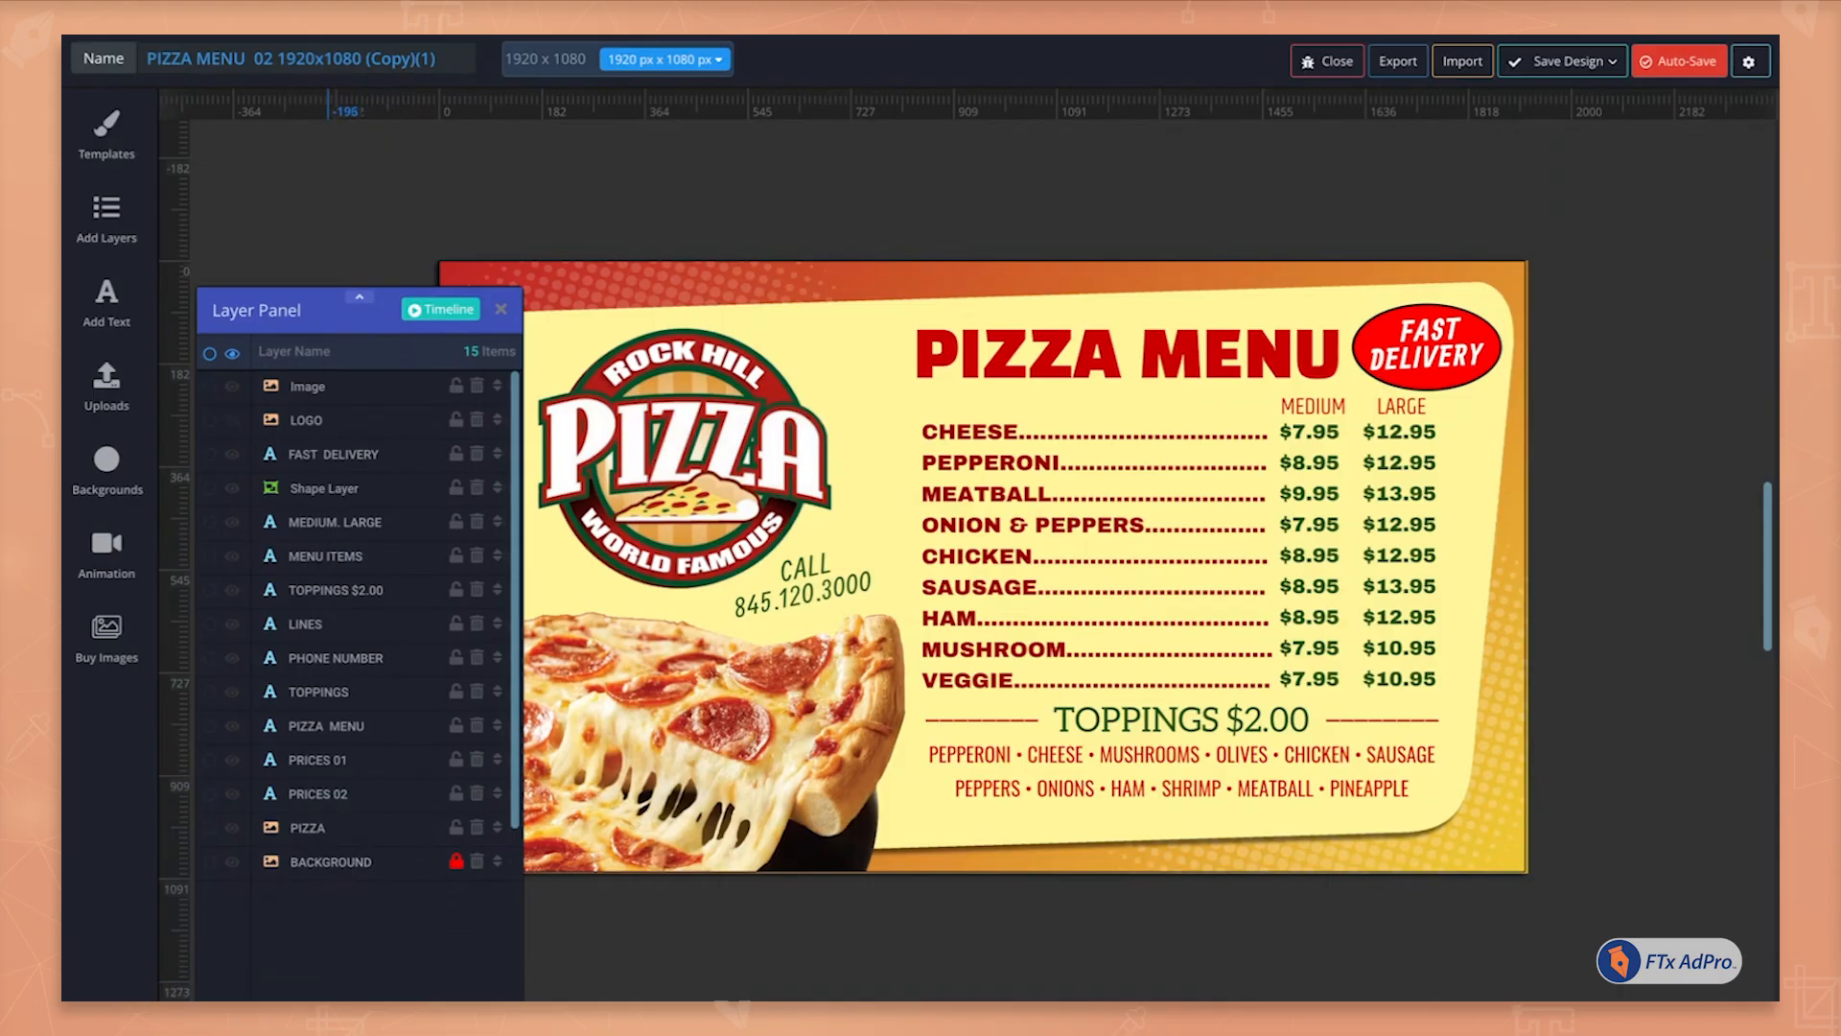
scroll(369, 450, "down", 1)
scroll(290, 992, "down", 1)
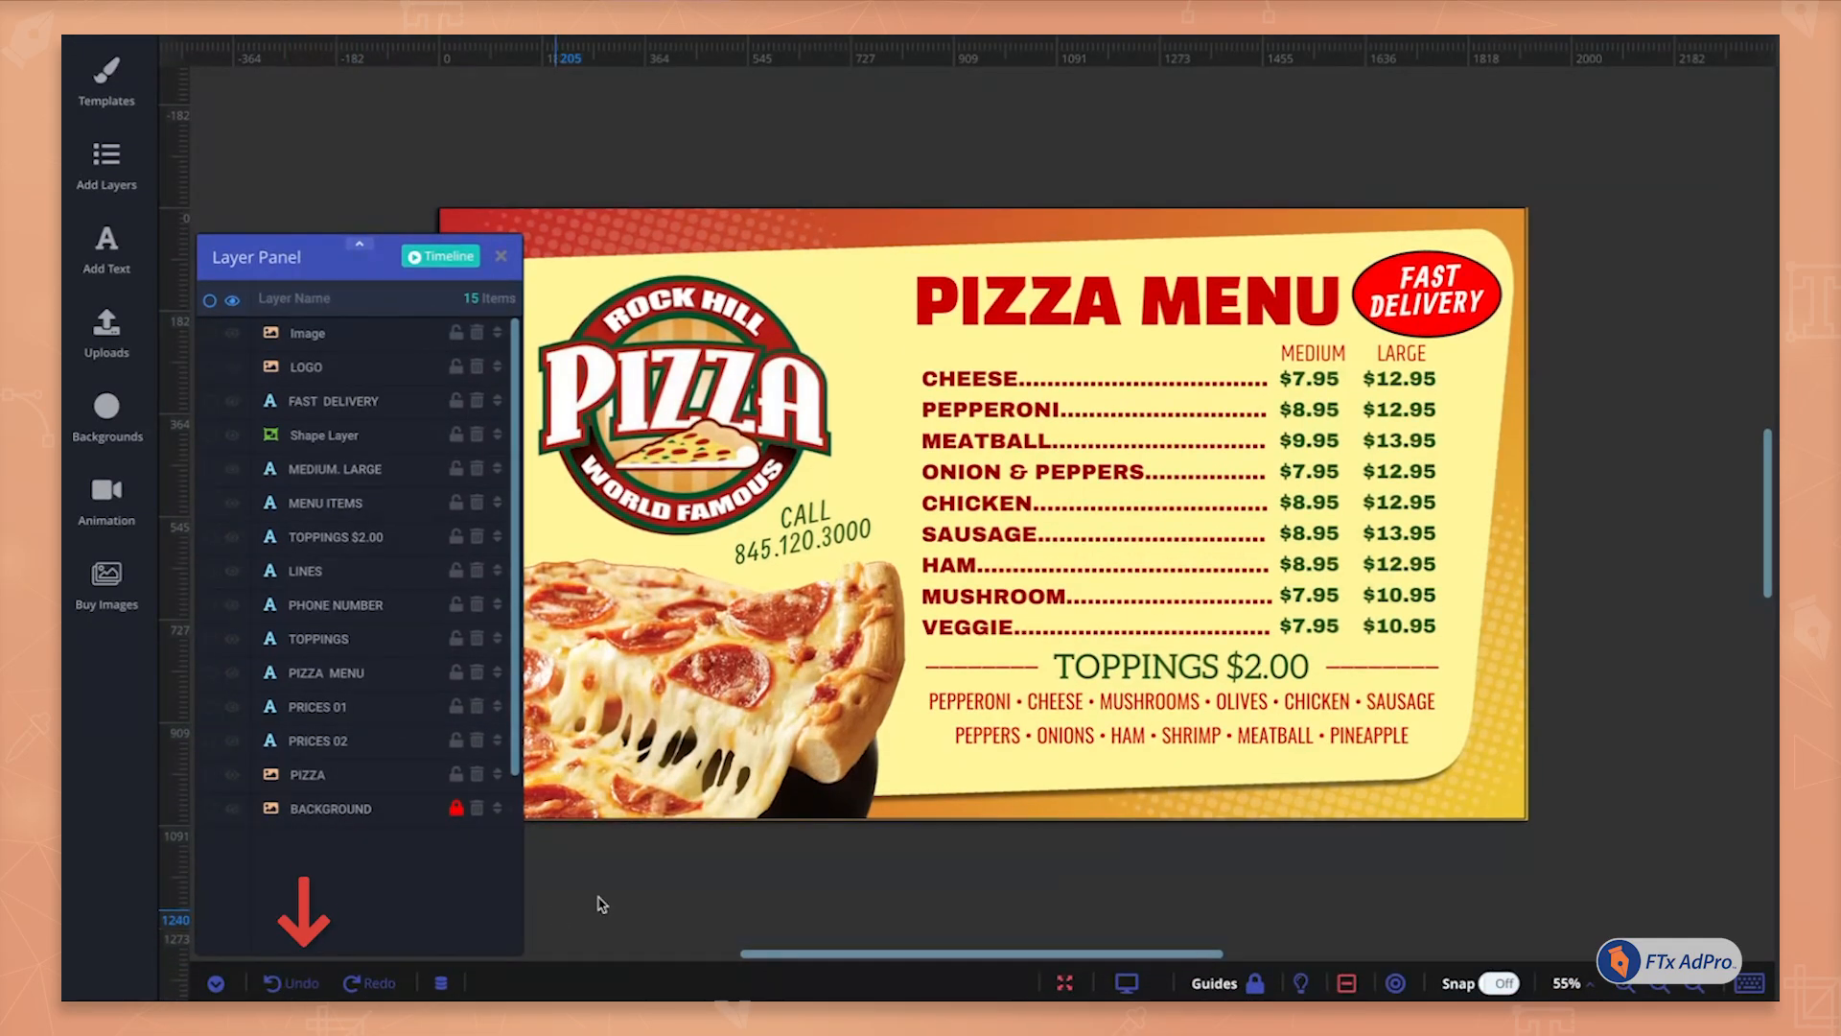
scroll(578, 322, "up", 3)
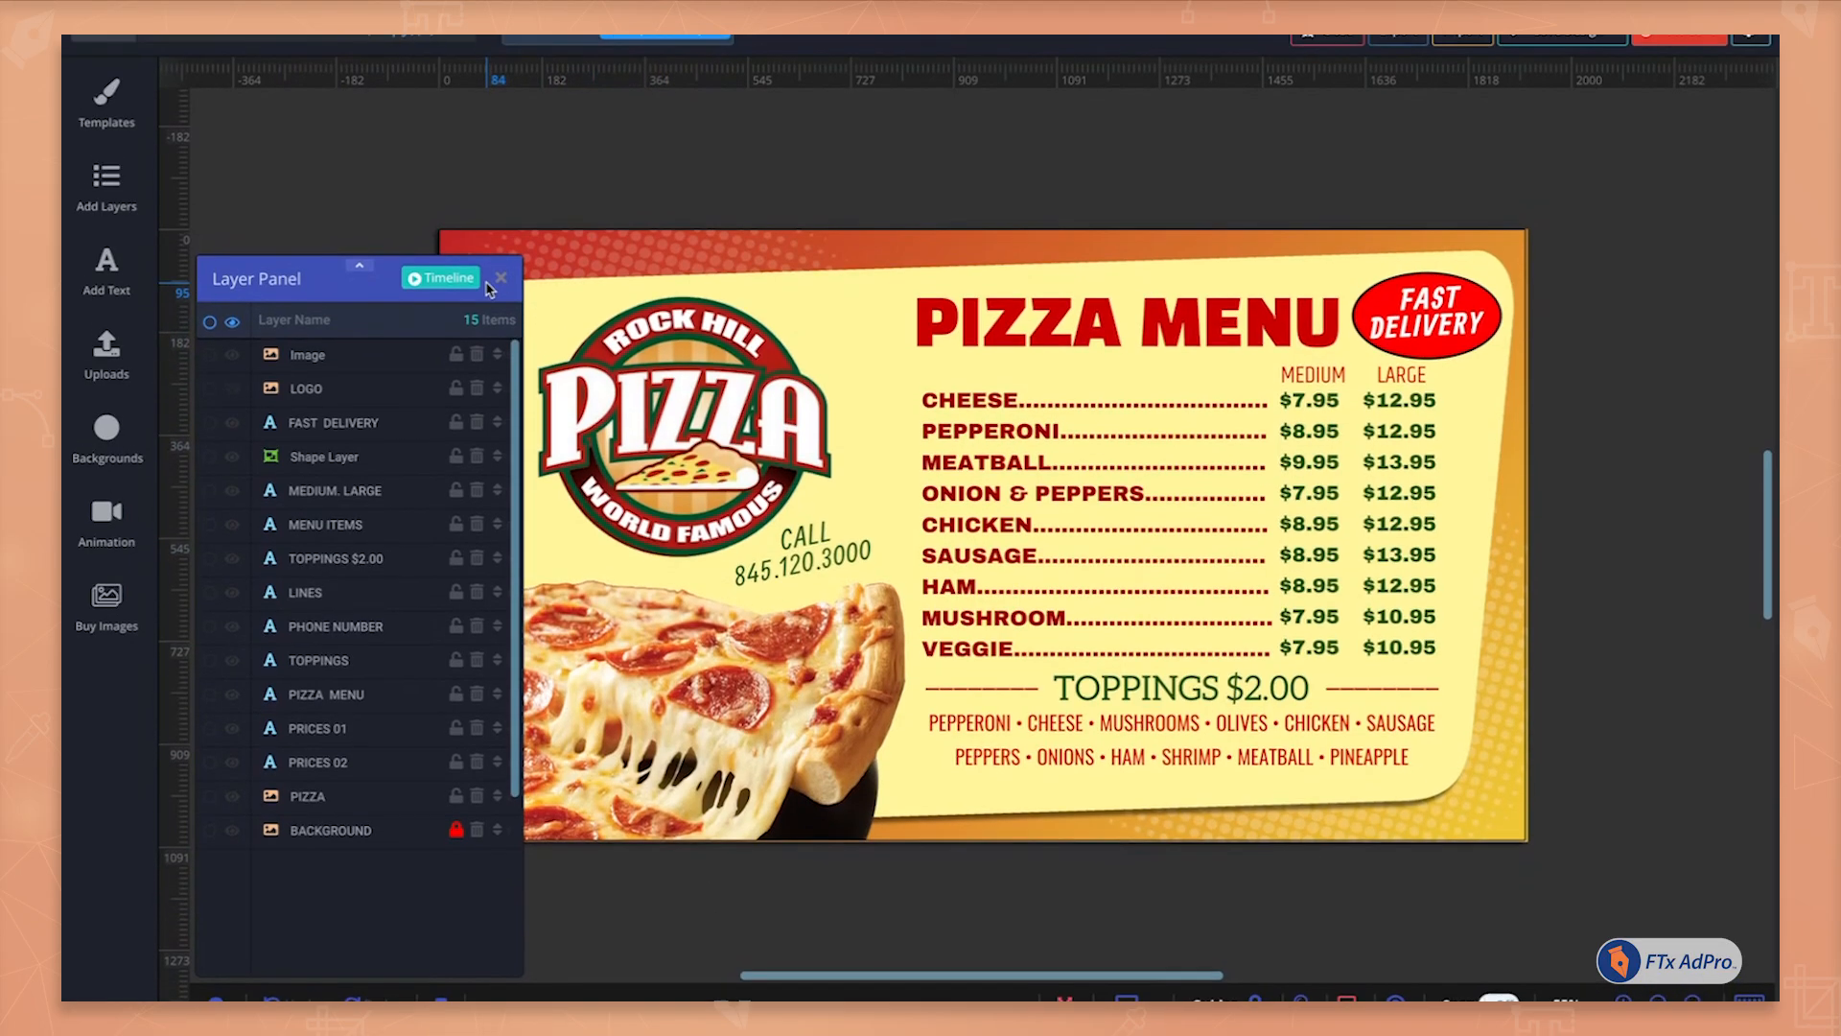
left_click(502, 305)
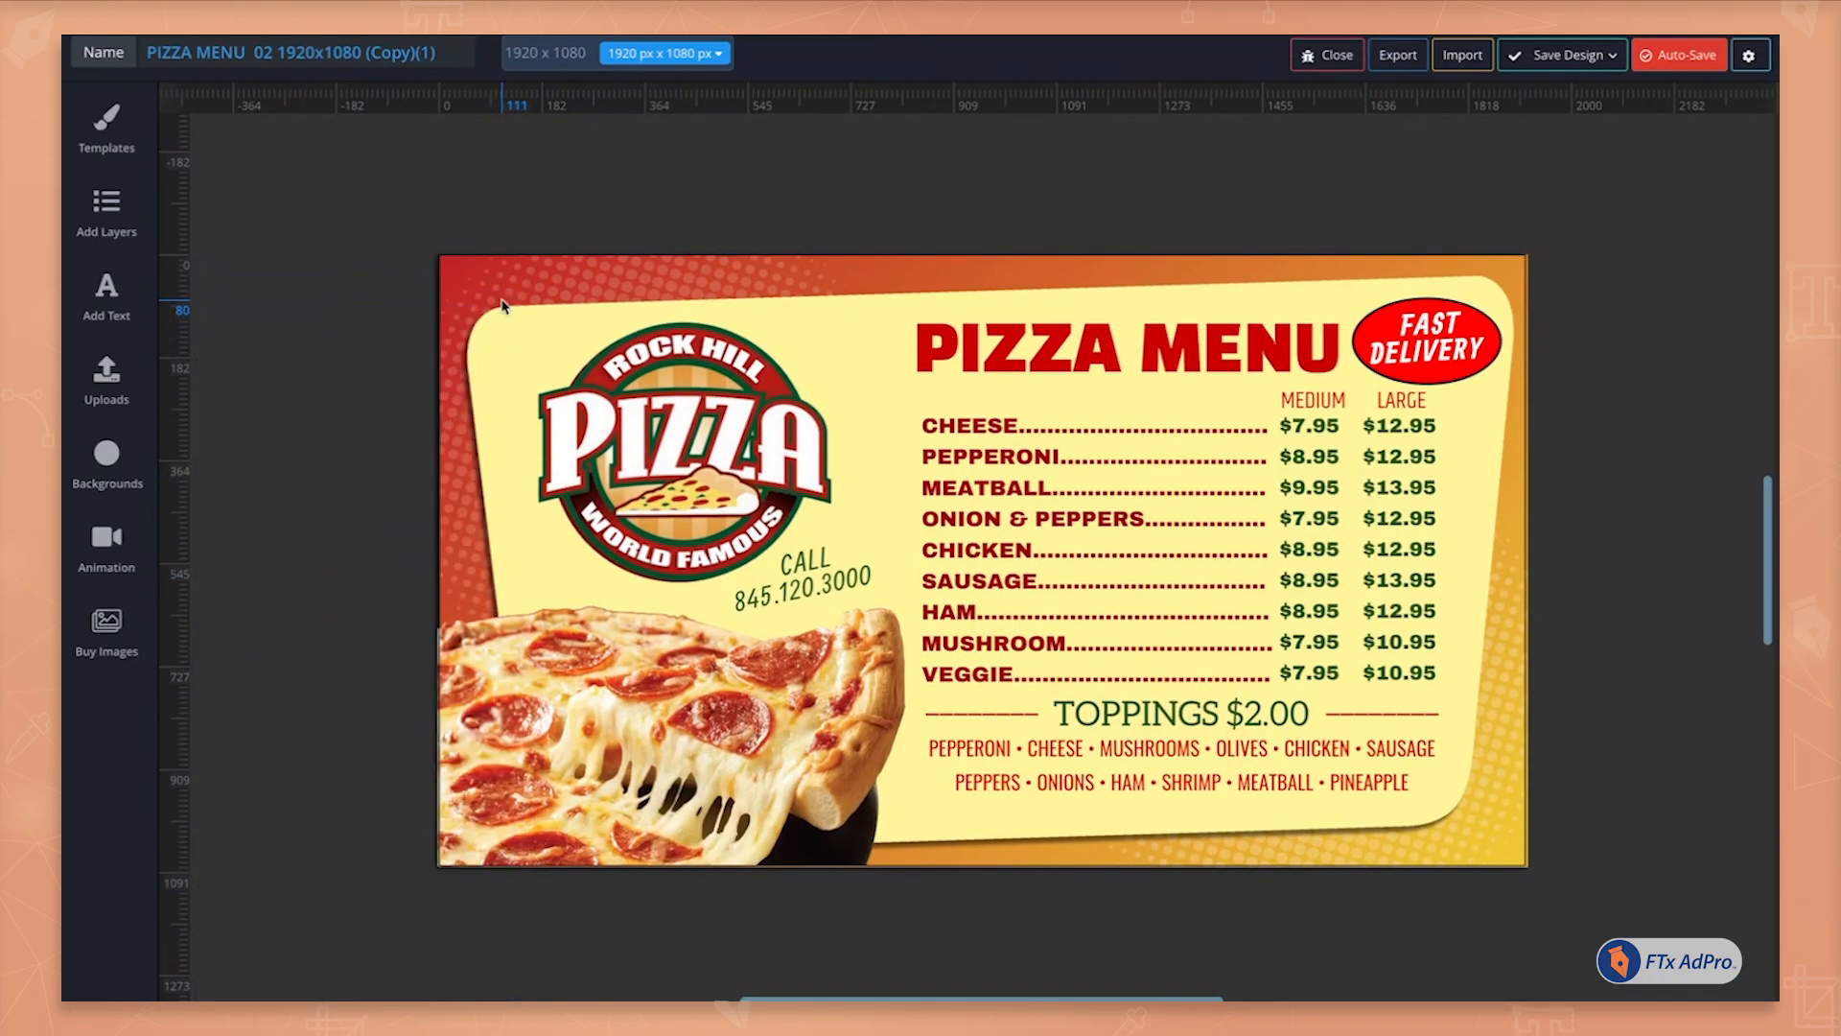
Export the finished design as a JPG file
left_click(1412, 57)
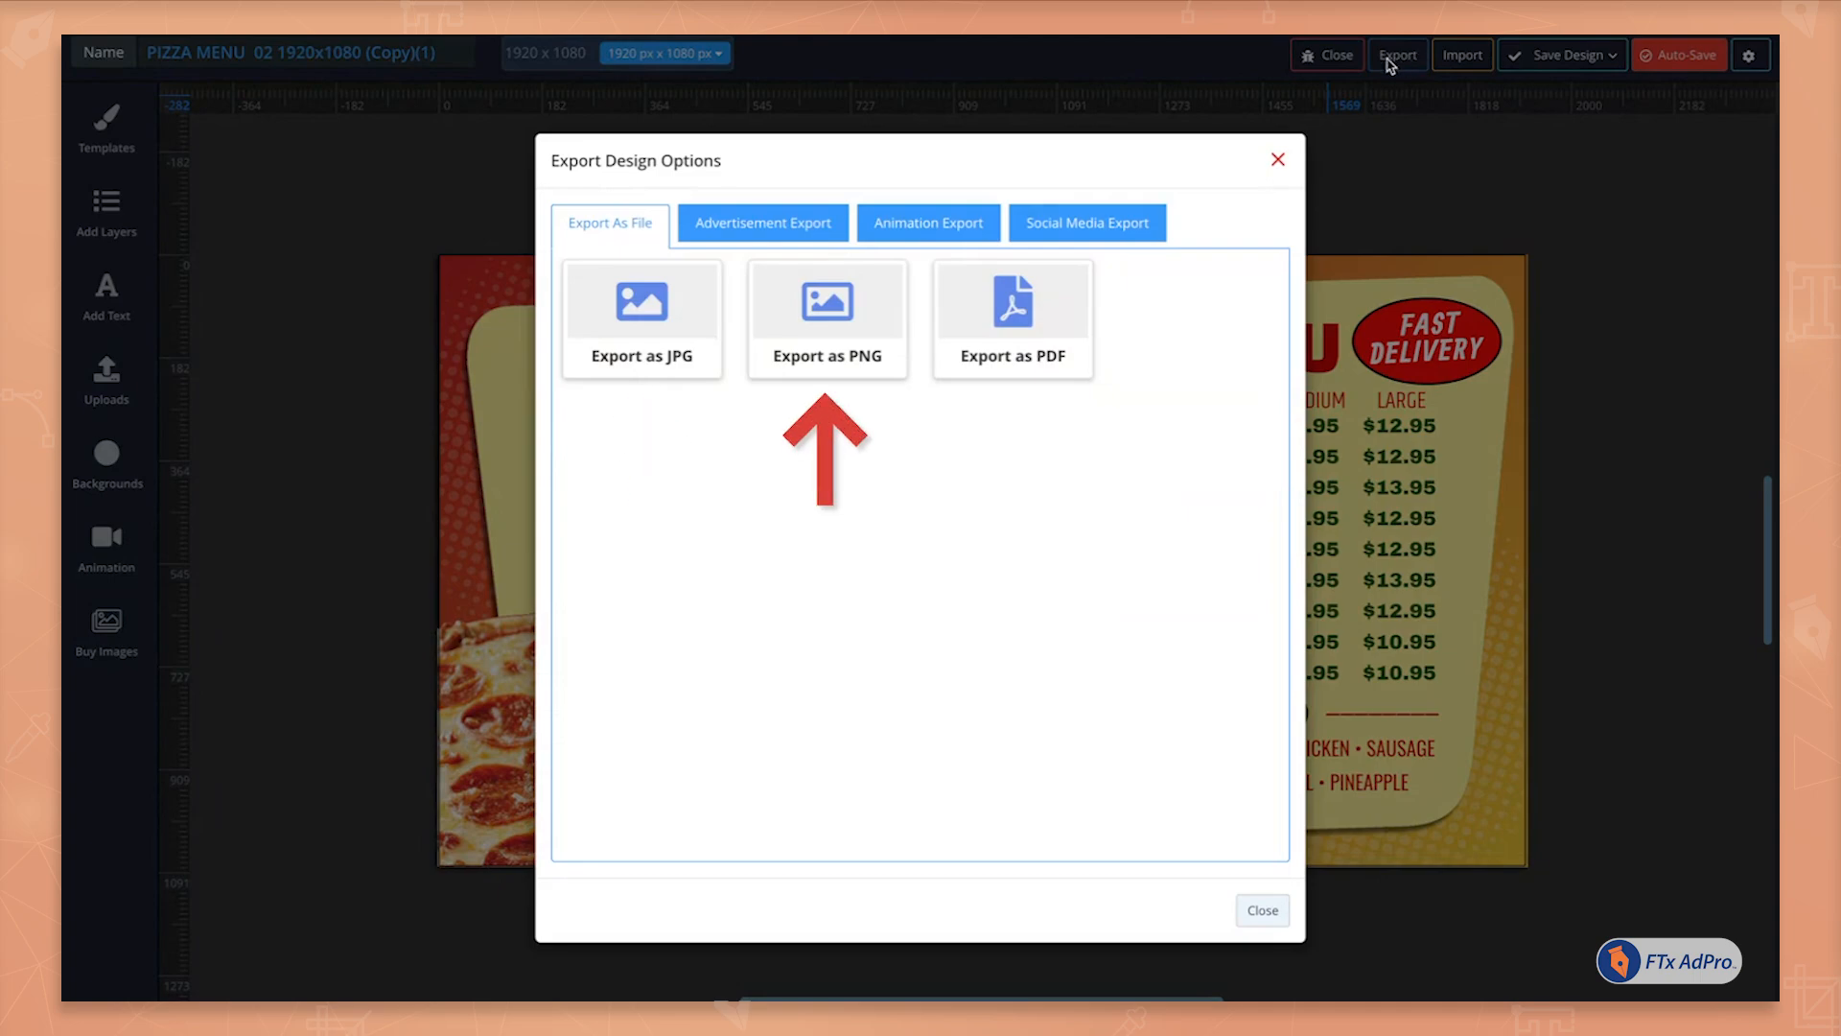
left_click(641, 322)
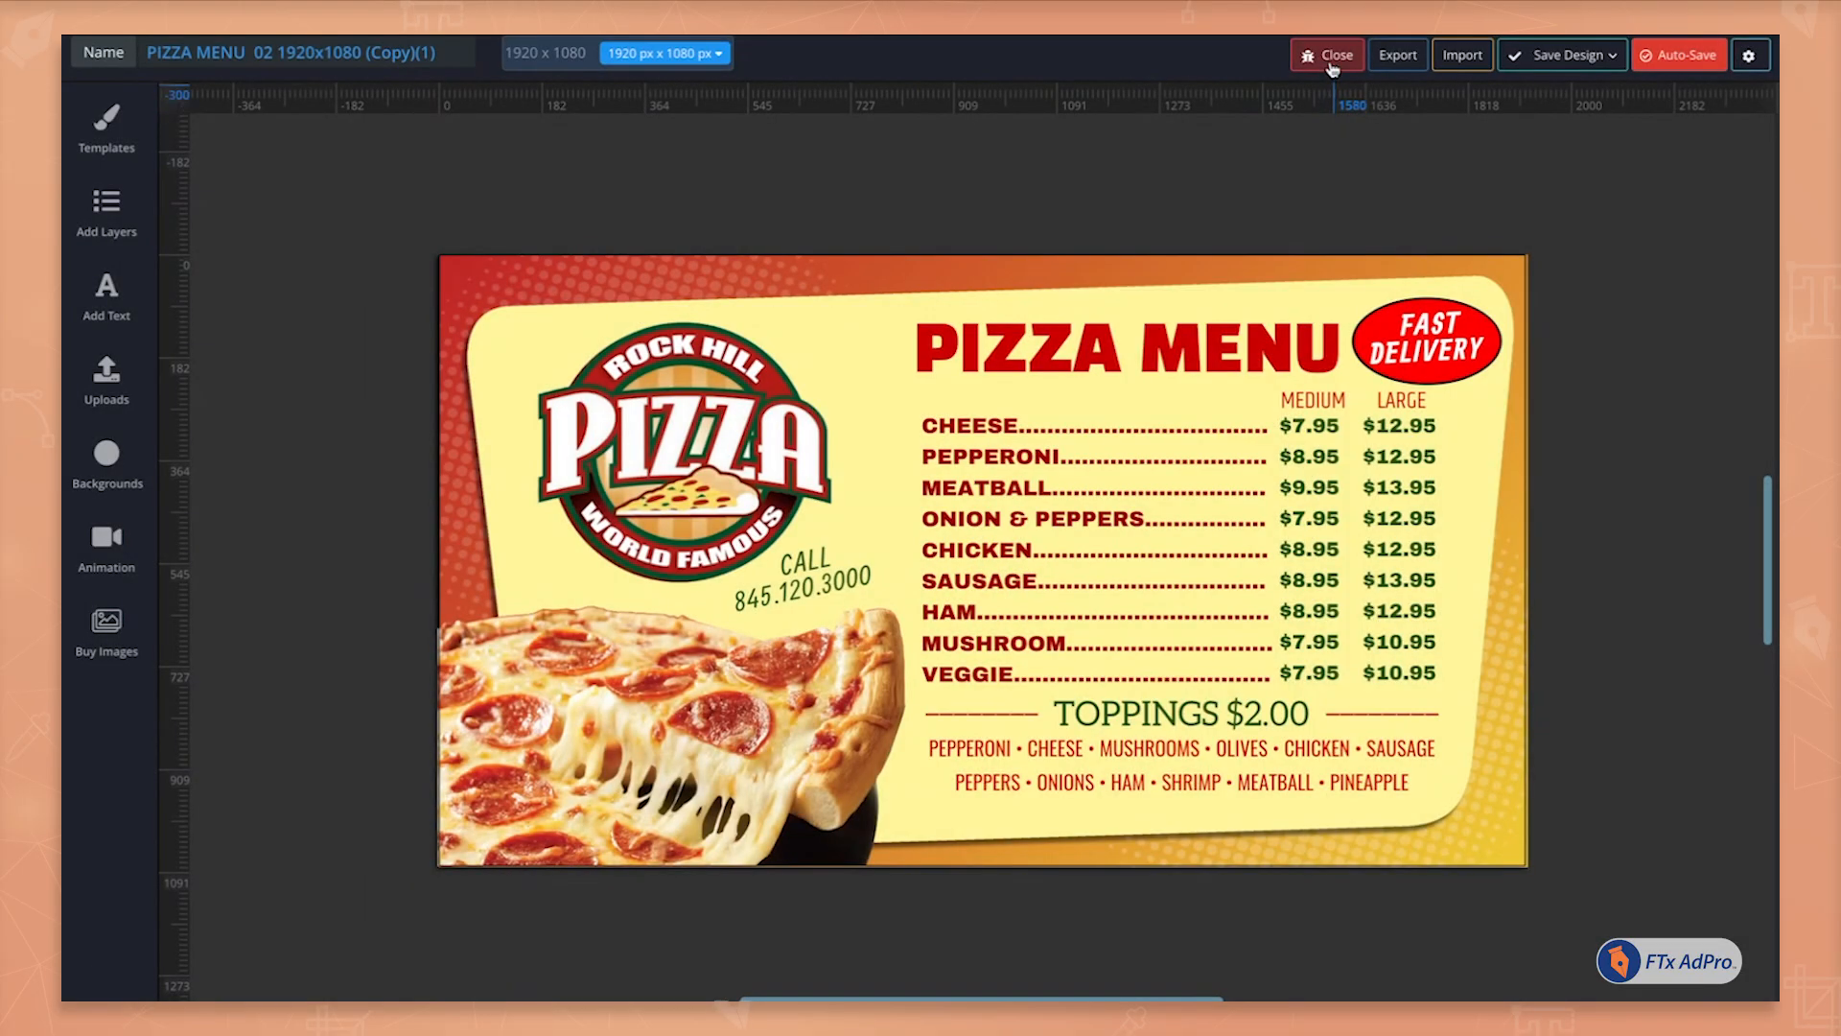
Close the design editor, confirm leaving, and locate the PIZZA MENU 02 1920x1080 (Copy)(1) design in My Designs
left_click(1331, 58)
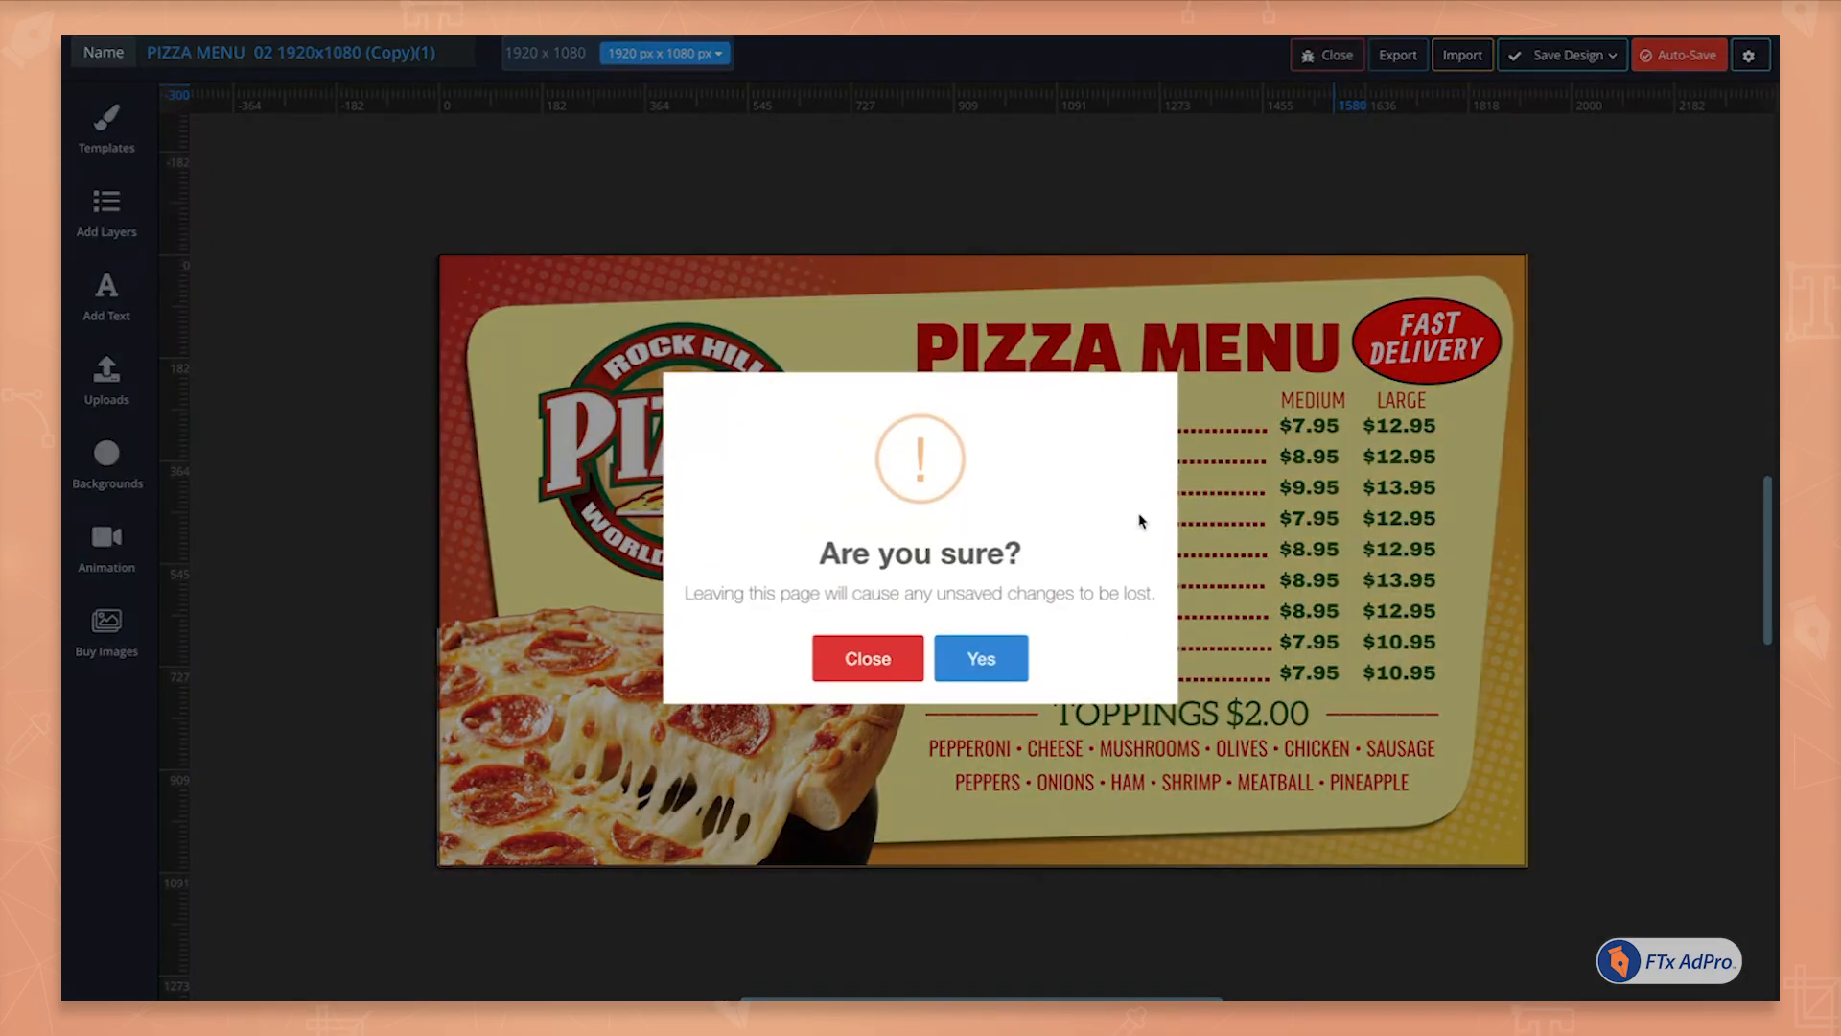
left_click(980, 660)
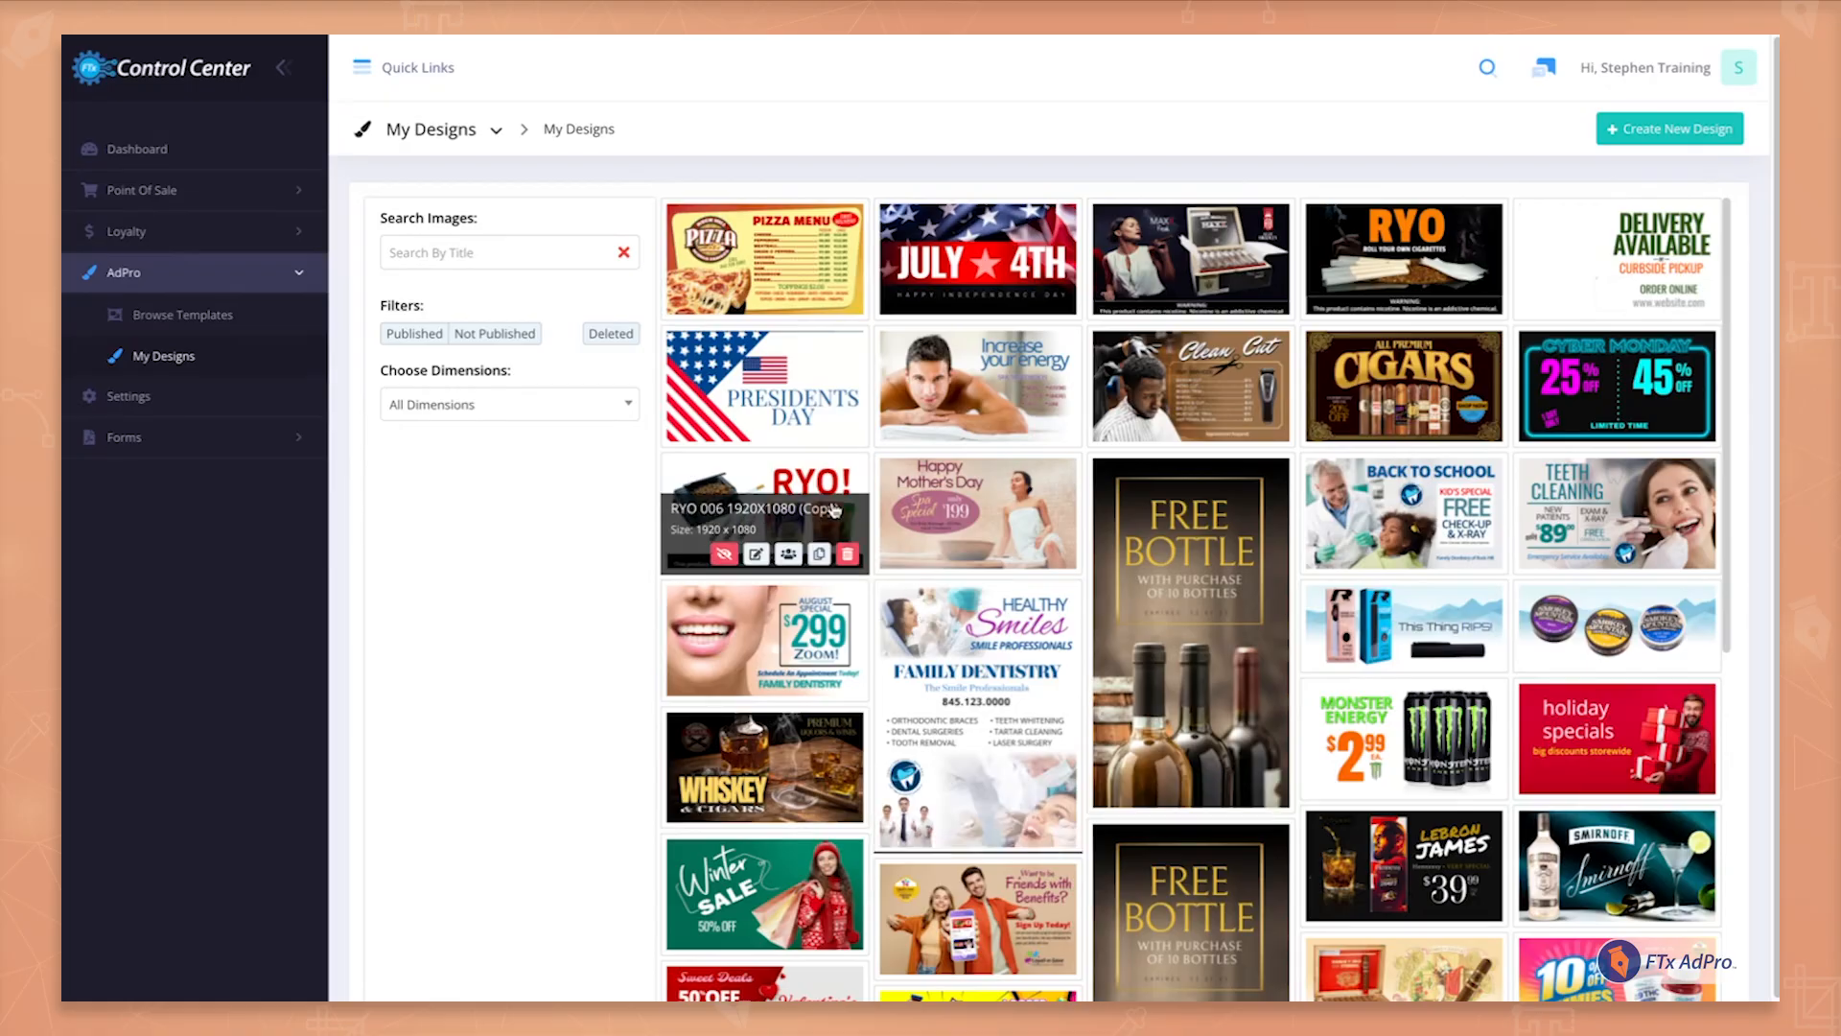
mouse_move(745, 275)
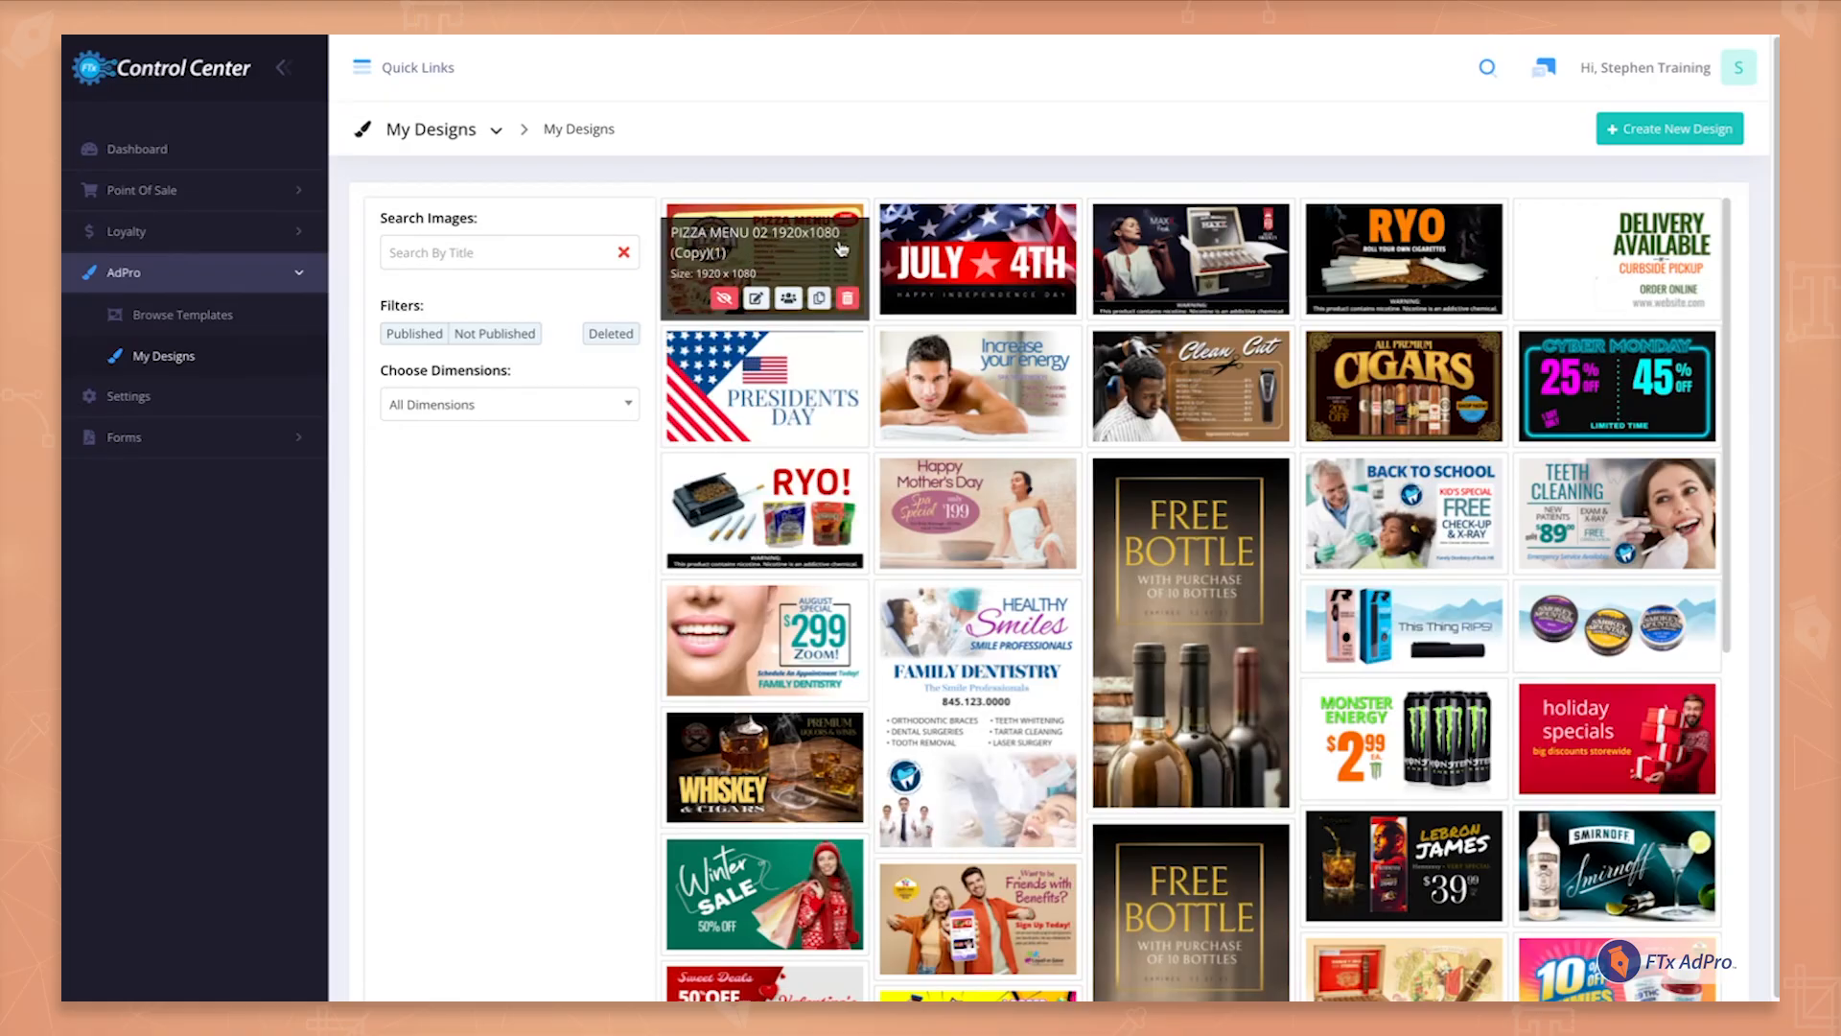